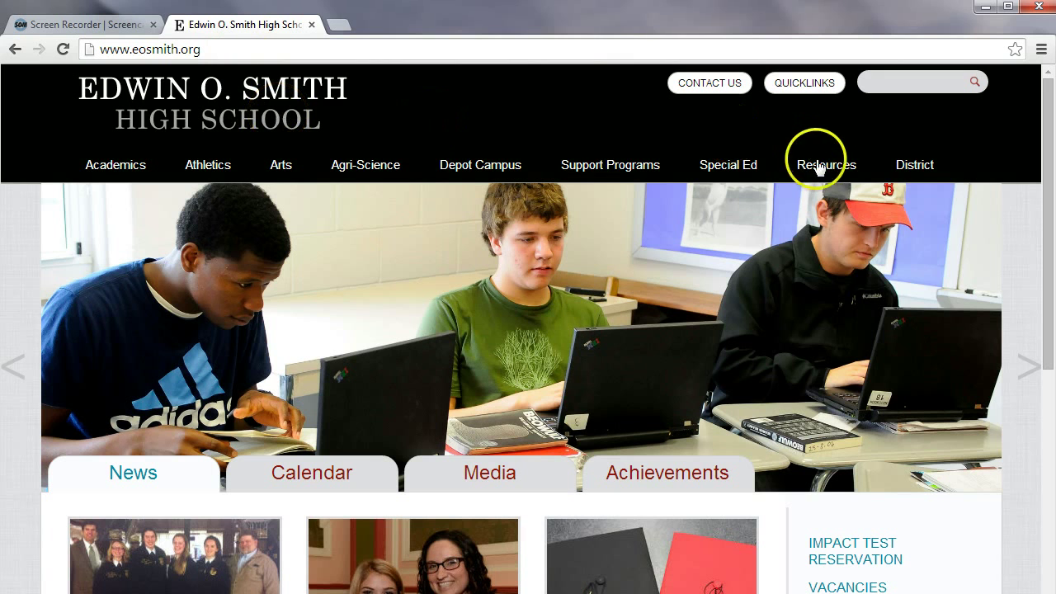
Open the E.O. Smith Moodle site in a new tab from the school's Staff Links page
{"action": "mouse_move", "coordinate": [822, 173]}
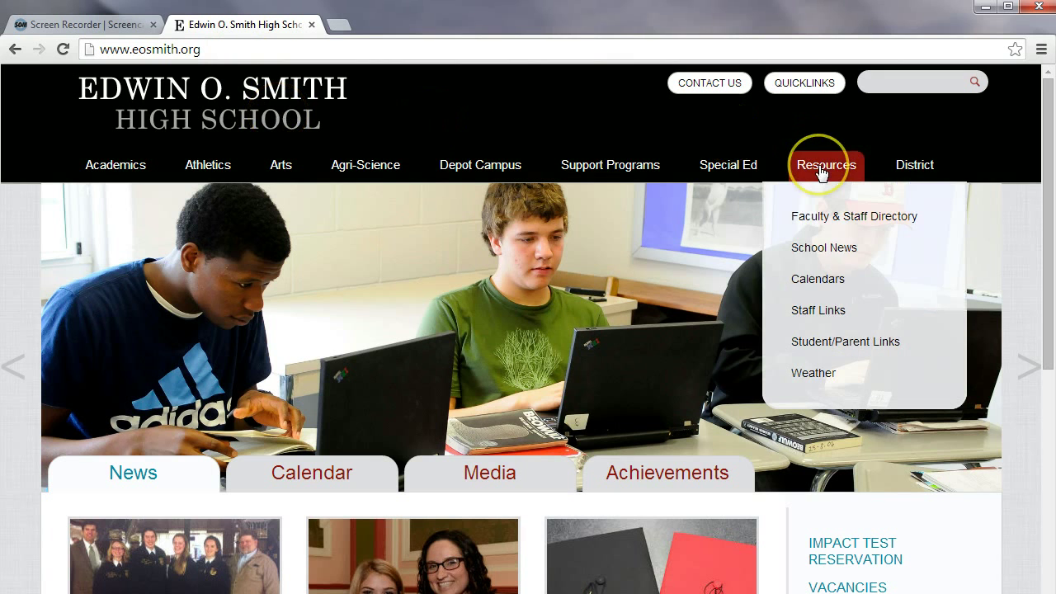
{"action": "left_click", "coordinate": [828, 311]}
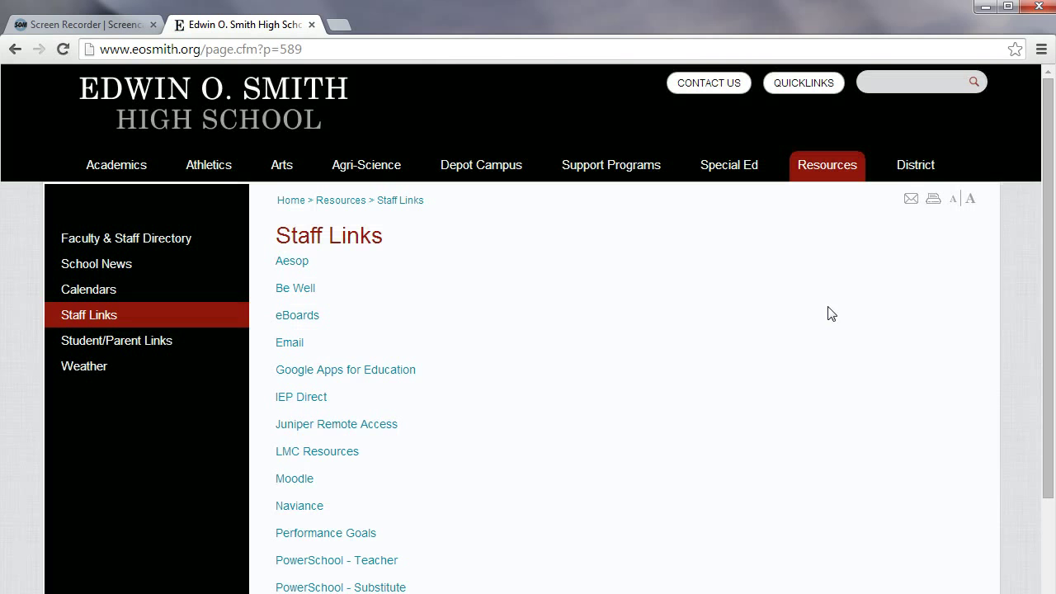
{"action": "left_click", "coordinate": [301, 480]}
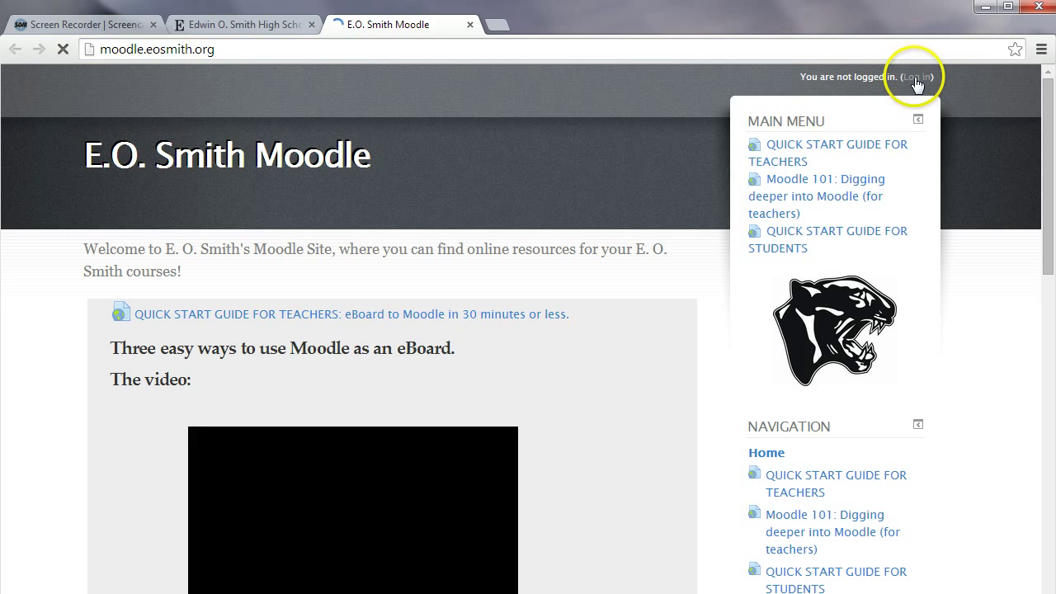
Sign in to E.O. Smith Moodle with the teacher's username and password
{"action": "left_click", "coordinate": [916, 78]}
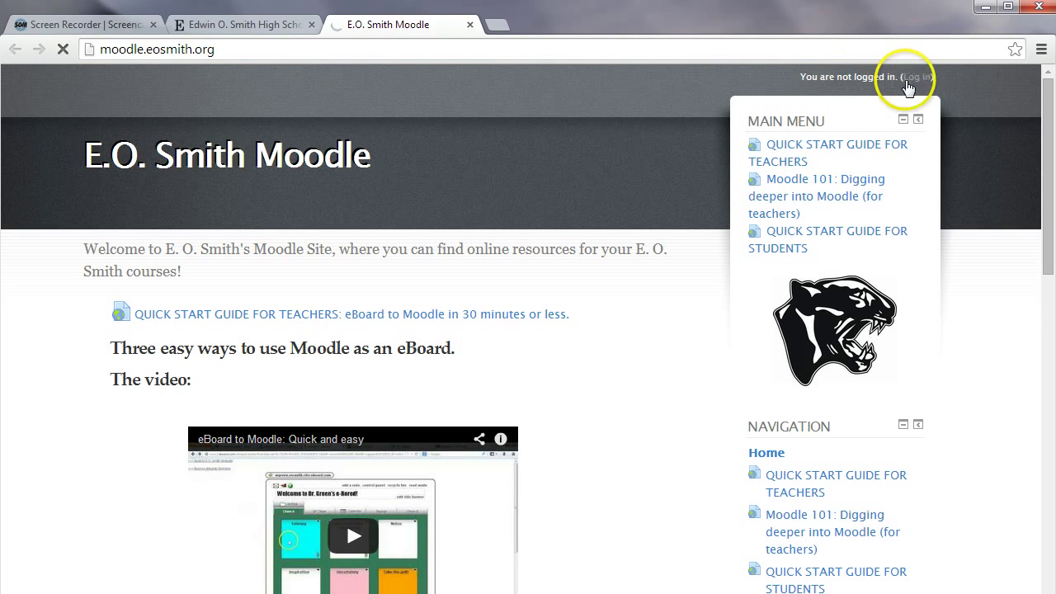
{"action": "left_click", "coordinate": [912, 79]}
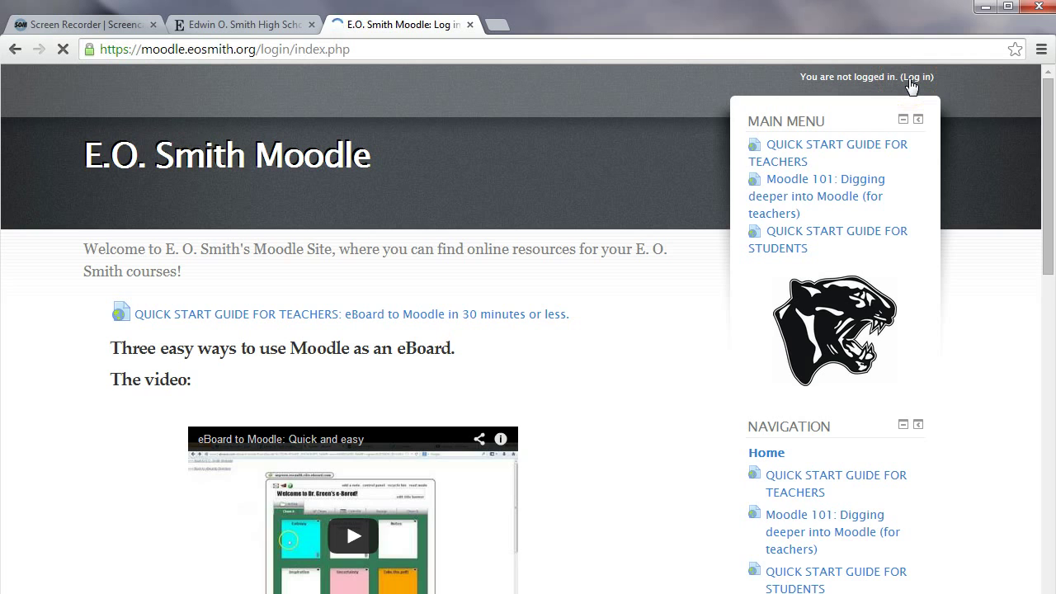
{"action": "left_click", "coordinate": [497, 317]}
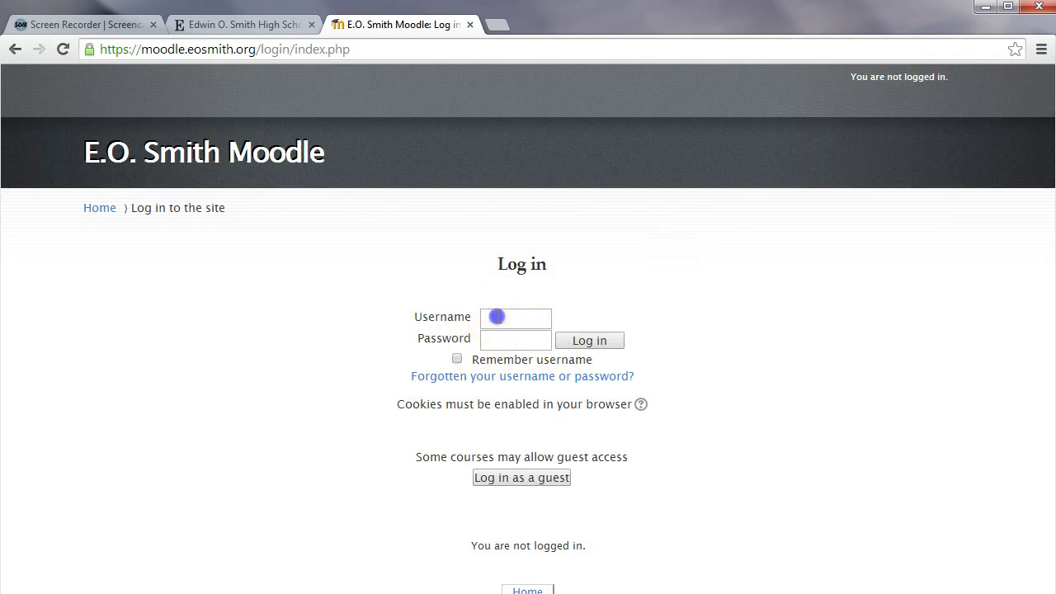
{"action": "key", "text": "Tab"}
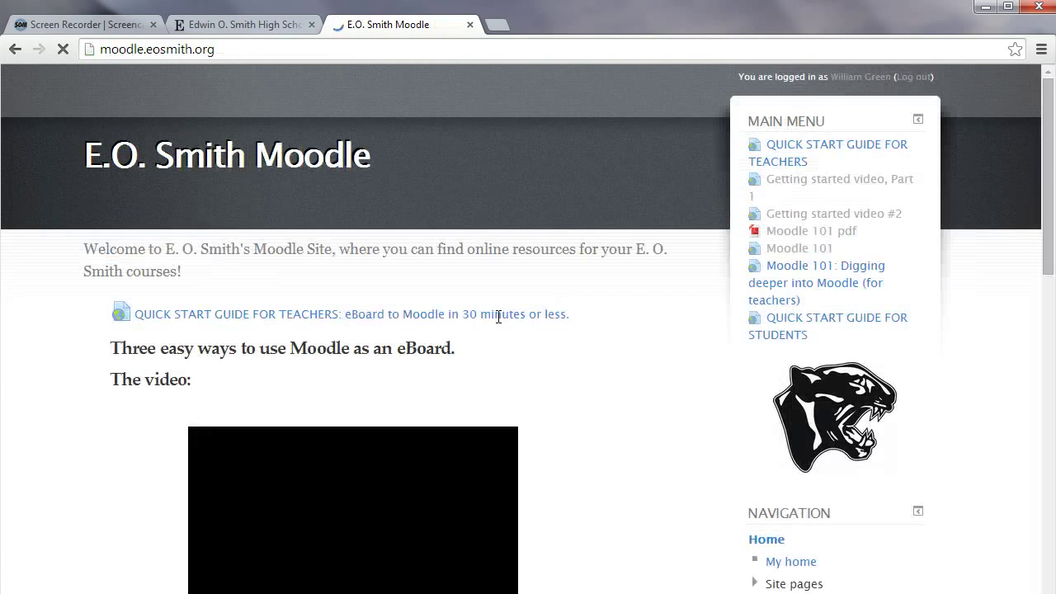
Browse the Moodle home page and open the Science category's Green subcategory
{"action": "scroll", "coordinate": [543, 307], "scroll_direction": "down", "scroll_amount": 1}
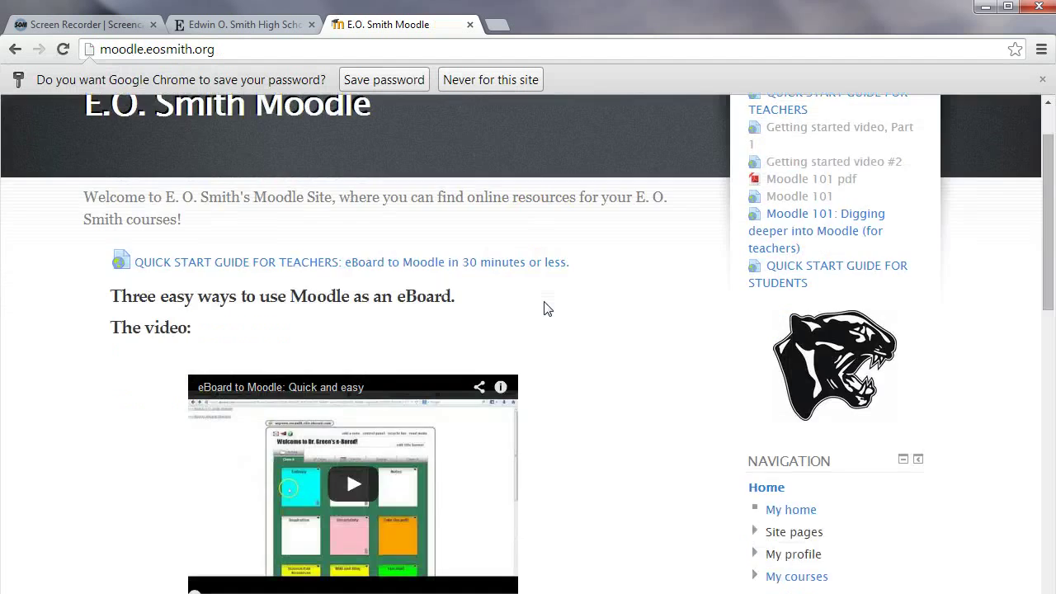
{"action": "scroll", "coordinate": [544, 309], "scroll_direction": "down", "scroll_amount": 3}
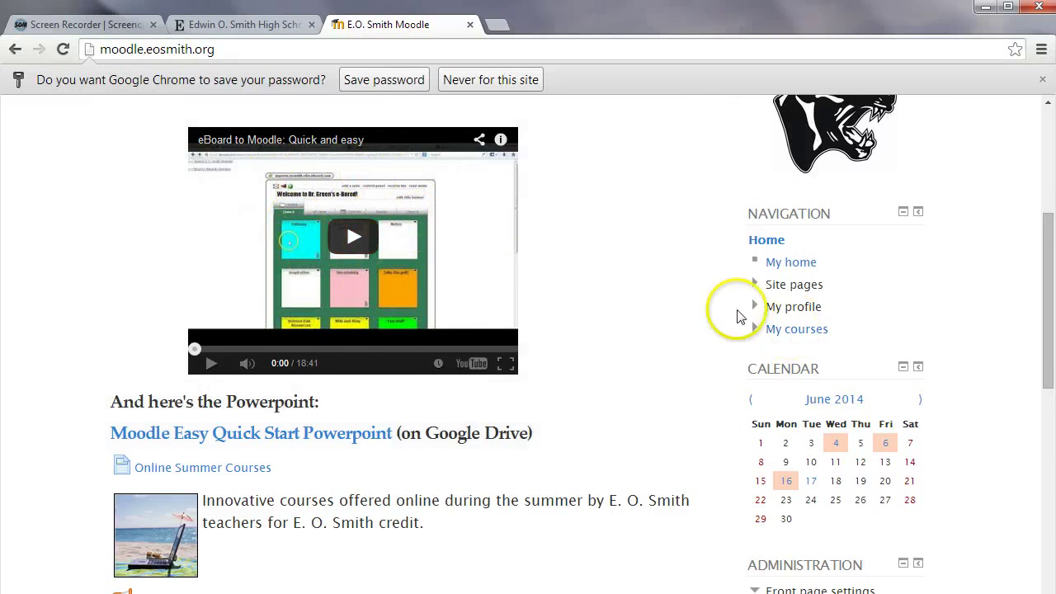
{"action": "scroll", "coordinate": [700, 295], "scroll_direction": "up", "scroll_amount": 3}
{"action": "scroll", "coordinate": [700, 296], "scroll_direction": "up", "scroll_amount": 1}
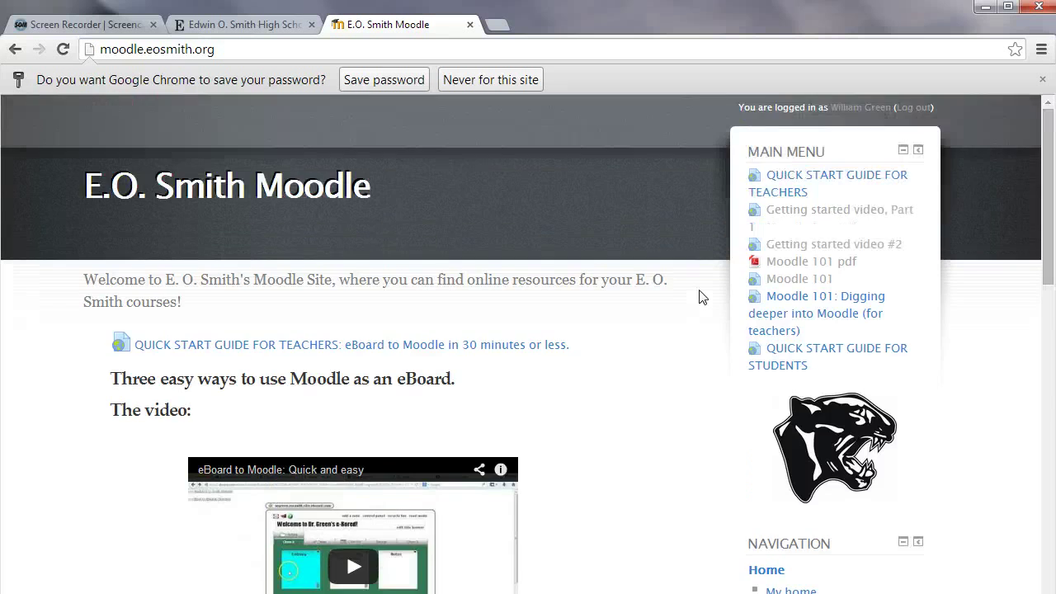
{"action": "scroll", "coordinate": [700, 296], "scroll_direction": "down", "scroll_amount": 5}
{"action": "left_click", "coordinate": [754, 248]}
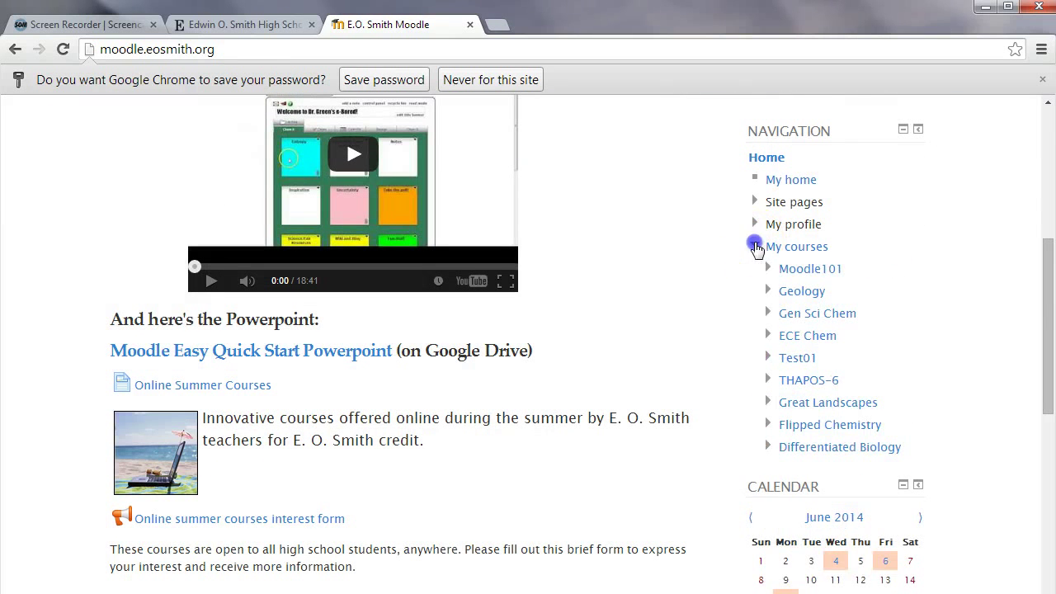
{"action": "left_click", "coordinate": [757, 247]}
{"action": "scroll", "coordinate": [715, 259], "scroll_direction": "down", "scroll_amount": 3}
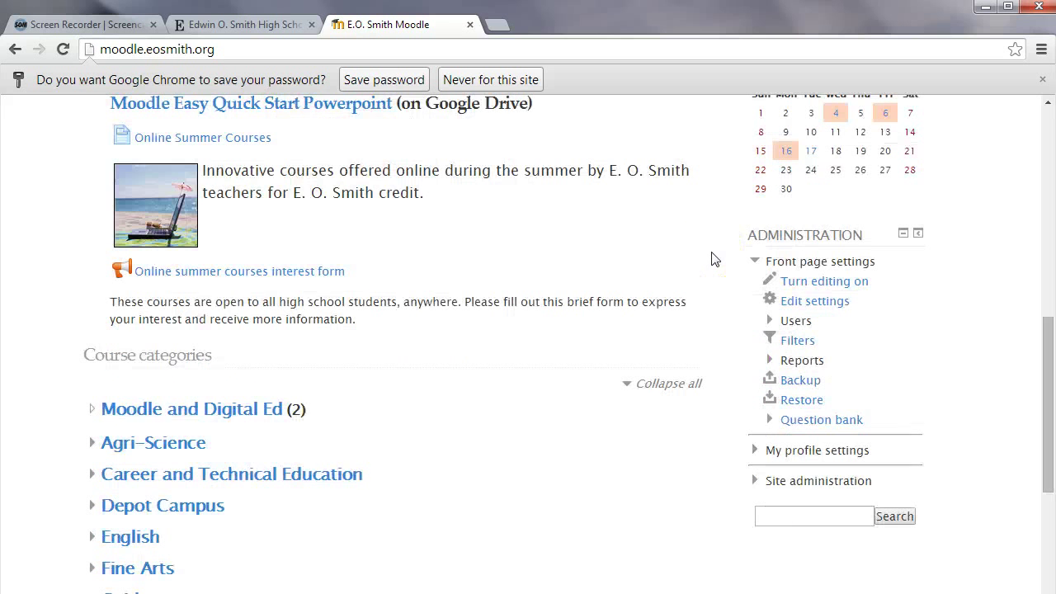
{"action": "scroll", "coordinate": [714, 259], "scroll_direction": "down", "scroll_amount": 5}
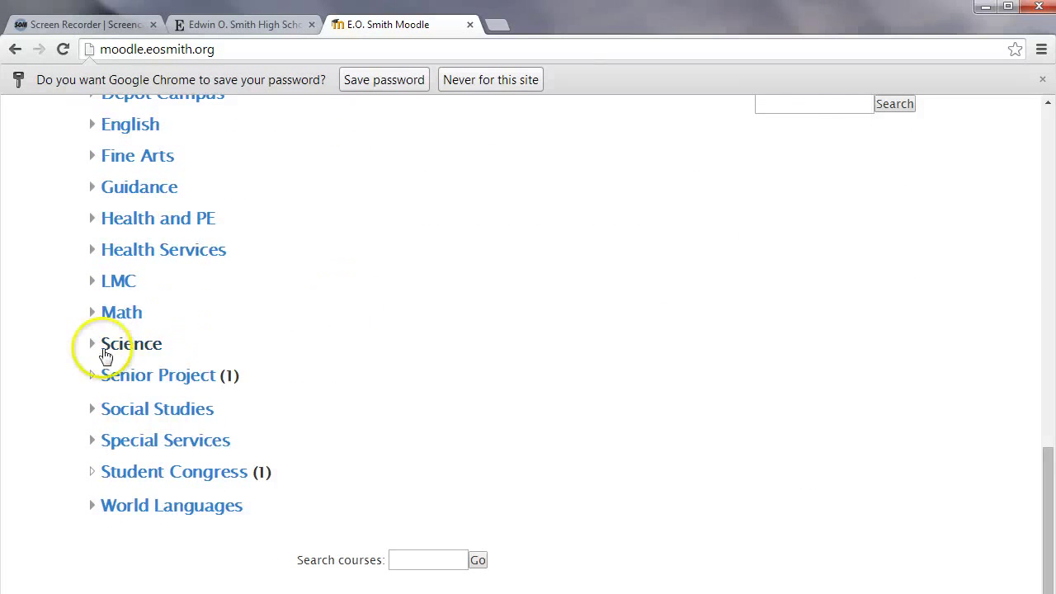
{"action": "left_click", "coordinate": [108, 350]}
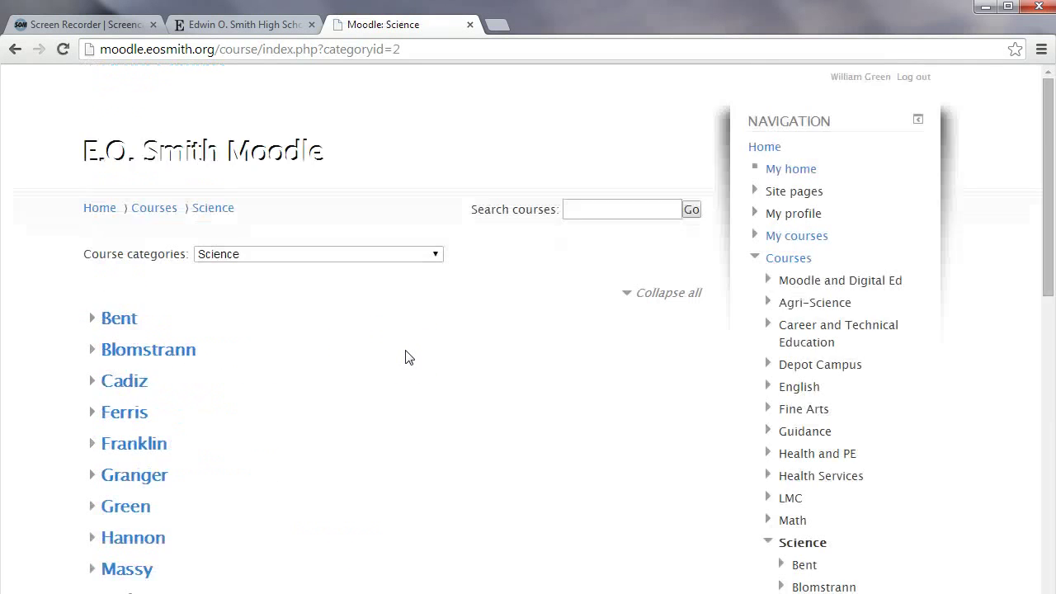
{"action": "scroll", "coordinate": [405, 357], "scroll_direction": "down", "scroll_amount": 2}
{"action": "left_click", "coordinate": [135, 341]}
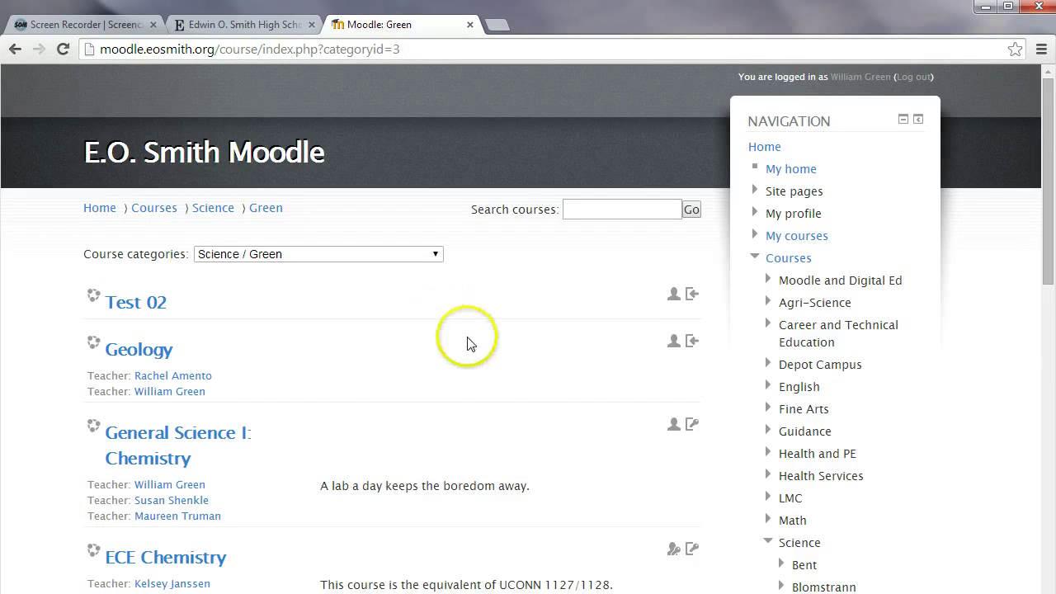
Start adding a new course from the Green category's course list
{"action": "scroll", "coordinate": [467, 343], "scroll_direction": "down", "scroll_amount": 1}
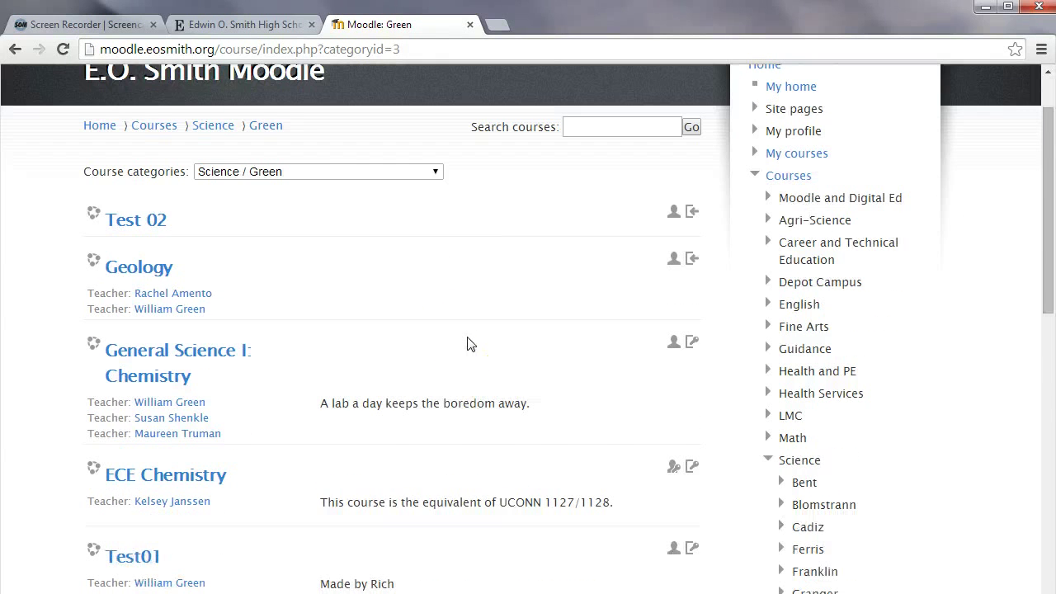
{"action": "scroll", "coordinate": [467, 344], "scroll_direction": "down", "scroll_amount": 3}
{"action": "scroll", "coordinate": [471, 276], "scroll_direction": "up", "scroll_amount": 2}
{"action": "scroll", "coordinate": [467, 343], "scroll_direction": "down", "scroll_amount": 3}
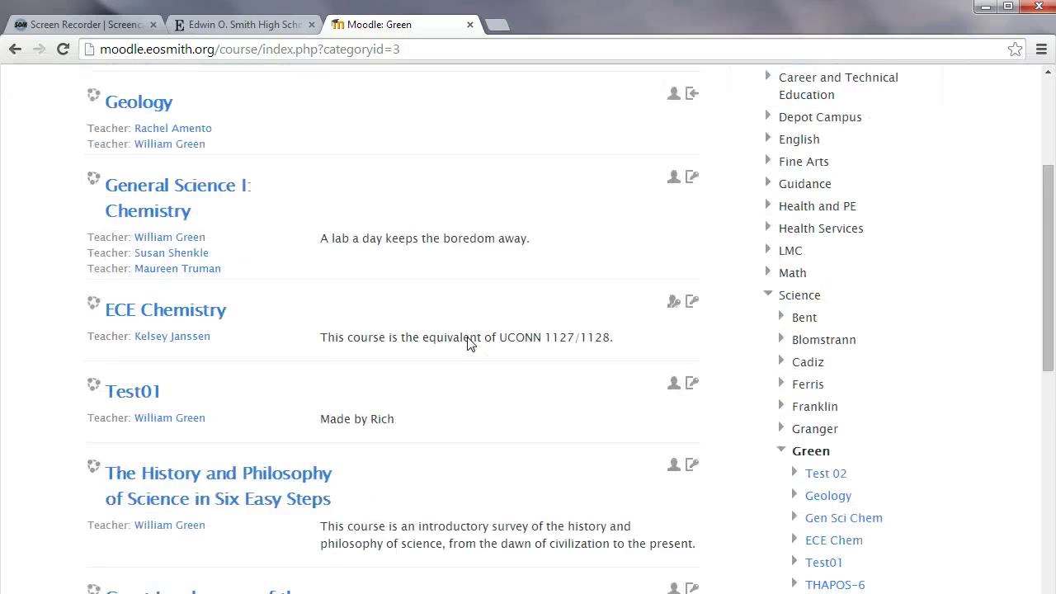
{"action": "scroll", "coordinate": [341, 399], "scroll_direction": "down", "scroll_amount": 6}
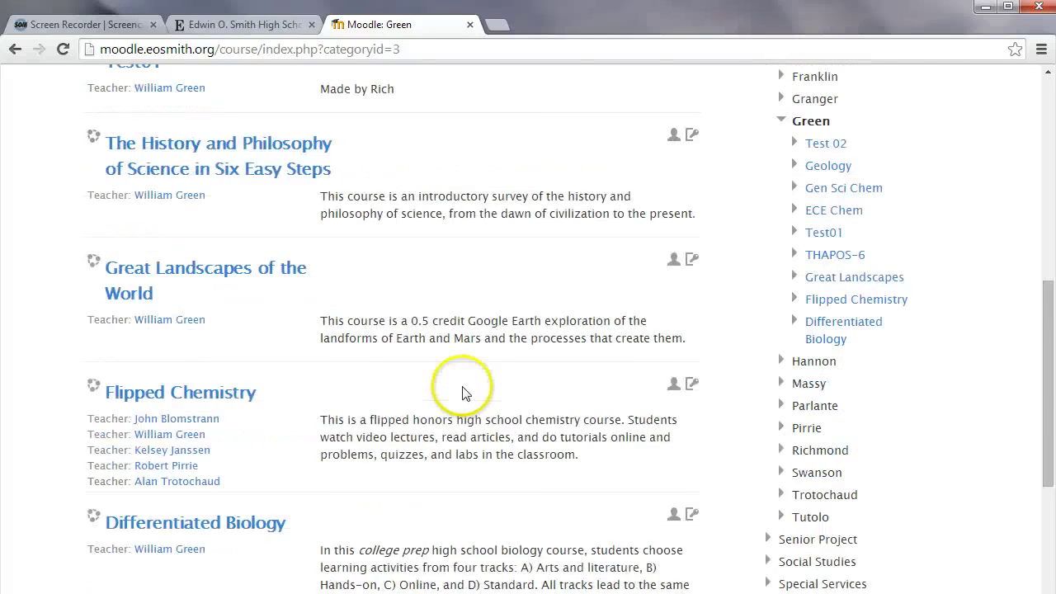
{"action": "left_click", "coordinate": [412, 252]}
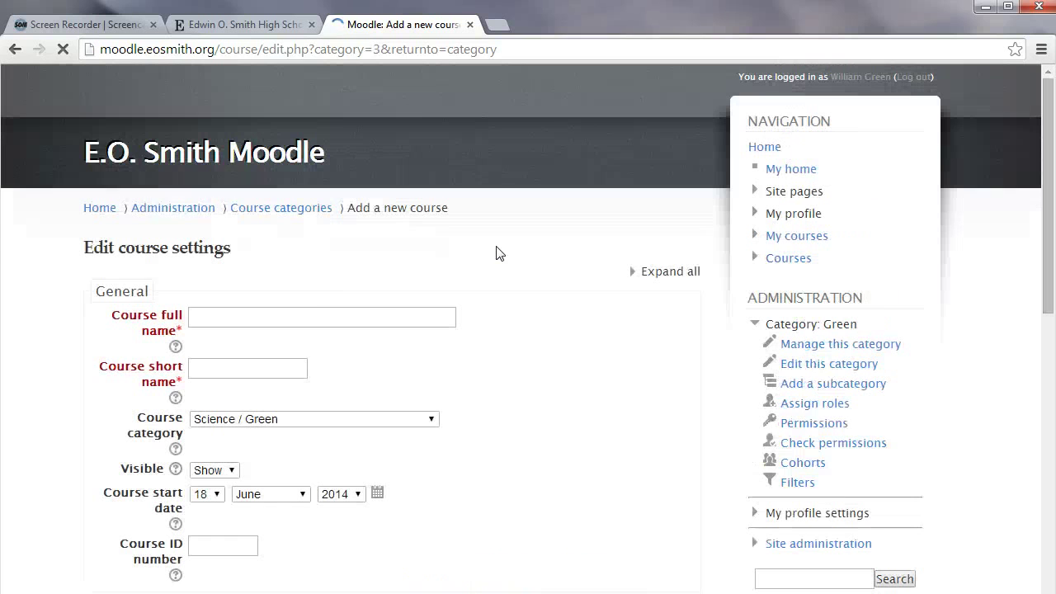
Enter 'Moodle test course' as the course full name, with short name MTC
{"action": "left_click", "coordinate": [351, 320]}
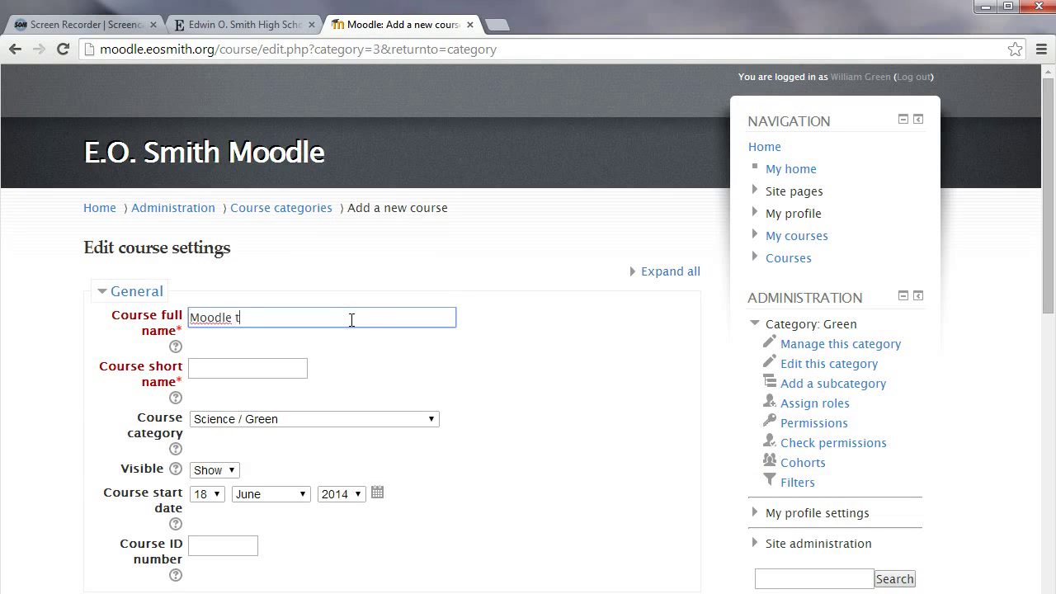
{"action": "type", "text": "Moodle test course"}
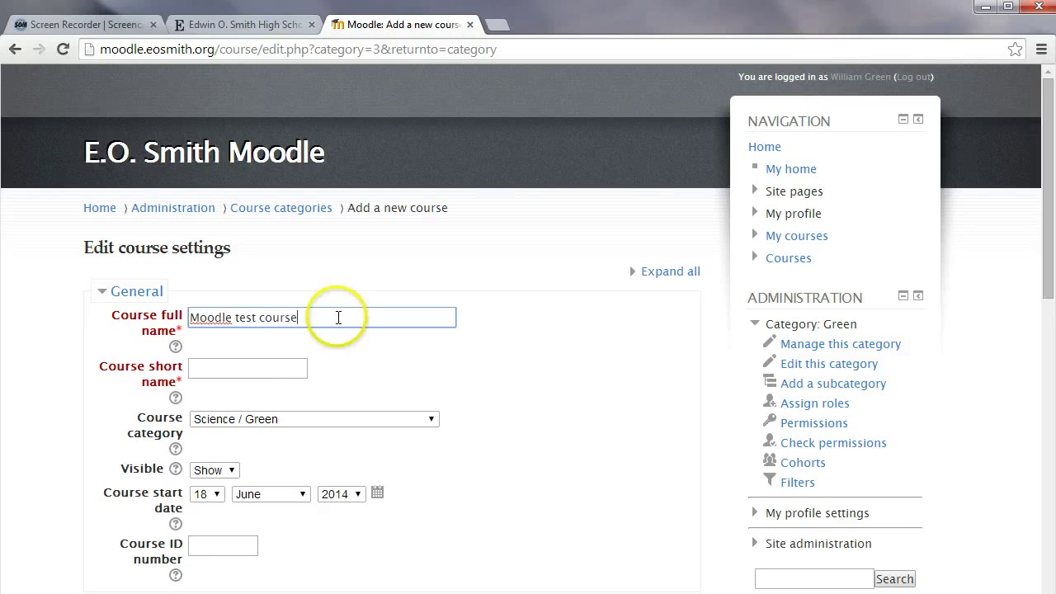
{"action": "left_click", "coordinate": [242, 367]}
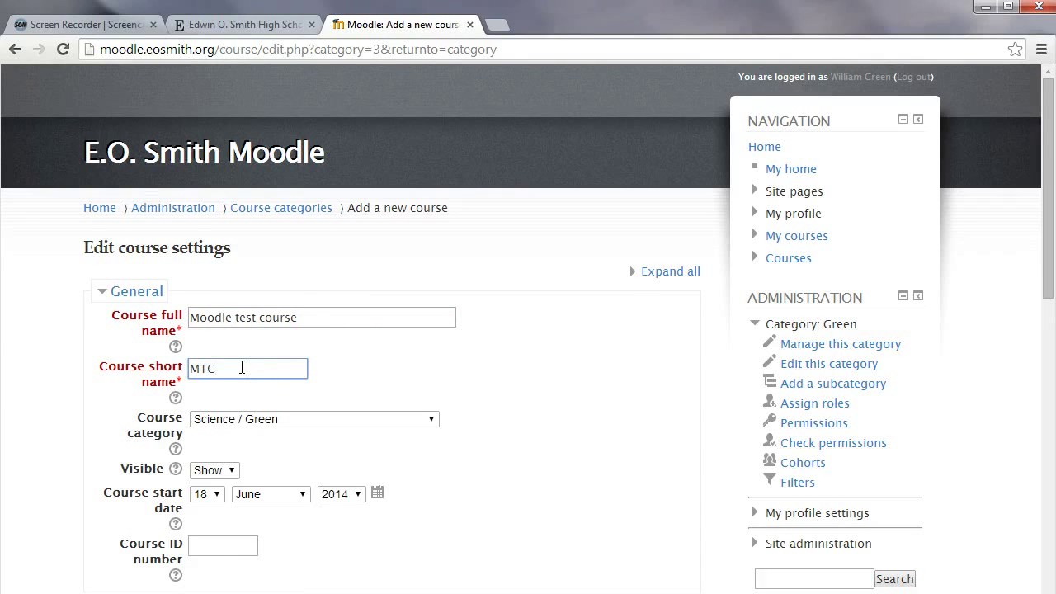
{"action": "scroll", "coordinate": [446, 376], "scroll_direction": "down", "scroll_amount": 1}
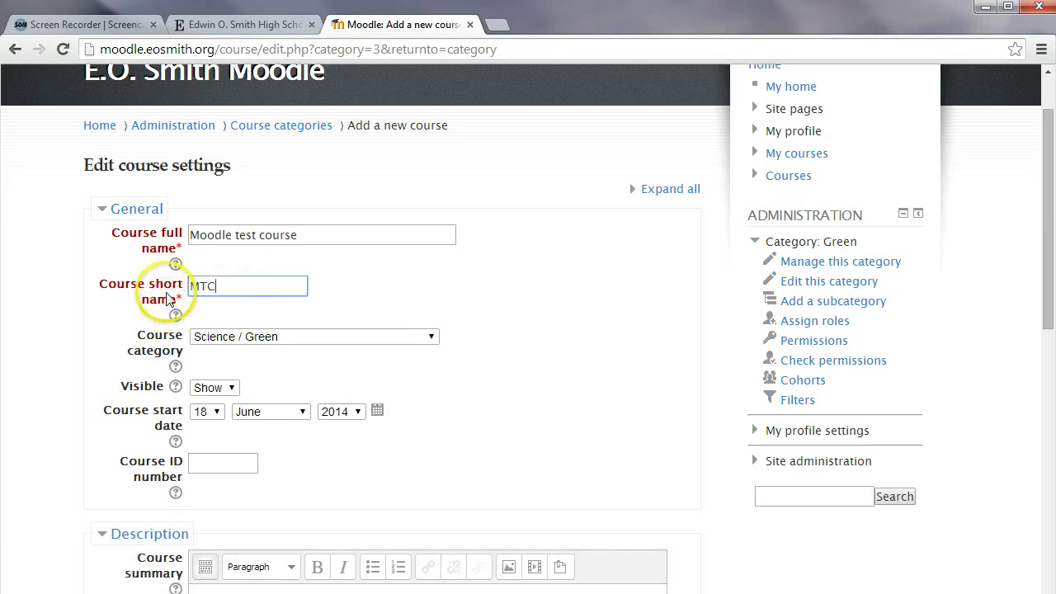
{"action": "scroll", "coordinate": [433, 322], "scroll_direction": "down", "scroll_amount": 1}
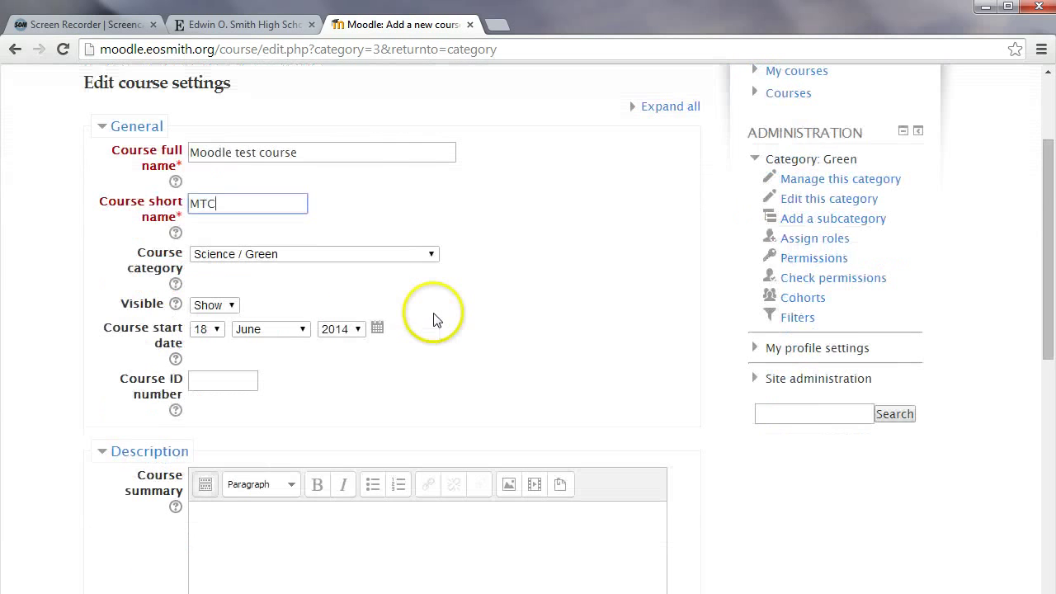
{"action": "scroll", "coordinate": [165, 380], "scroll_direction": "down", "scroll_amount": 2}
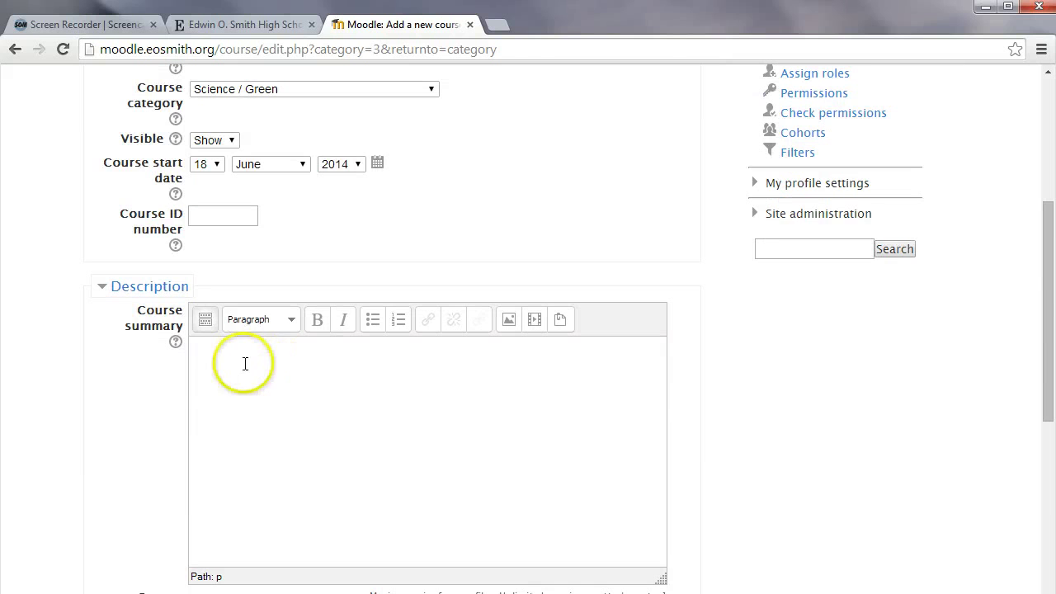
{"action": "scroll", "coordinate": [244, 364], "scroll_direction": "down", "scroll_amount": 3}
{"action": "scroll", "coordinate": [181, 370], "scroll_direction": "down", "scroll_amount": 2}
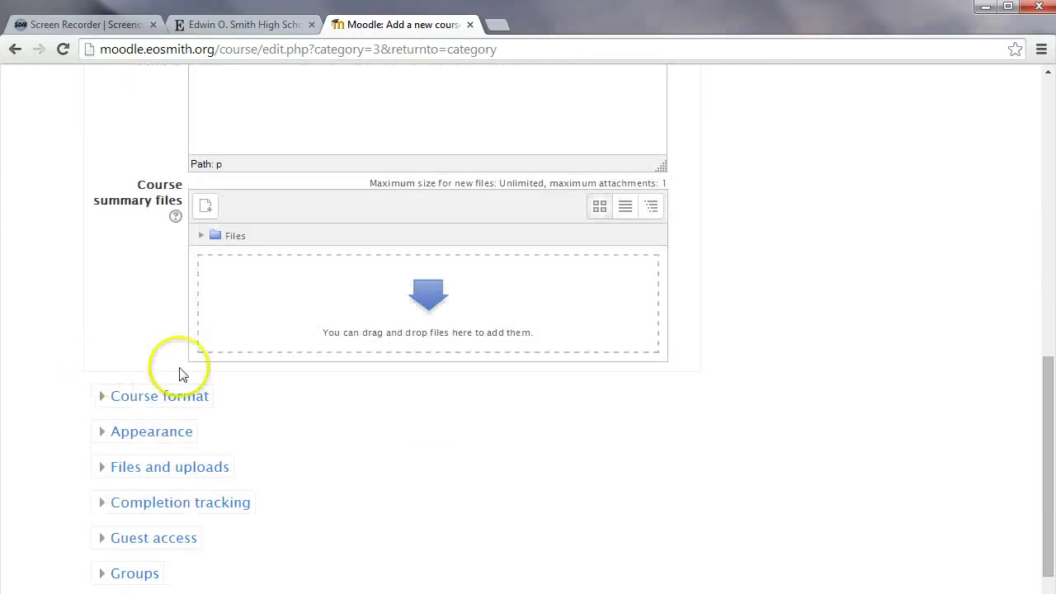
{"action": "scroll", "coordinate": [184, 341], "scroll_direction": "down", "scroll_amount": 2}
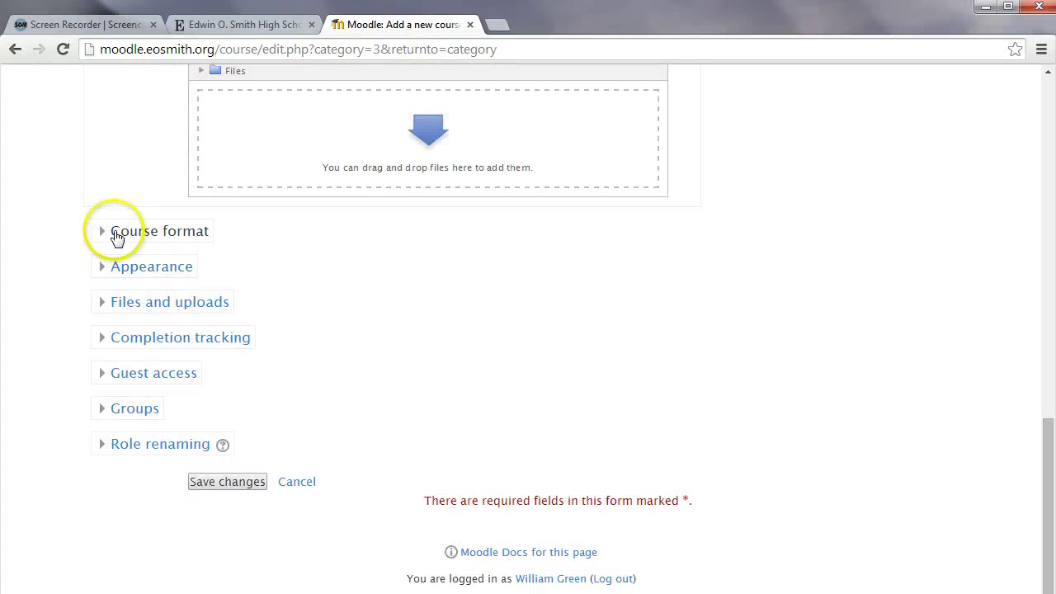
Set the course format to Topics format and save the new course
{"action": "left_click", "coordinate": [122, 237]}
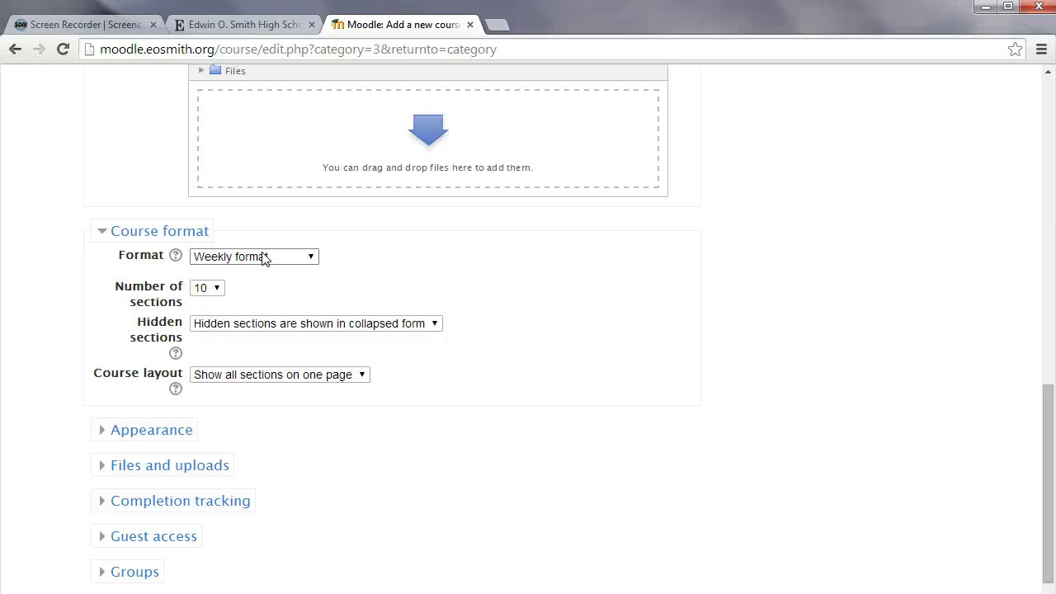
{"action": "left_click", "coordinate": [264, 257]}
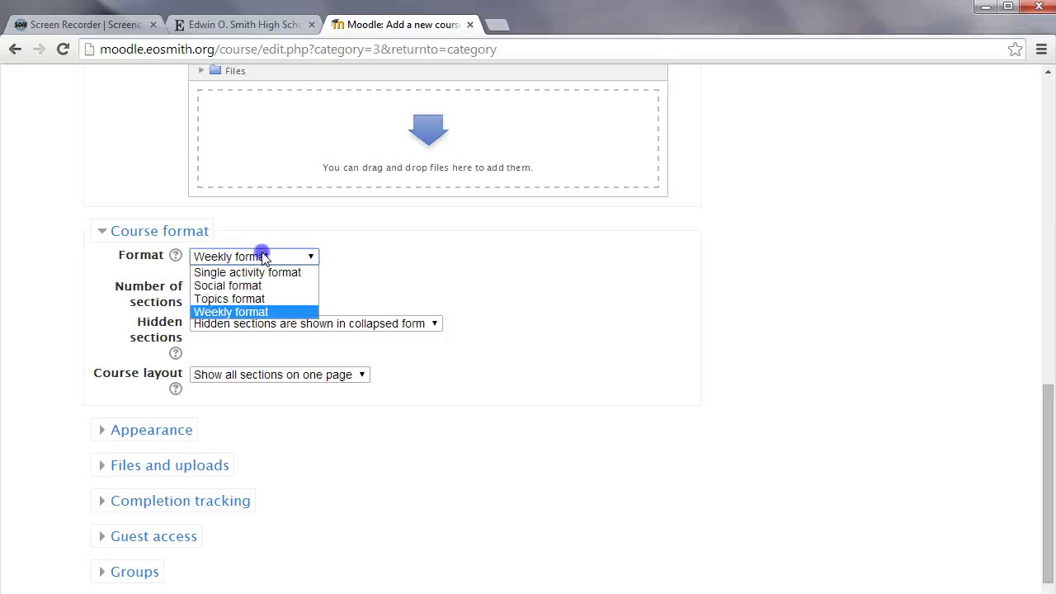
{"action": "left_click", "coordinate": [256, 299]}
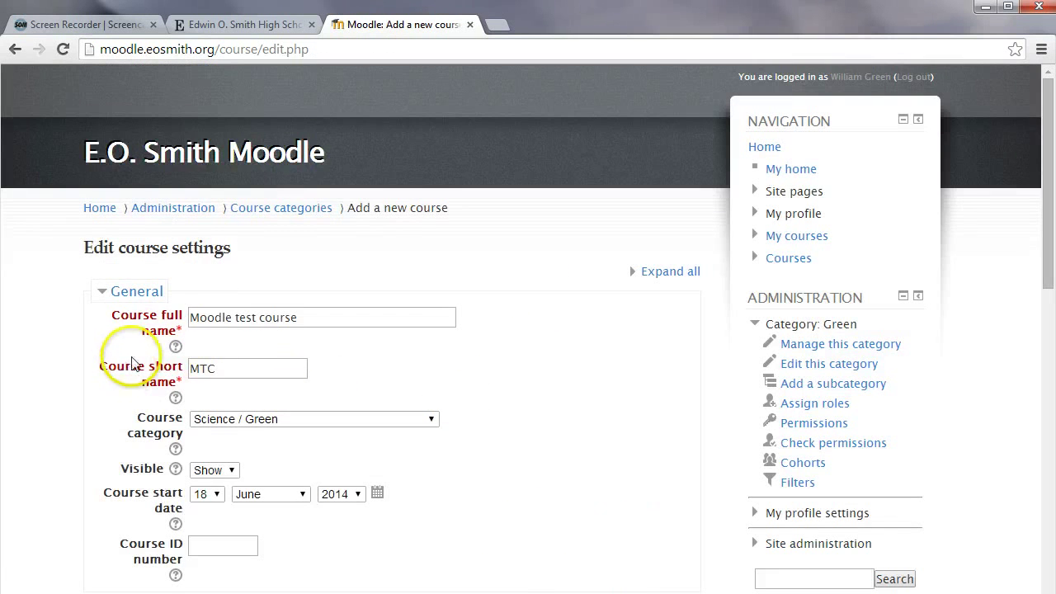
{"action": "scroll", "coordinate": [136, 355], "scroll_direction": "down", "scroll_amount": 4}
{"action": "scroll", "coordinate": [124, 347], "scroll_direction": "down", "scroll_amount": 9}
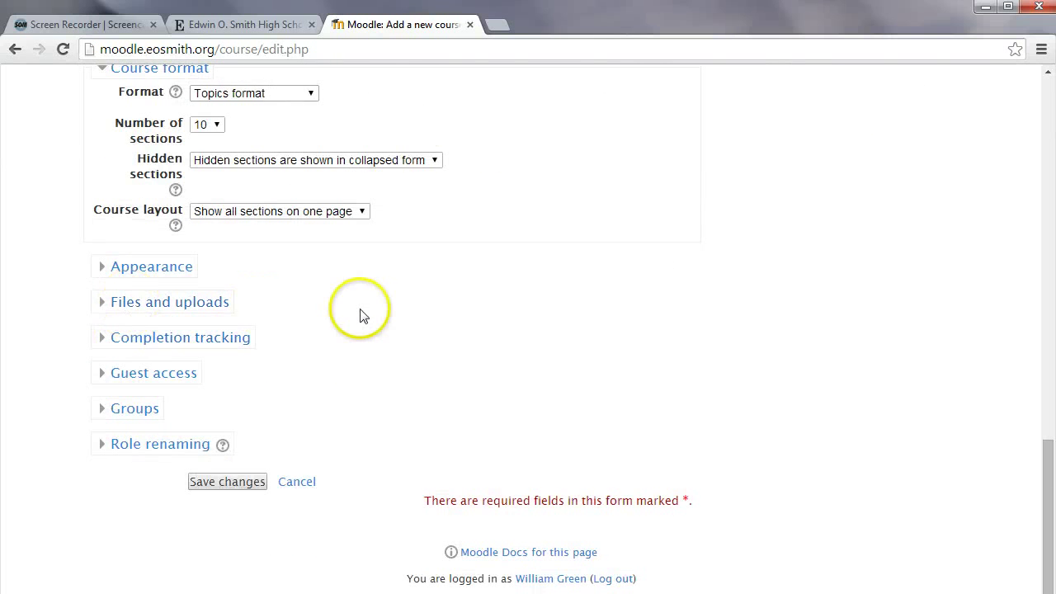
{"action": "scroll", "coordinate": [412, 322], "scroll_direction": "up", "scroll_amount": 1}
{"action": "scroll", "coordinate": [445, 326], "scroll_direction": "down", "scroll_amount": 1}
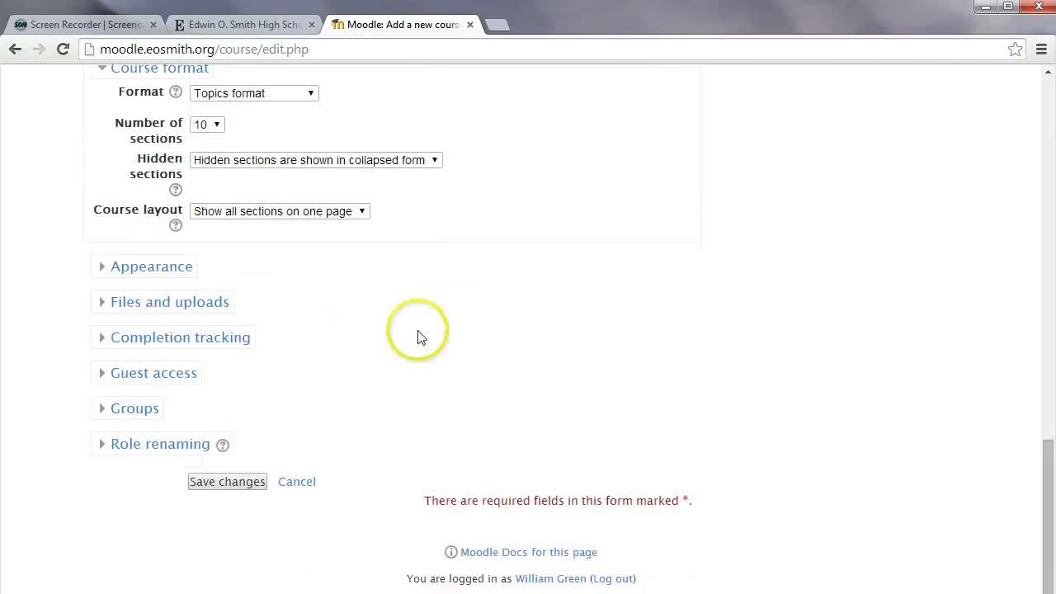
{"action": "left_click", "coordinate": [245, 485]}
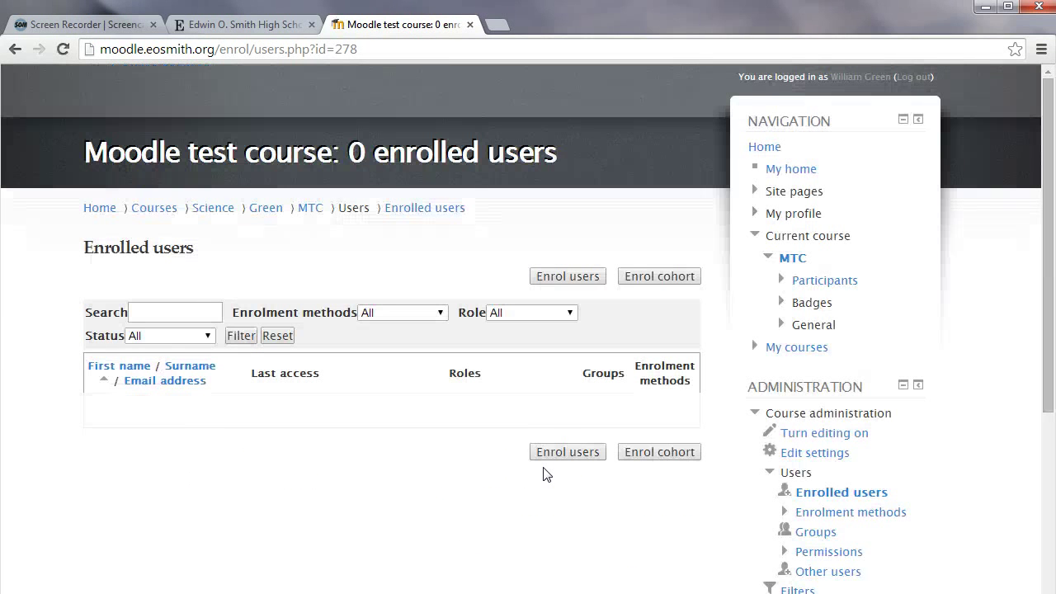
Open the Moodle test course (MTC) page from My courses
{"action": "left_click", "coordinate": [567, 454]}
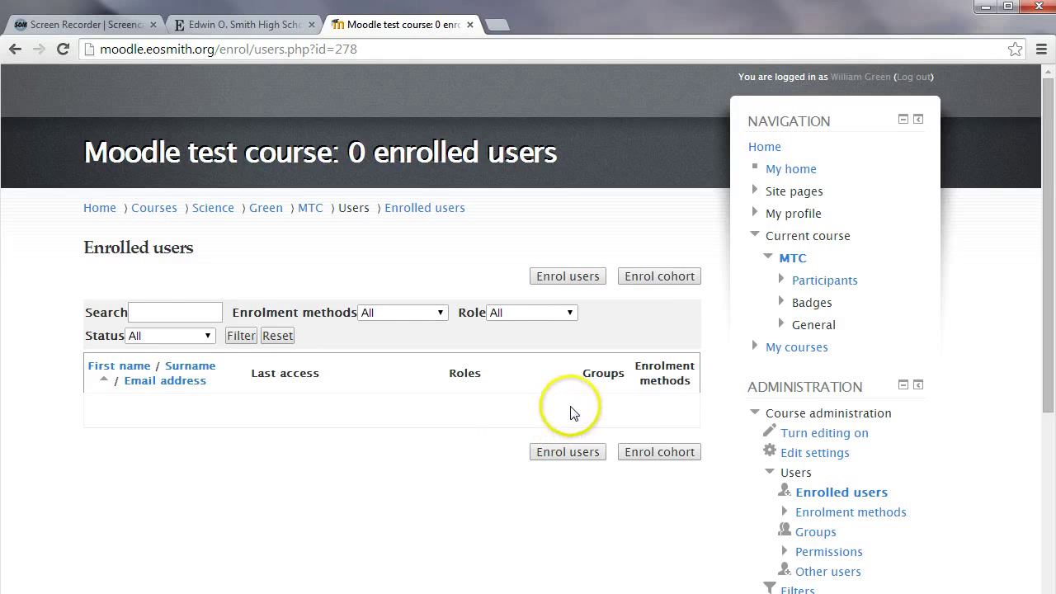
{"action": "scroll", "coordinate": [613, 407], "scroll_direction": "down", "scroll_amount": 1}
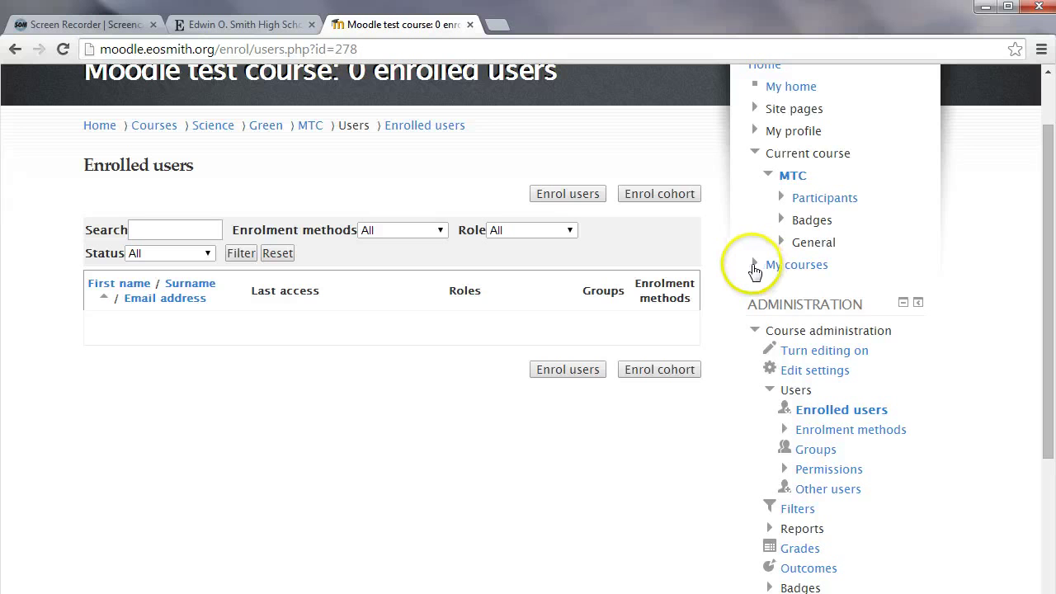
{"action": "scroll", "coordinate": [742, 273], "scroll_direction": "up", "scroll_amount": 1}
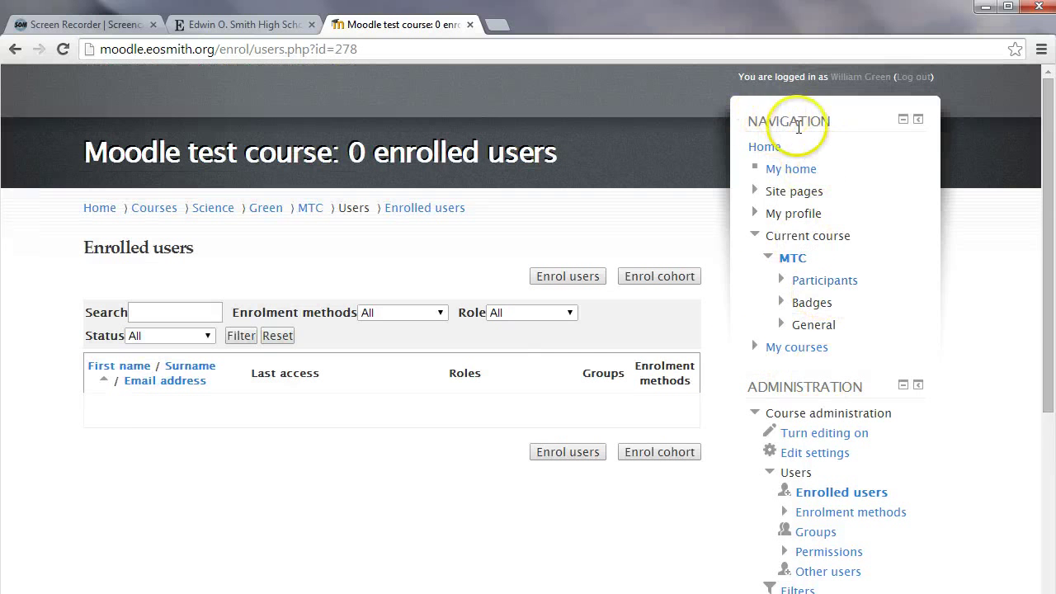
{"action": "left_click", "coordinate": [755, 348]}
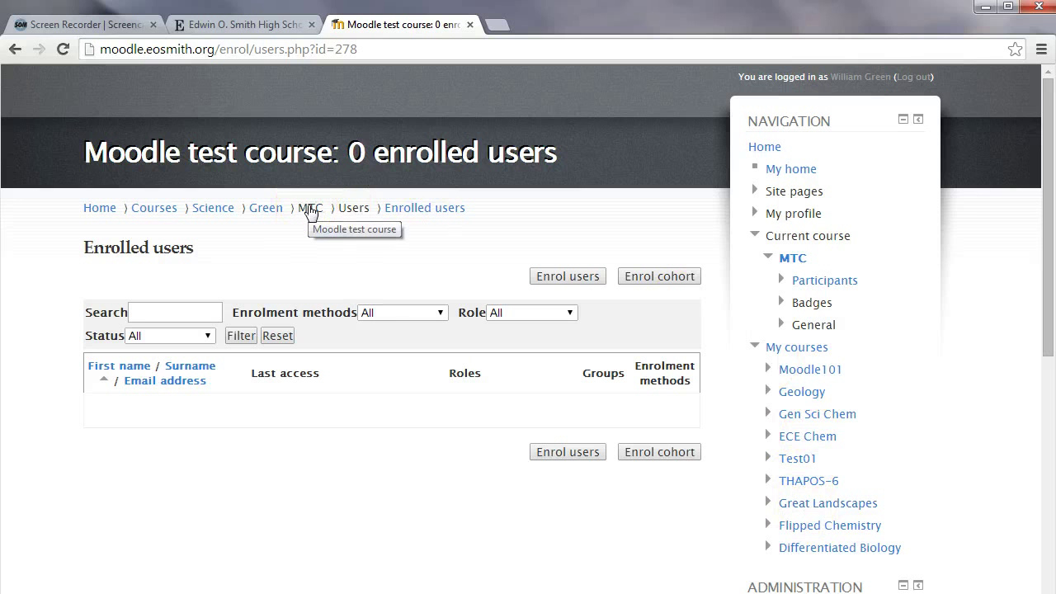
{"action": "left_click", "coordinate": [309, 212]}
{"action": "left_click", "coordinate": [597, 223]}
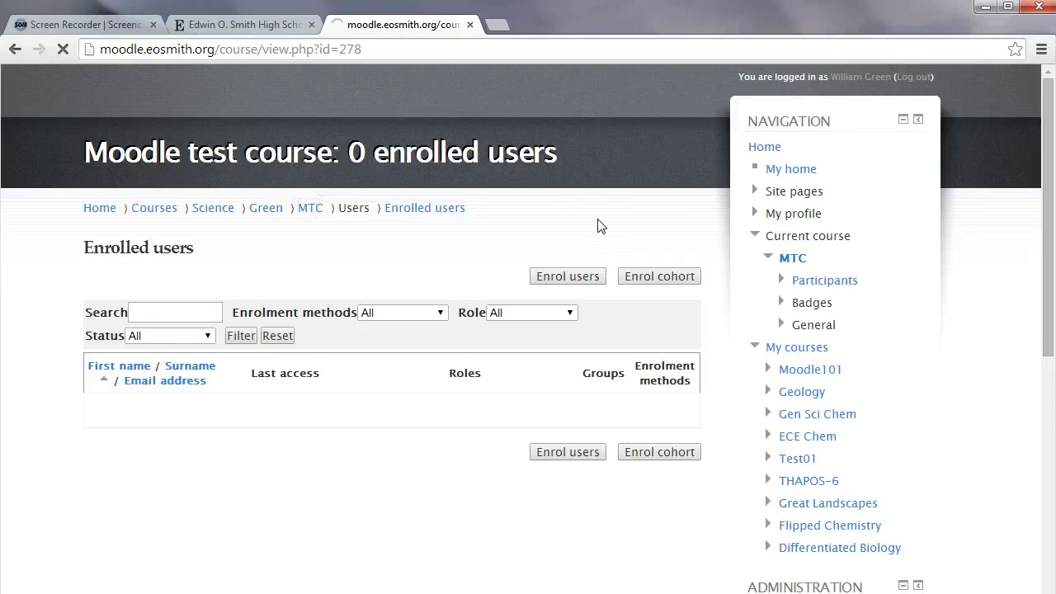
Turn editing on for the Moodle test course page
{"action": "left_click", "coordinate": [497, 279]}
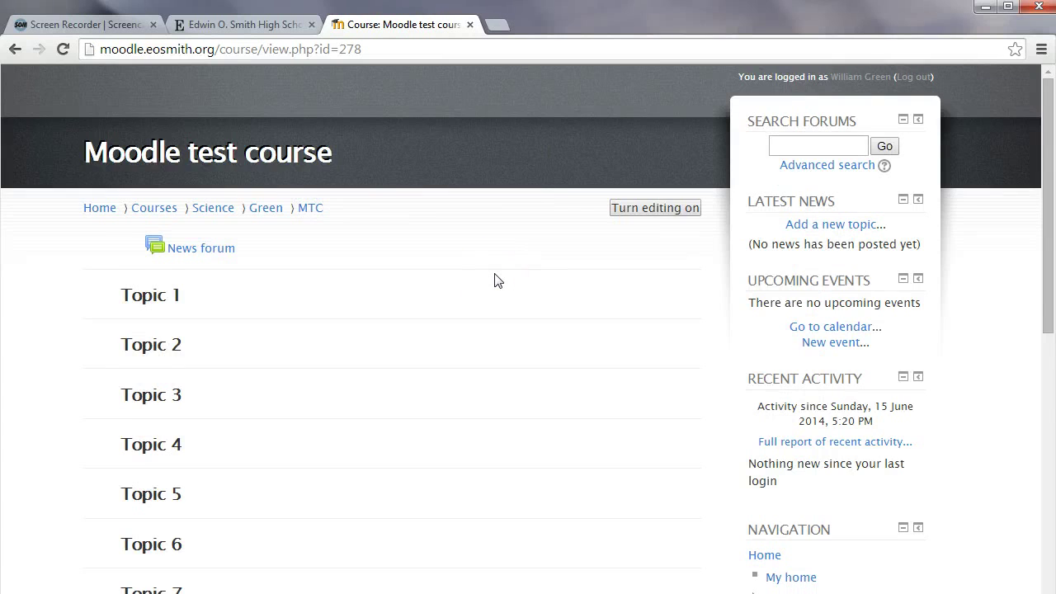
{"action": "scroll", "coordinate": [497, 281], "scroll_direction": "down", "scroll_amount": 4}
{"action": "scroll", "coordinate": [497, 280], "scroll_direction": "up", "scroll_amount": 2}
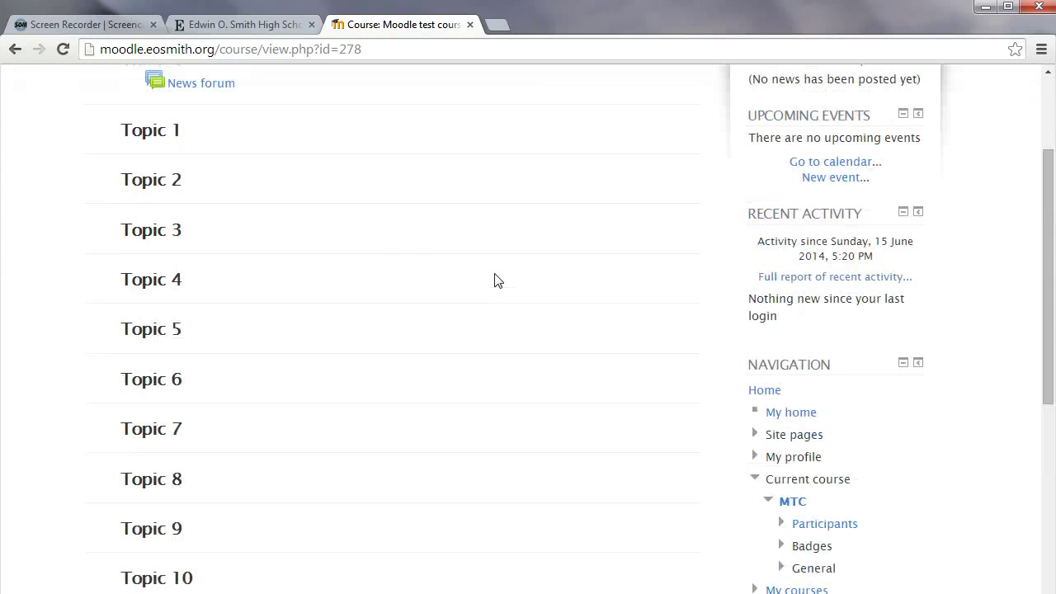
{"action": "left_click", "coordinate": [149, 121]}
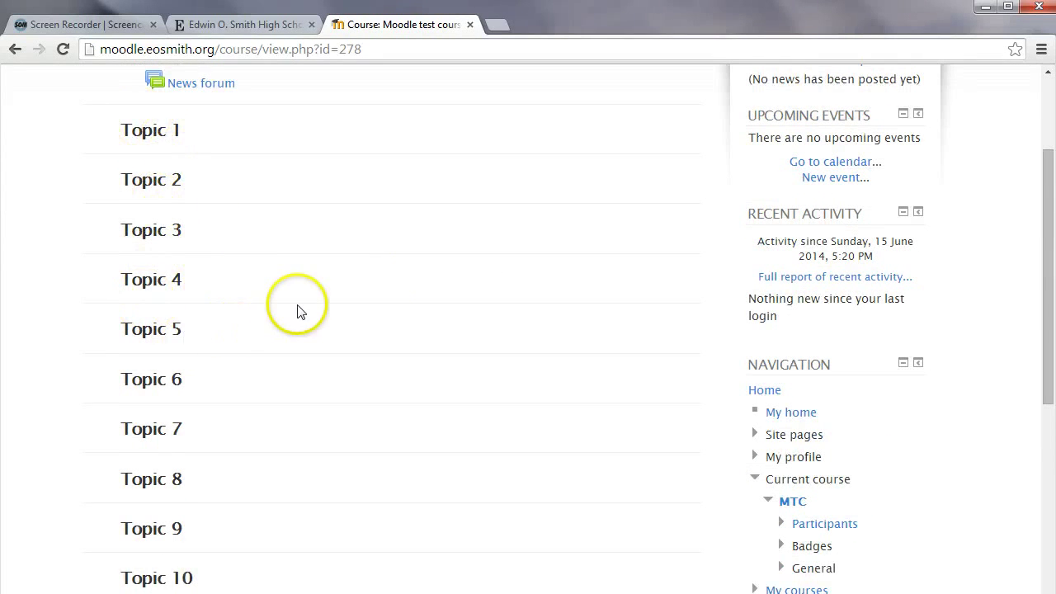
{"action": "scroll", "coordinate": [299, 307], "scroll_direction": "up", "scroll_amount": 2}
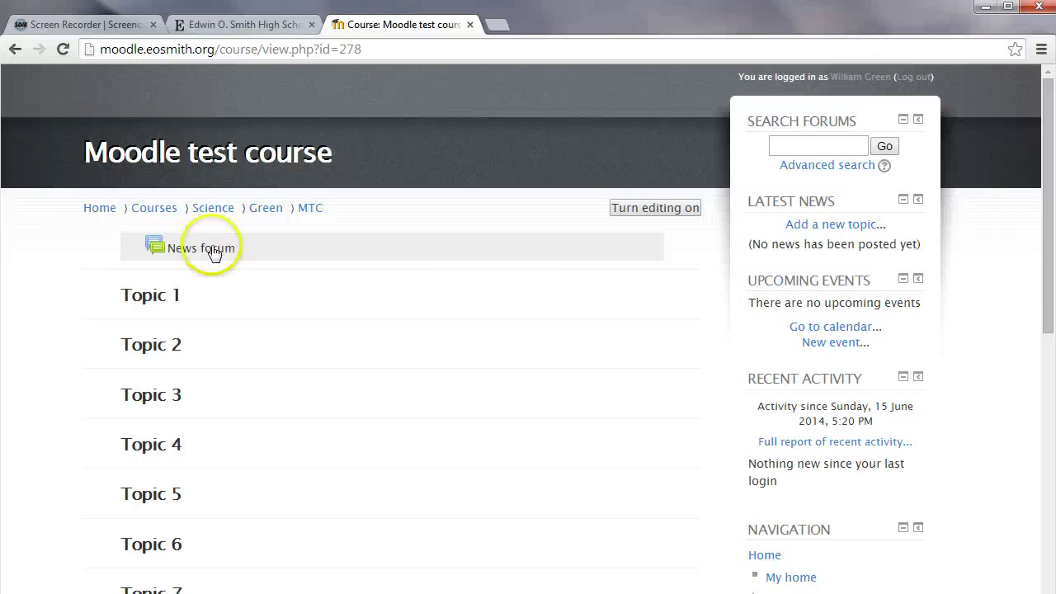
{"action": "left_click", "coordinate": [639, 215]}
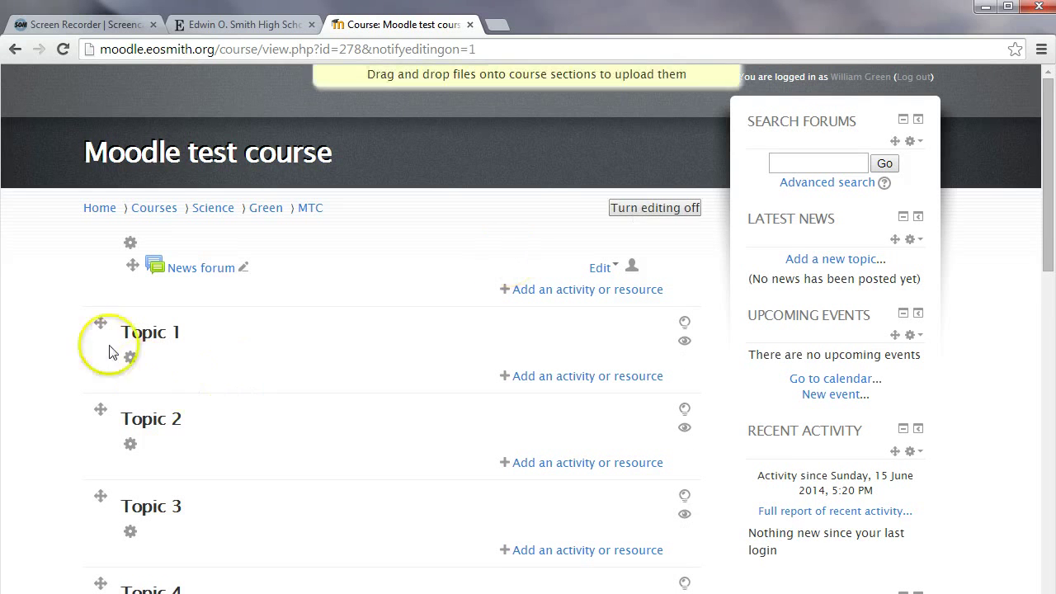
Check Topic 1's editing icons and open its Edit Topic 1 summary page
{"action": "scroll", "coordinate": [65, 329], "scroll_direction": "down", "scroll_amount": 2}
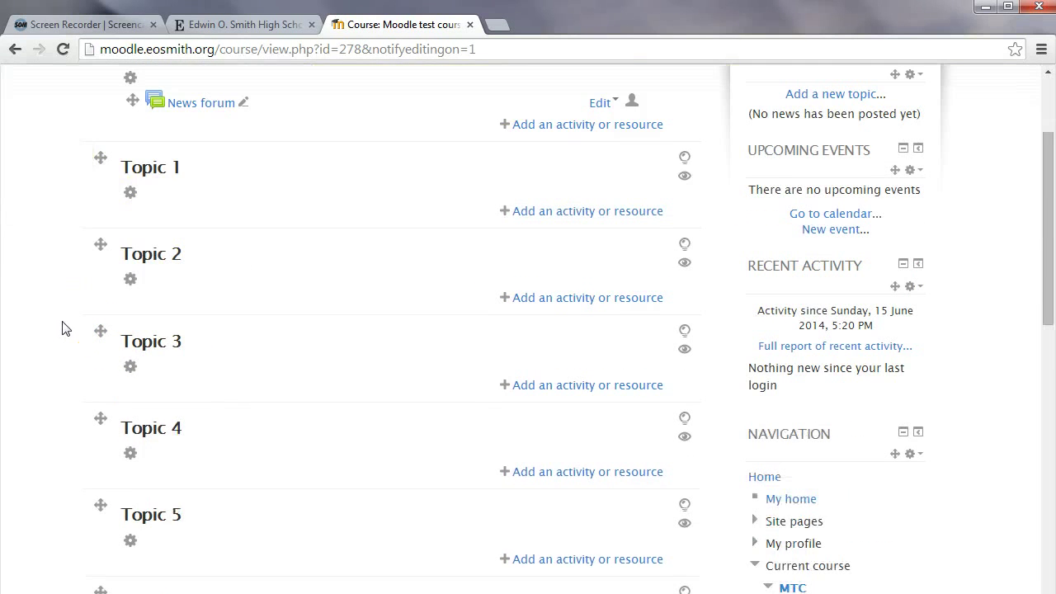
{"action": "left_click", "coordinate": [130, 195]}
{"action": "left_click", "coordinate": [686, 180]}
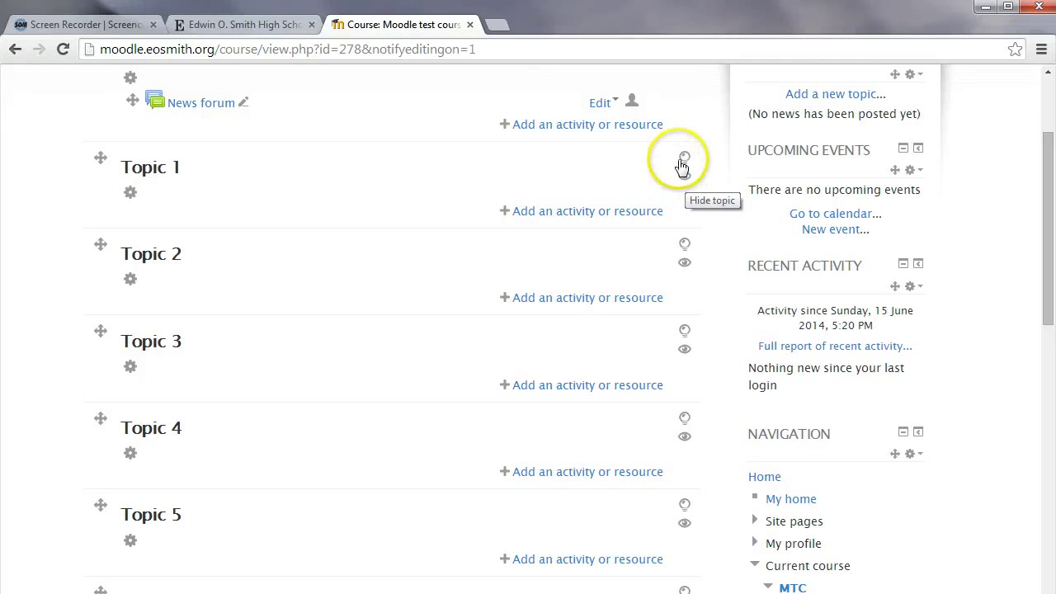
{"action": "left_click", "coordinate": [684, 158]}
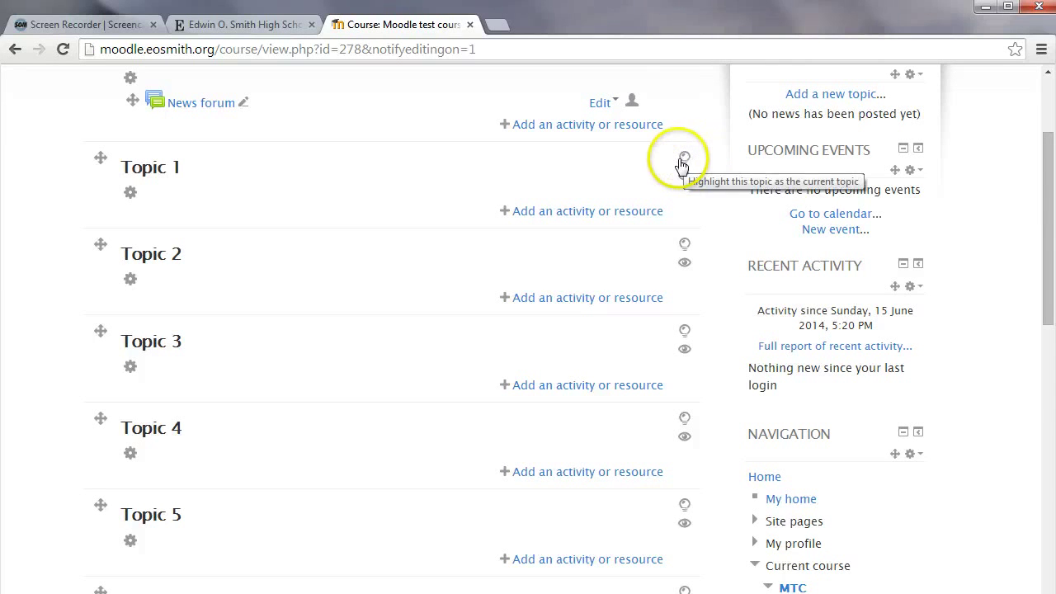
{"action": "left_click", "coordinate": [561, 211]}
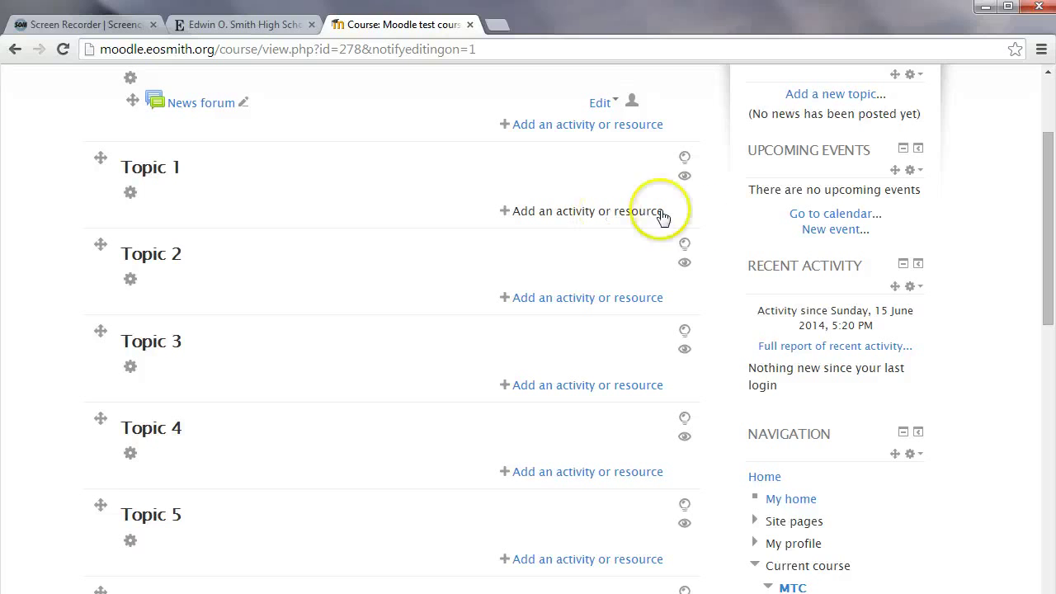
{"action": "scroll", "coordinate": [368, 200], "scroll_direction": "up", "scroll_amount": 1}
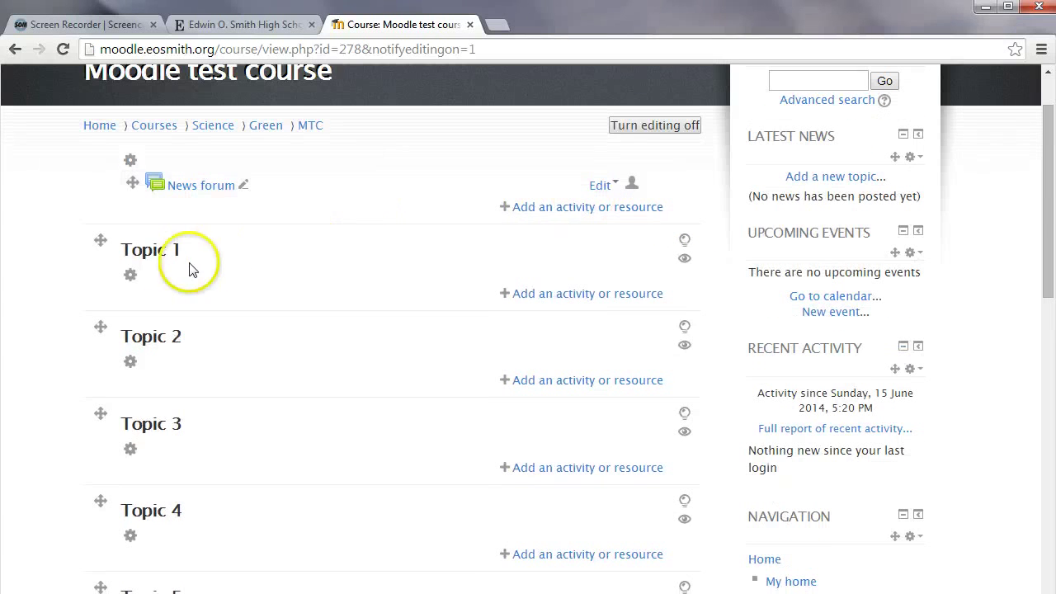
{"action": "left_click", "coordinate": [130, 279]}
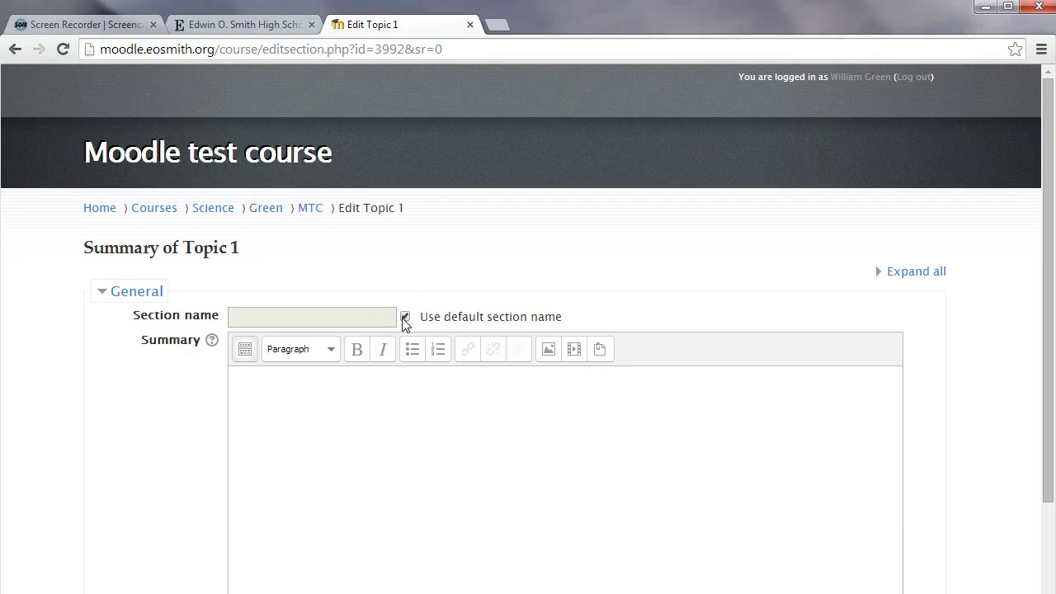
Switch back to the school website's Staff Links page
{"action": "left_click", "coordinate": [252, 28]}
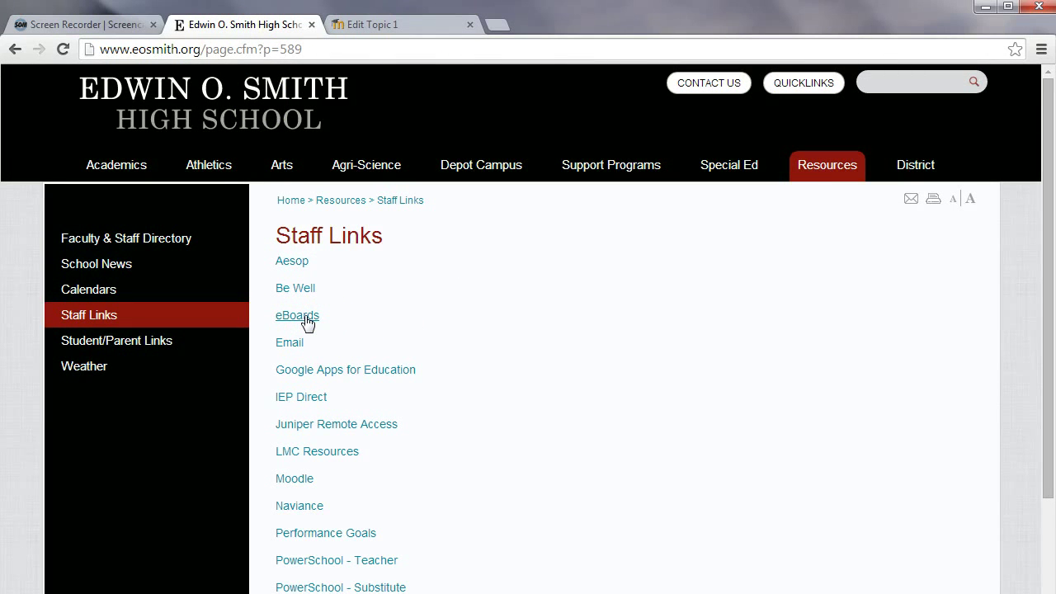
Open the teacher's eBoard from the eBoards directory and show its Entropy note
{"action": "left_click", "coordinate": [305, 317]}
{"action": "left_click", "coordinate": [400, 400]}
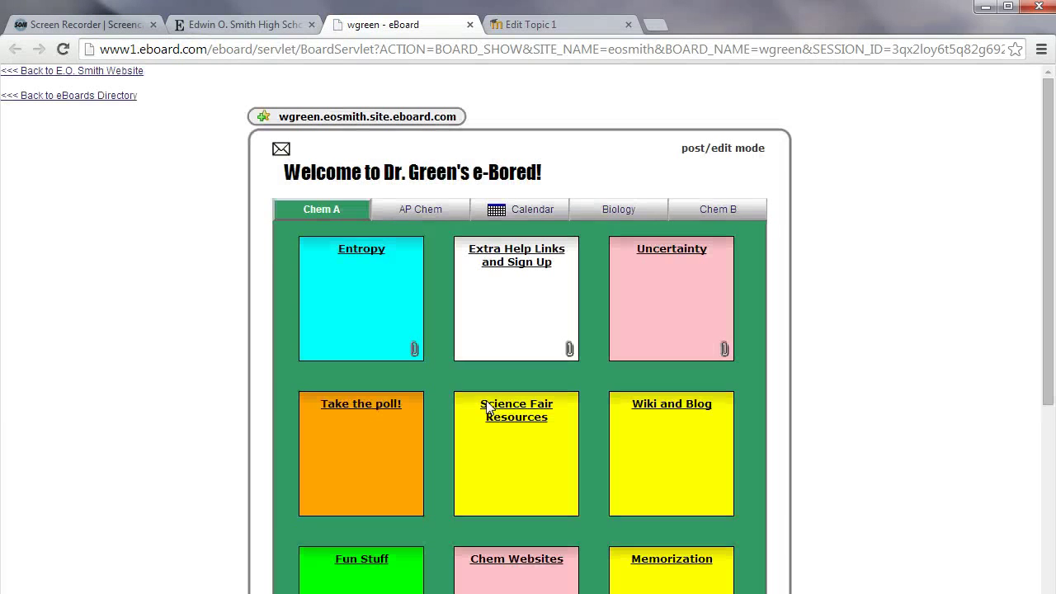
{"action": "left_click", "coordinate": [476, 405]}
{"action": "left_click", "coordinate": [361, 249]}
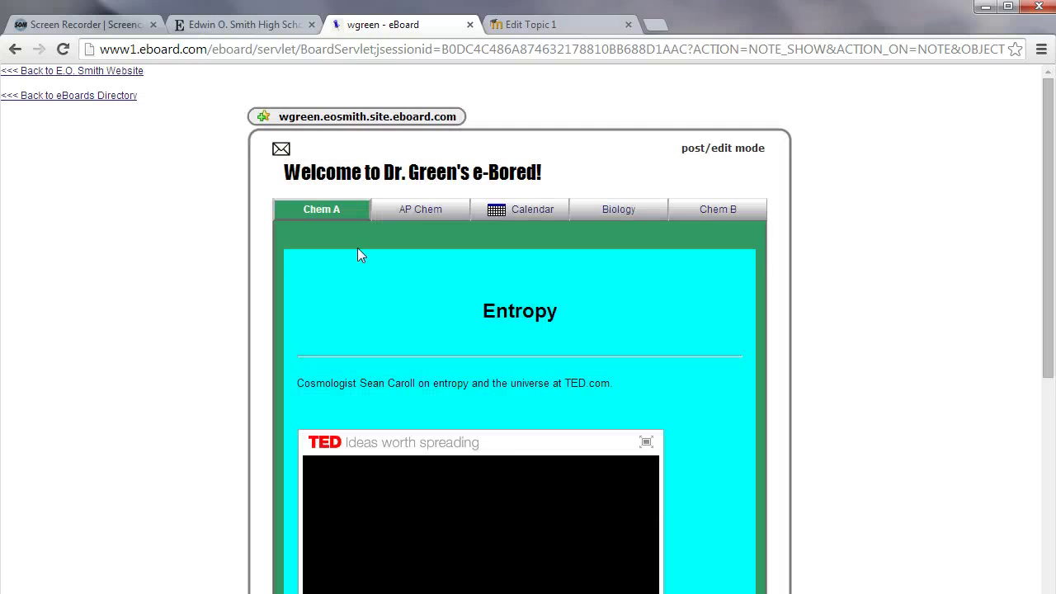
Scroll through the Entropy note's TED video, paragraphs and three attachments
{"action": "scroll", "coordinate": [336, 307], "scroll_direction": "down", "scroll_amount": 2}
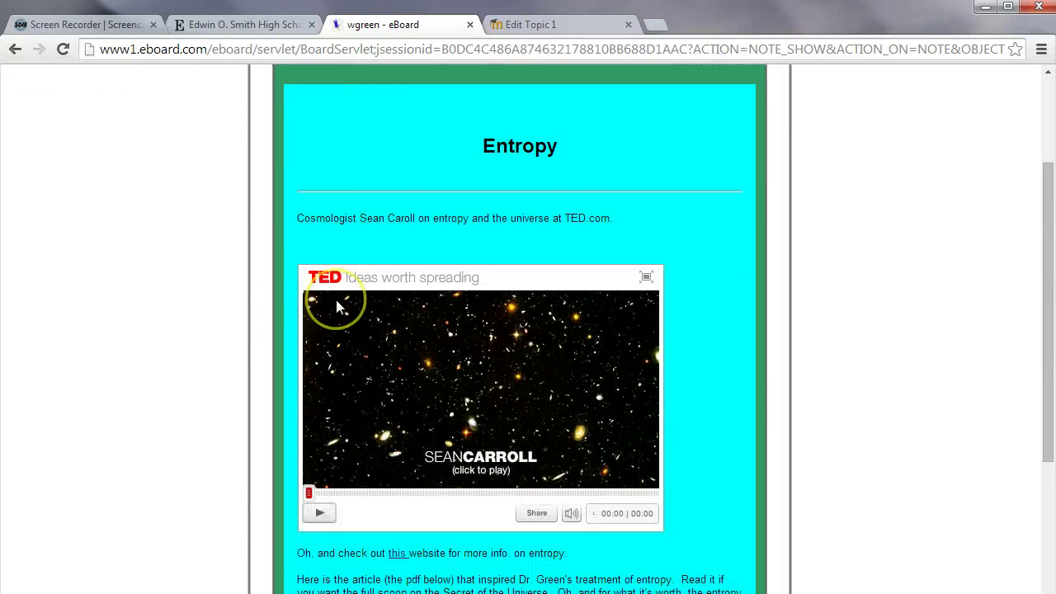
{"action": "scroll", "coordinate": [253, 318], "scroll_direction": "down", "scroll_amount": 4}
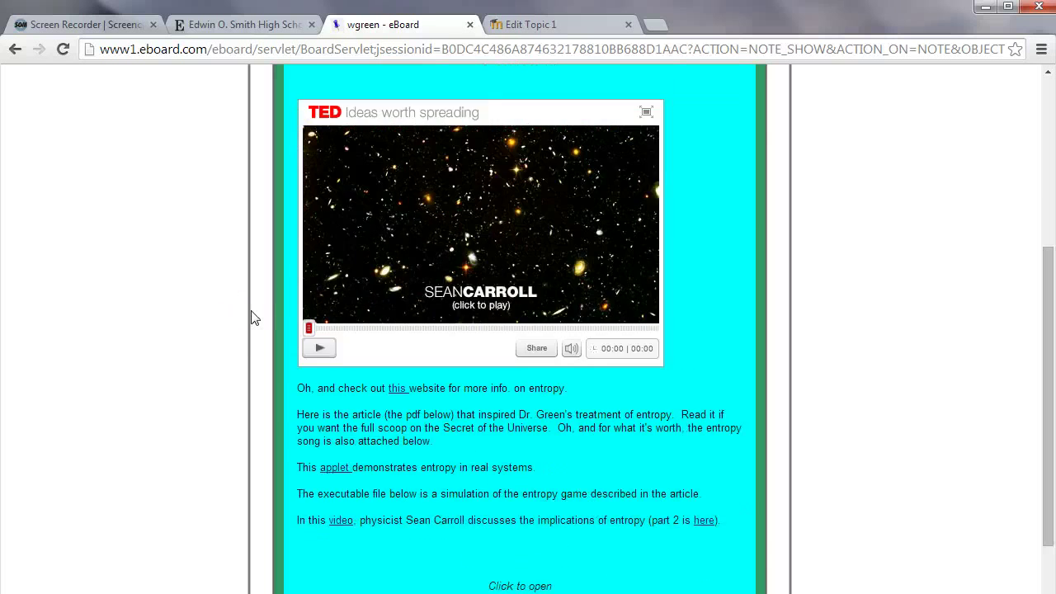
{"action": "scroll", "coordinate": [254, 318], "scroll_direction": "up", "scroll_amount": 3}
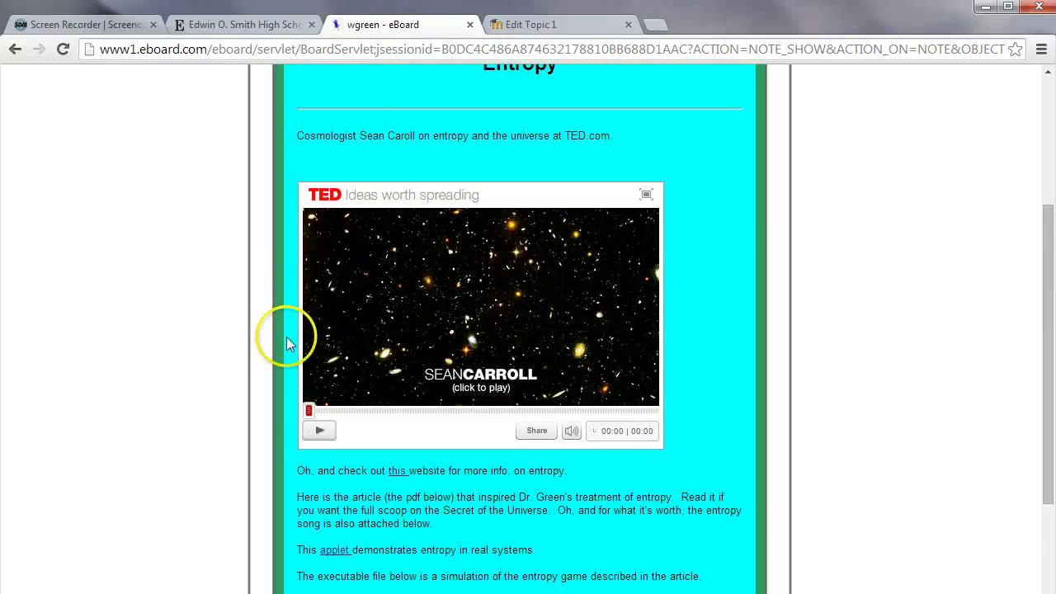
{"action": "scroll", "coordinate": [288, 341], "scroll_direction": "down", "scroll_amount": 2}
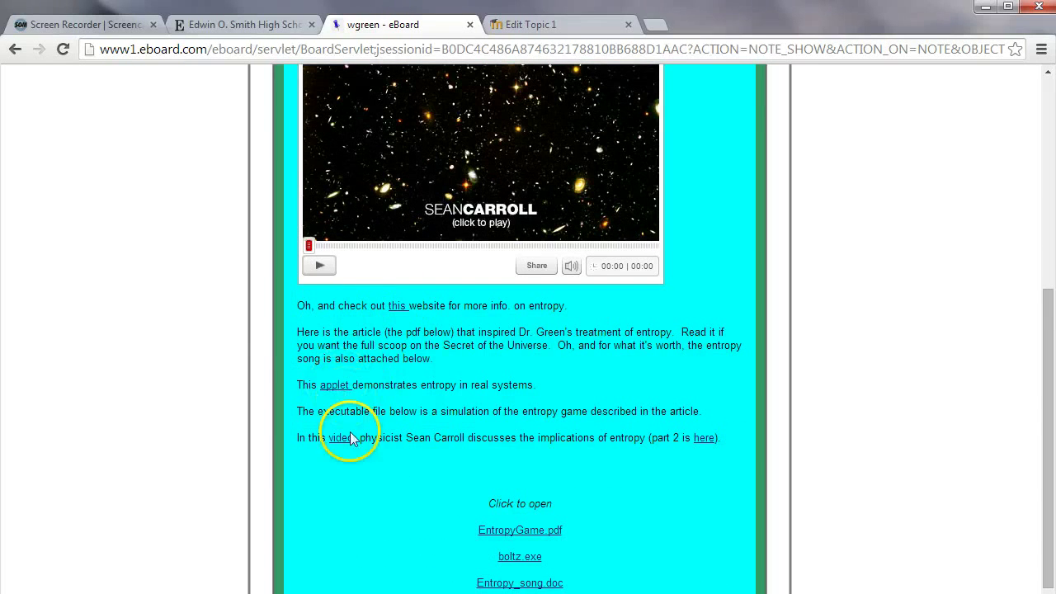
{"action": "scroll", "coordinate": [343, 442], "scroll_direction": "down", "scroll_amount": 1}
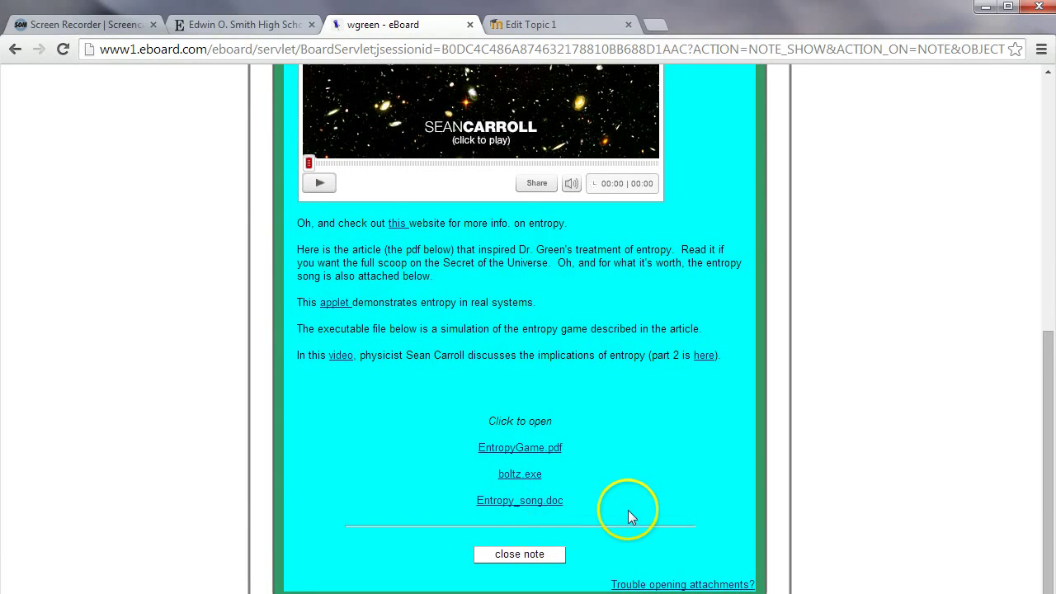
{"action": "scroll", "coordinate": [628, 510], "scroll_direction": "up", "scroll_amount": 4}
{"action": "scroll", "coordinate": [629, 516], "scroll_direction": "down", "scroll_amount": 4}
{"action": "scroll", "coordinate": [628, 518], "scroll_direction": "up", "scroll_amount": 1}
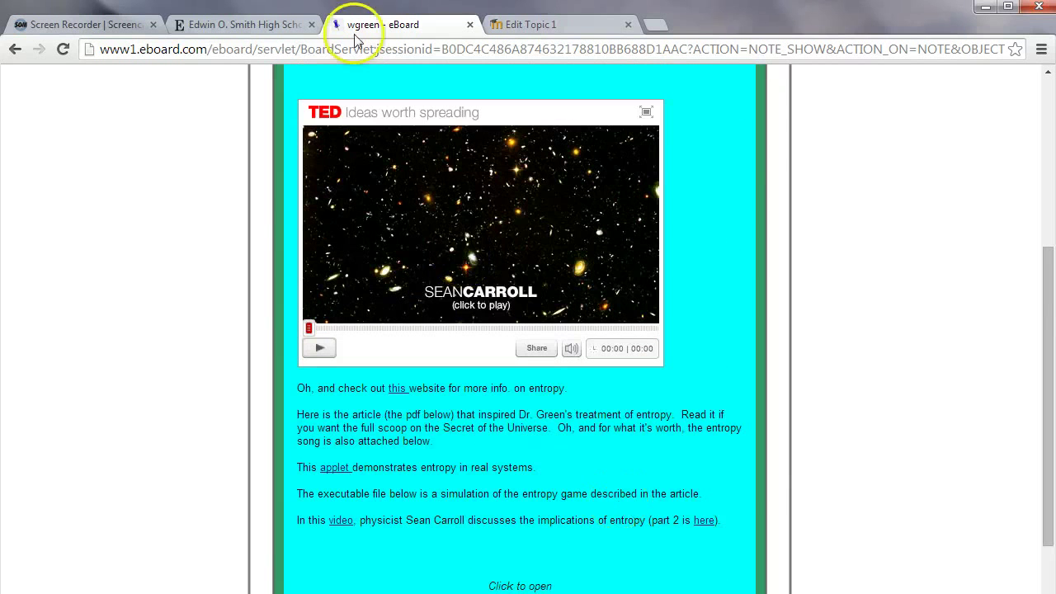
{"action": "scroll", "coordinate": [417, 294], "scroll_direction": "up", "scroll_amount": 4}
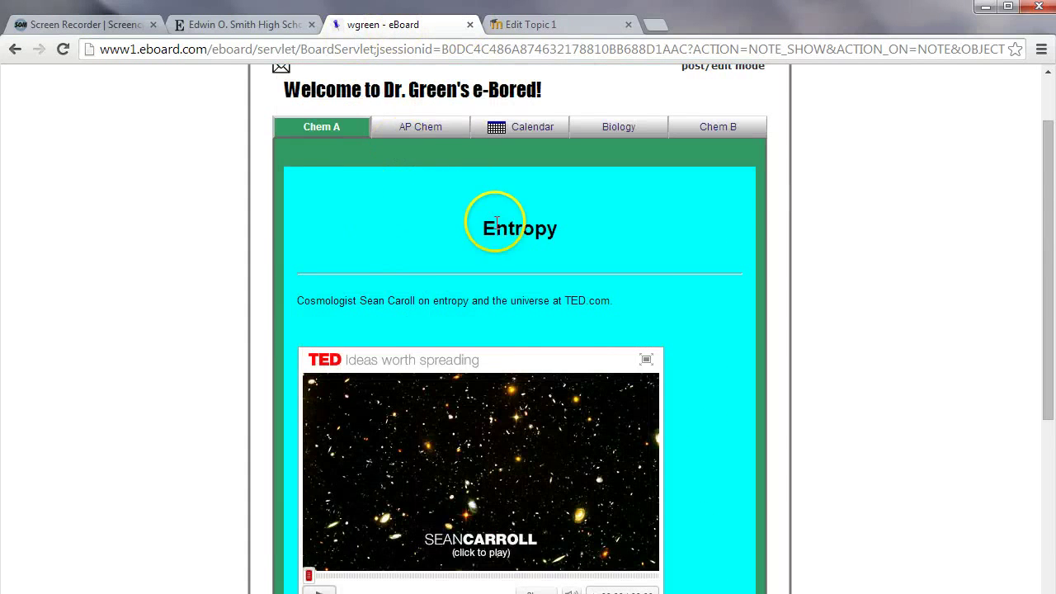
Turn off the default section name and name Topic 1 'Entropy'
{"action": "left_click", "coordinate": [552, 30]}
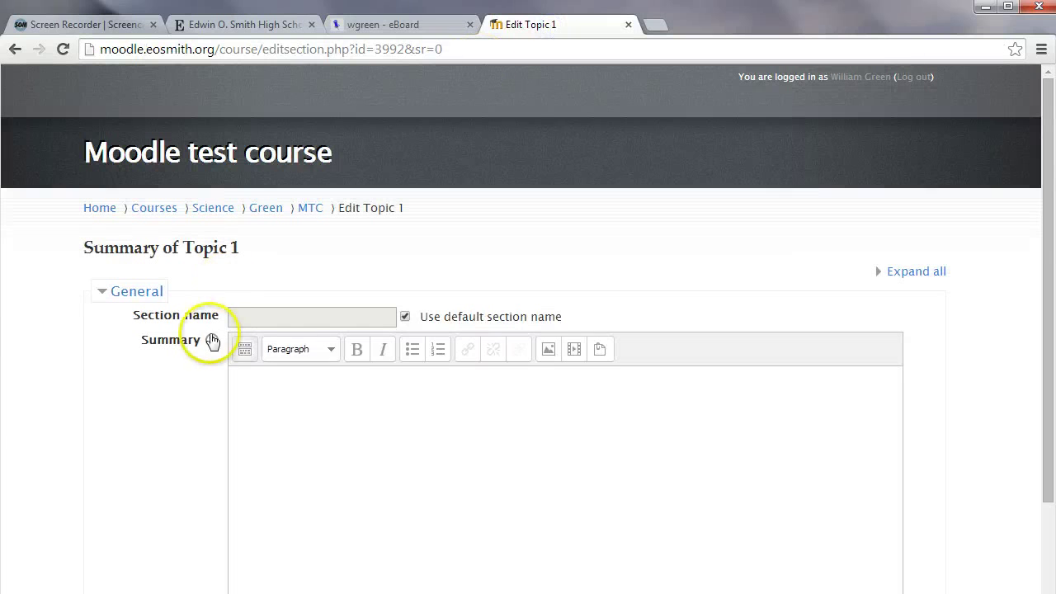
{"action": "left_click", "coordinate": [405, 317]}
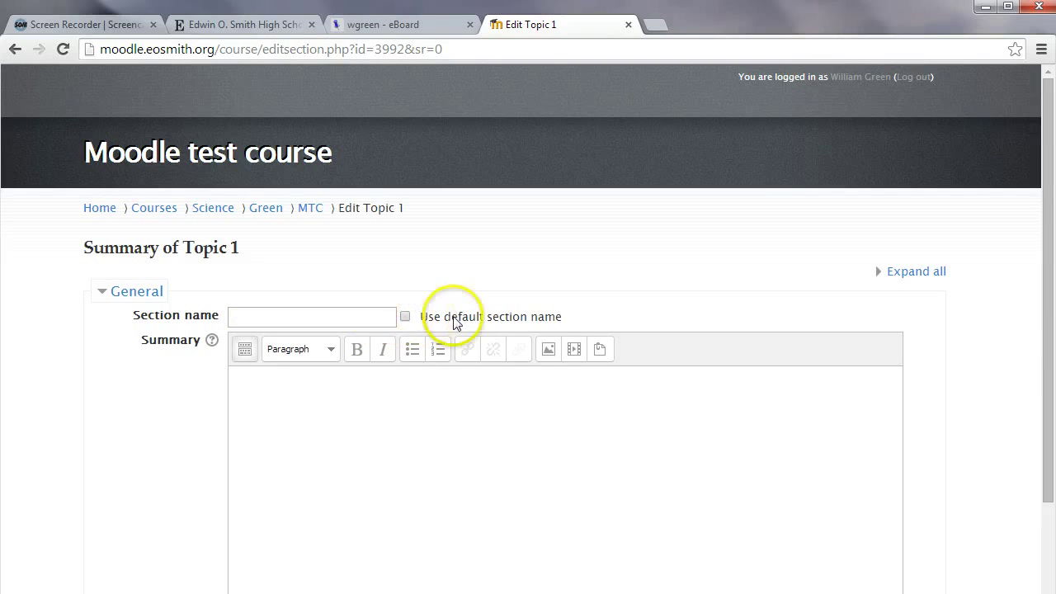
{"action": "left_click", "coordinate": [352, 318]}
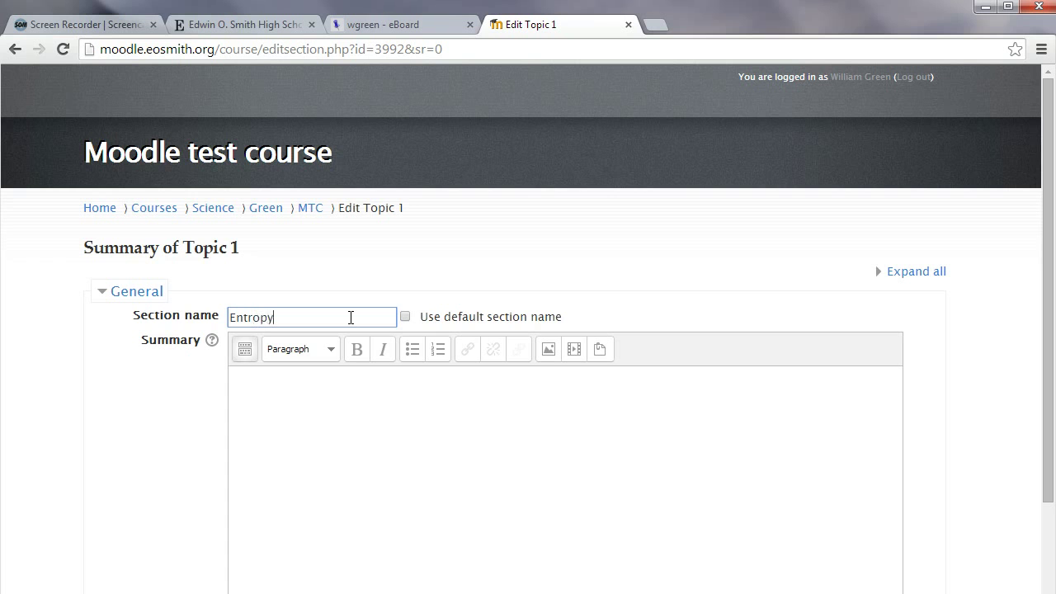
{"action": "scroll", "coordinate": [490, 273], "scroll_direction": "down", "scroll_amount": 3}
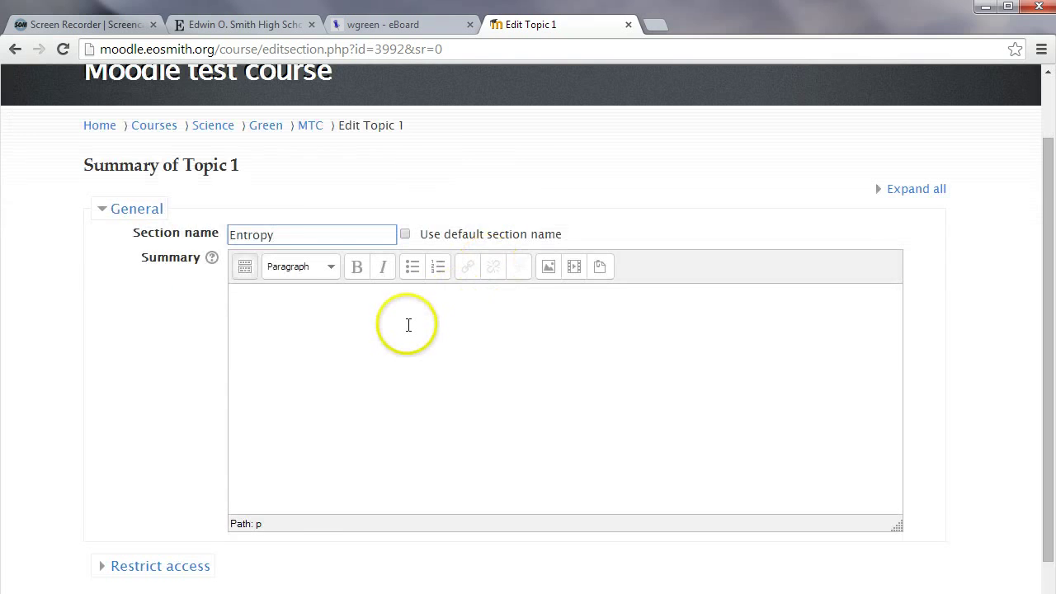
{"action": "scroll", "coordinate": [408, 323], "scroll_direction": "up", "scroll_amount": 1}
{"action": "left_click", "coordinate": [384, 295]}
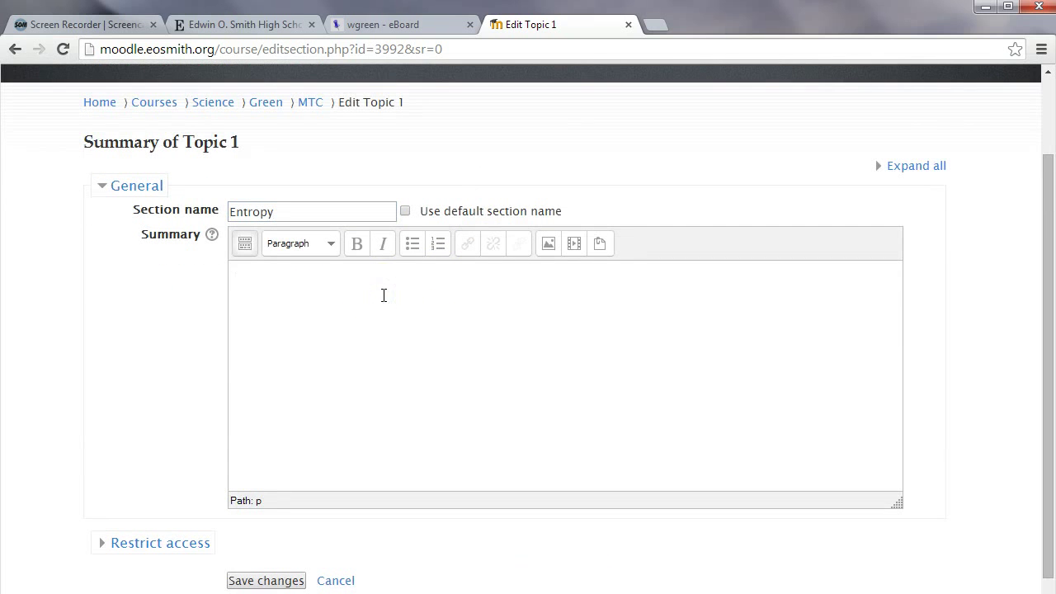
Select the Entropy note from its caption down through the Entropy_song.doc attachment
{"action": "left_click", "coordinate": [363, 25]}
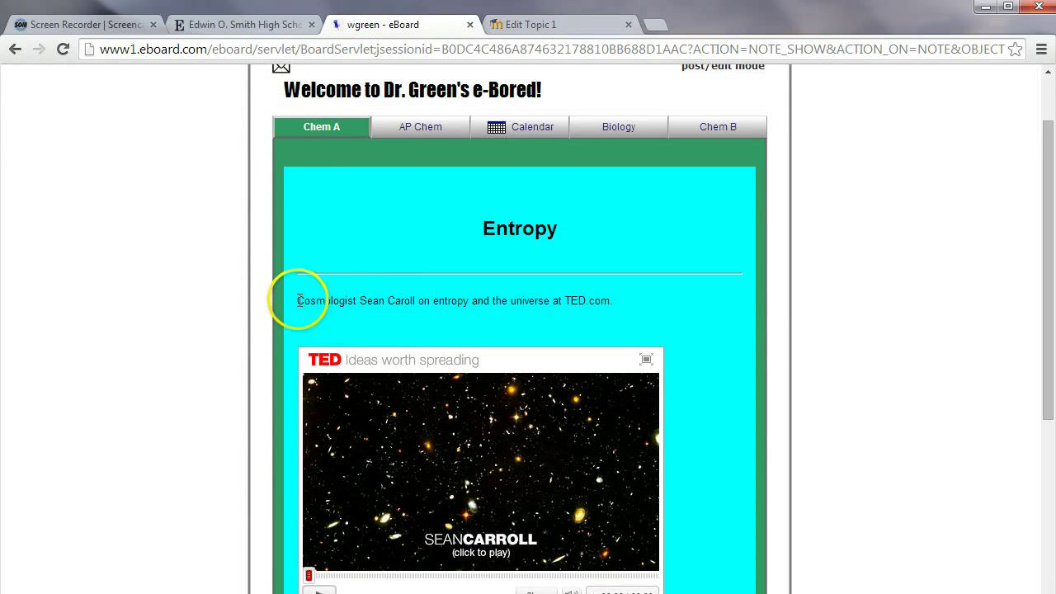
{"action": "left_click_drag", "start_coordinate": [290, 301], "coordinate": [594, 498]}
{"action": "scroll", "coordinate": [371, 464], "scroll_direction": "down", "scroll_amount": 4}
{"action": "scroll", "coordinate": [373, 466], "scroll_direction": "down", "scroll_amount": 1}
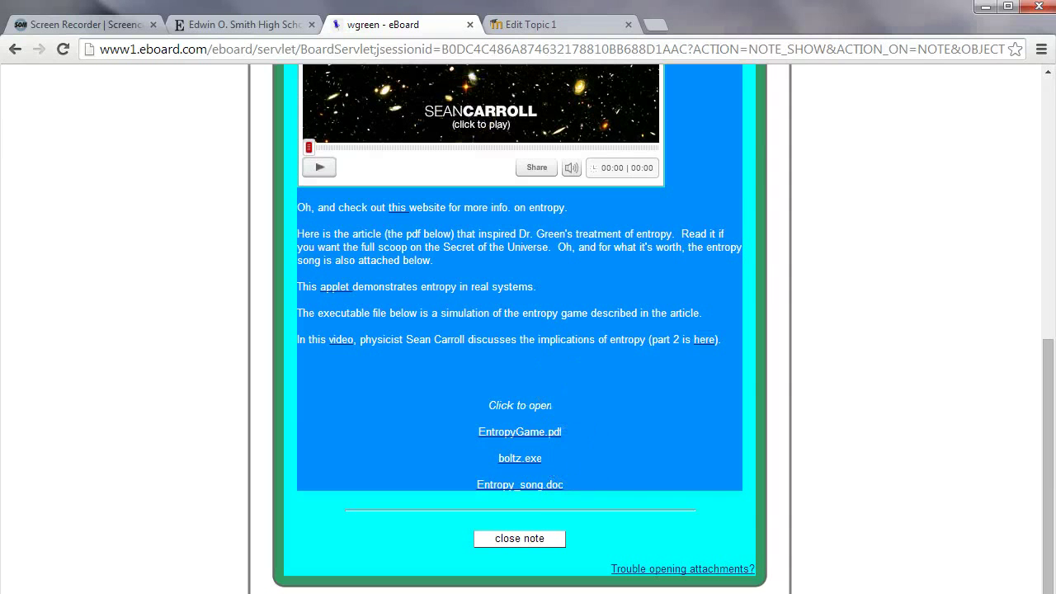
Paste the eBoard note's TED caption and paragraphs into the Topic 1 summary and save the changes
{"action": "left_click", "coordinate": [522, 26]}
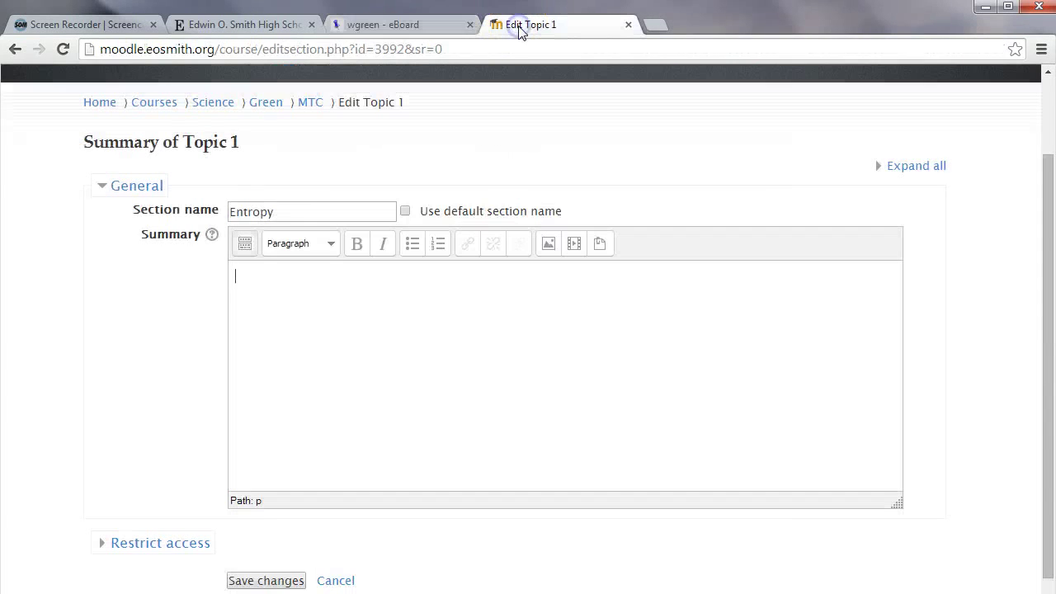
{"action": "left_click", "coordinate": [303, 272]}
{"action": "left_click", "coordinate": [251, 276]}
{"action": "key", "text": "ctrl+v"}
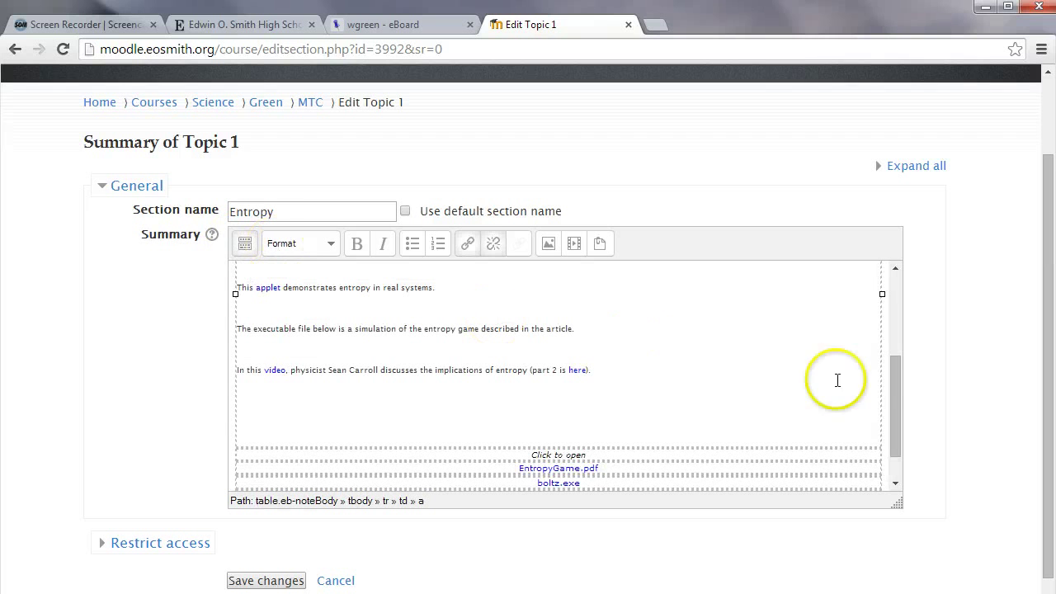
{"action": "mouse_move", "coordinate": [898, 411]}
{"action": "left_mouse_down"}
{"action": "mouse_move", "coordinate": [898, 306]}
{"action": "mouse_move", "coordinate": [903, 467]}
{"action": "mouse_move", "coordinate": [907, 272]}
{"action": "mouse_move", "coordinate": [891, 484]}
{"action": "left_mouse_up"}
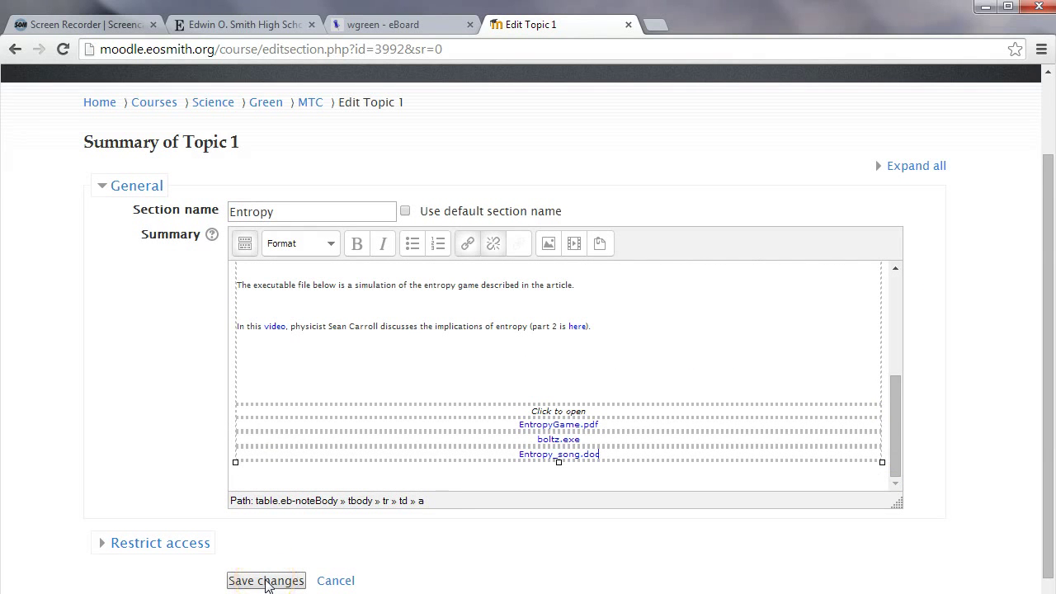
{"action": "left_click", "coordinate": [265, 583]}
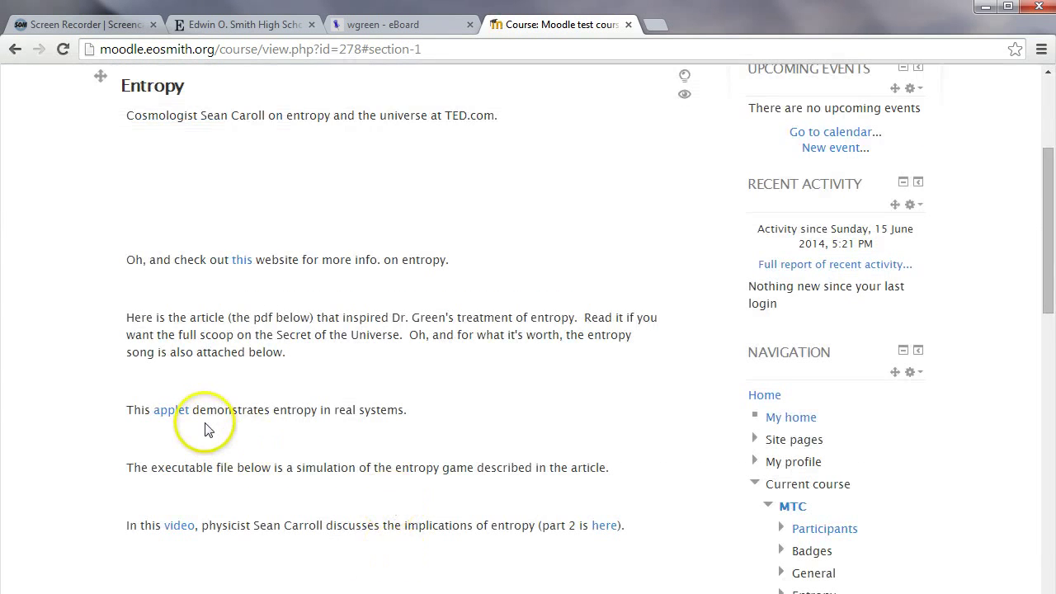
Scroll the course page and test the EntropyGame.pdf link in the Entropy section
{"action": "scroll", "coordinate": [206, 425], "scroll_direction": "up", "scroll_amount": 3}
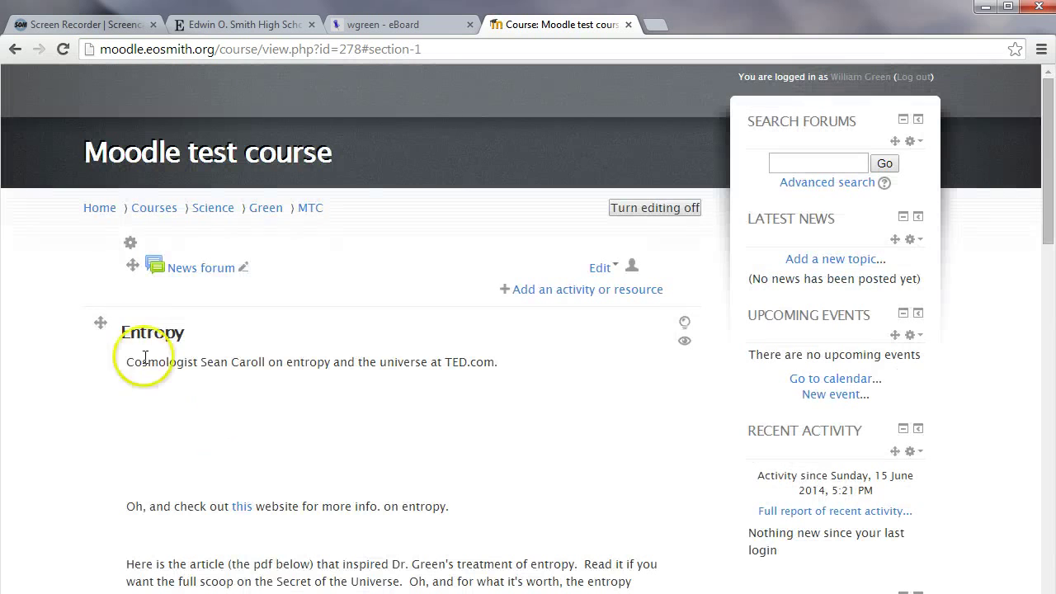
{"action": "scroll", "coordinate": [145, 386], "scroll_direction": "down", "scroll_amount": 3}
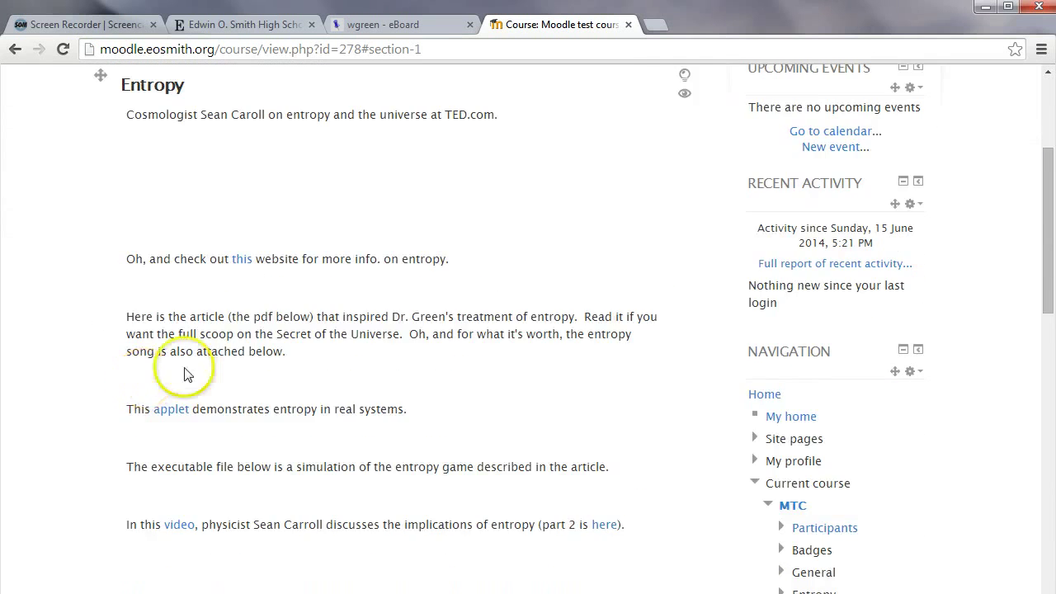
{"action": "scroll", "coordinate": [198, 379], "scroll_direction": "down", "scroll_amount": 4}
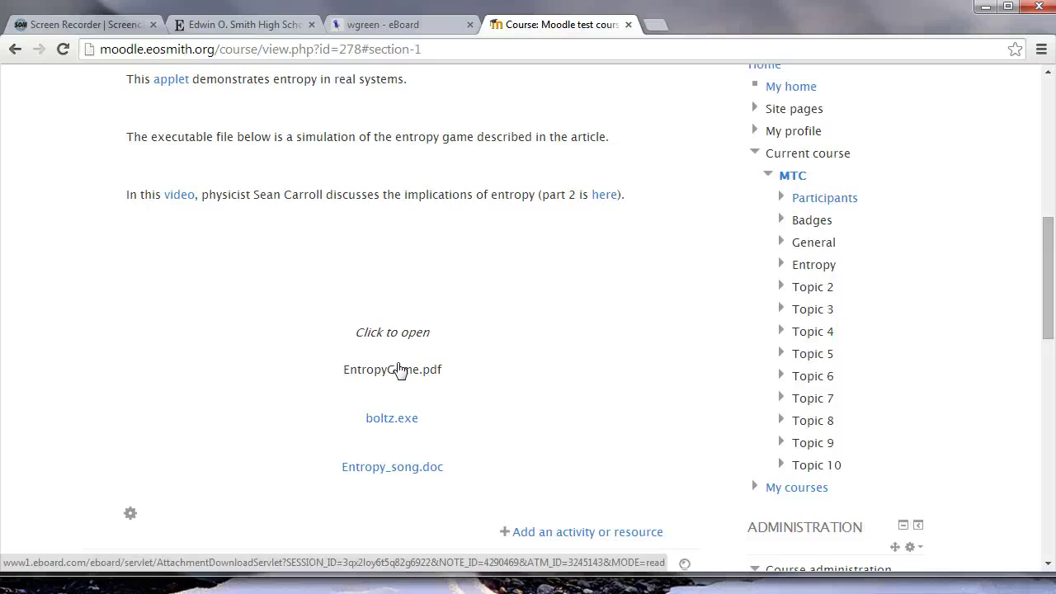
{"action": "left_click", "coordinate": [397, 370]}
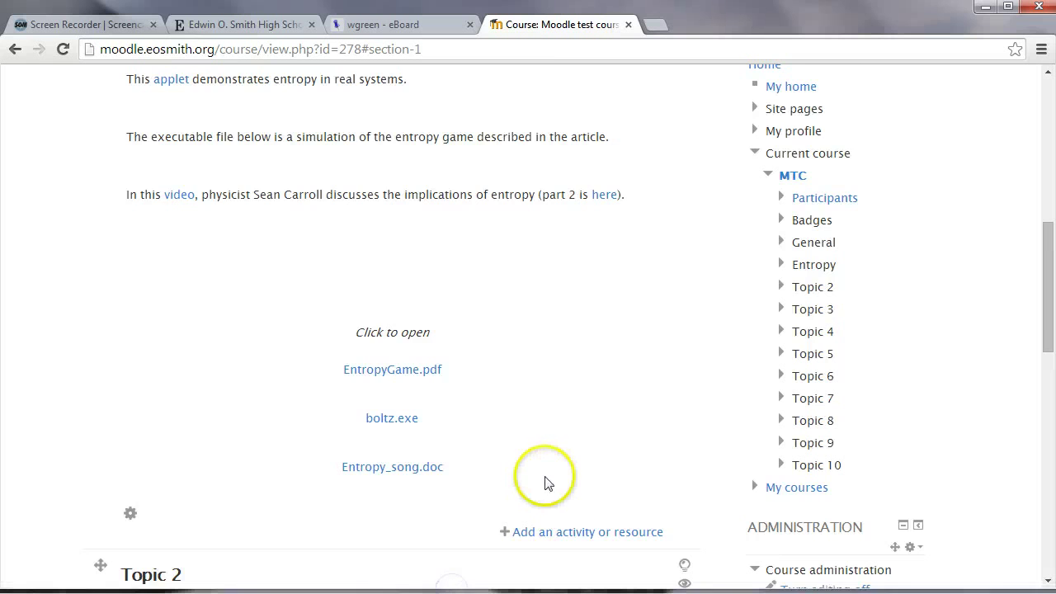
Review the Entropy section's EntropyGame.pdf, boltz.exe and Entropy_song.doc links, then go back to eBoard
{"action": "scroll", "coordinate": [544, 482], "scroll_direction": "up", "scroll_amount": 3}
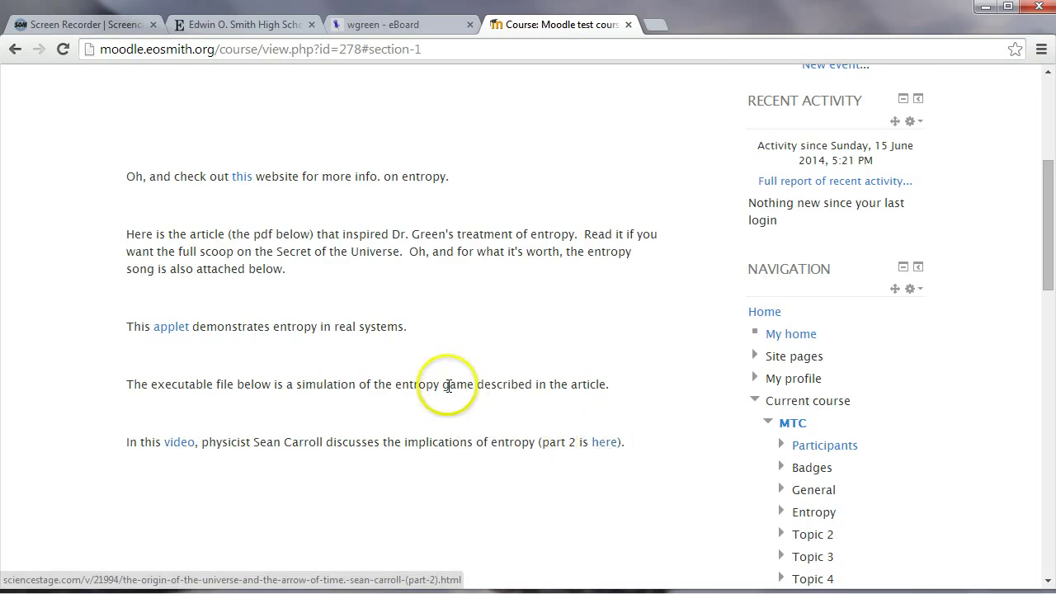
{"action": "scroll", "coordinate": [330, 322], "scroll_direction": "up", "scroll_amount": 2}
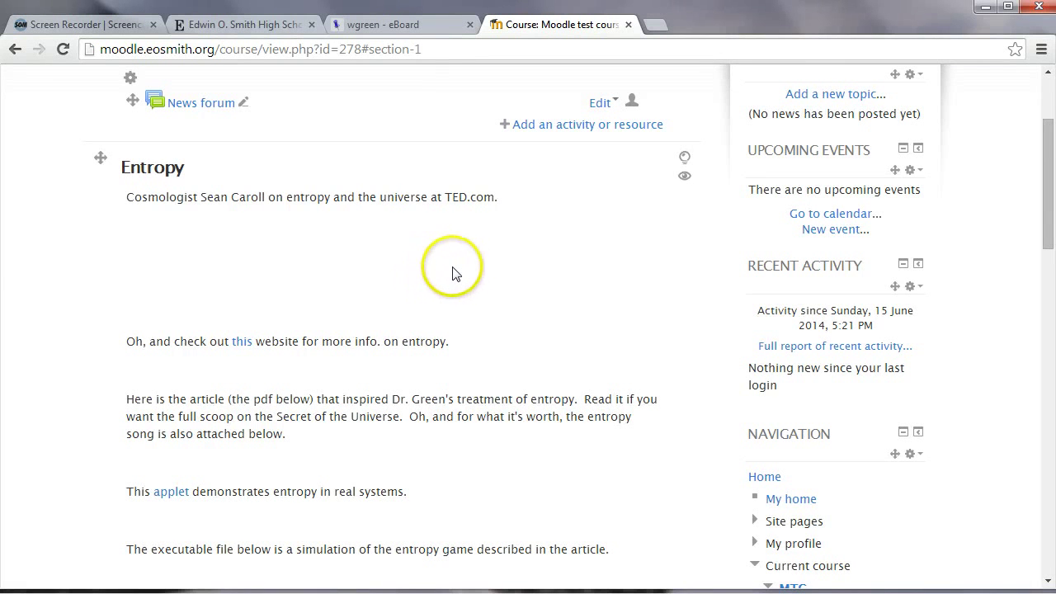
{"action": "scroll", "coordinate": [454, 272], "scroll_direction": "down", "scroll_amount": 5}
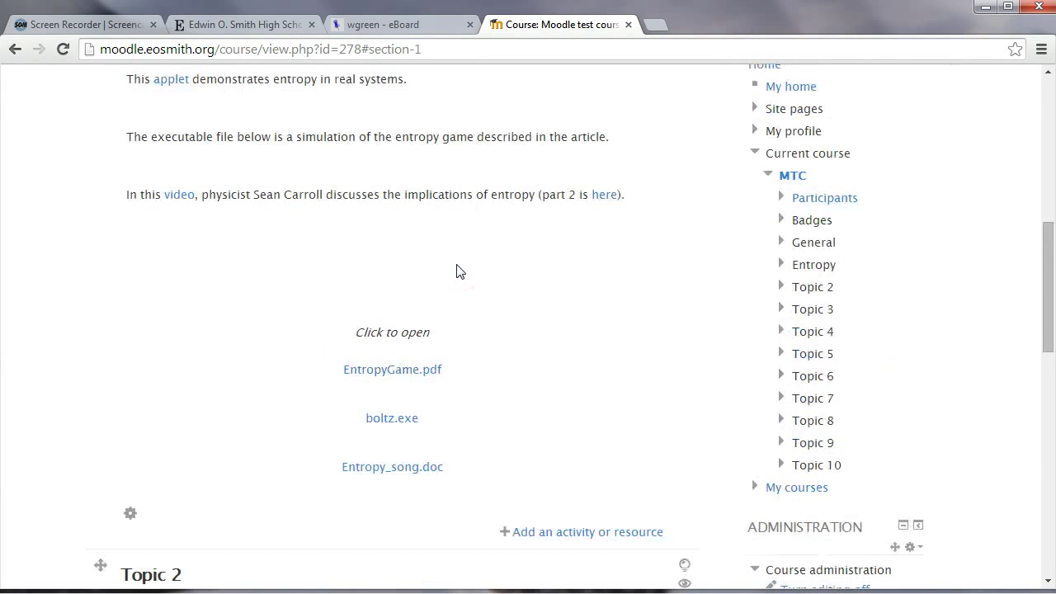
{"action": "scroll", "coordinate": [302, 295], "scroll_direction": "up", "scroll_amount": 2}
{"action": "scroll", "coordinate": [354, 261], "scroll_direction": "up", "scroll_amount": 2}
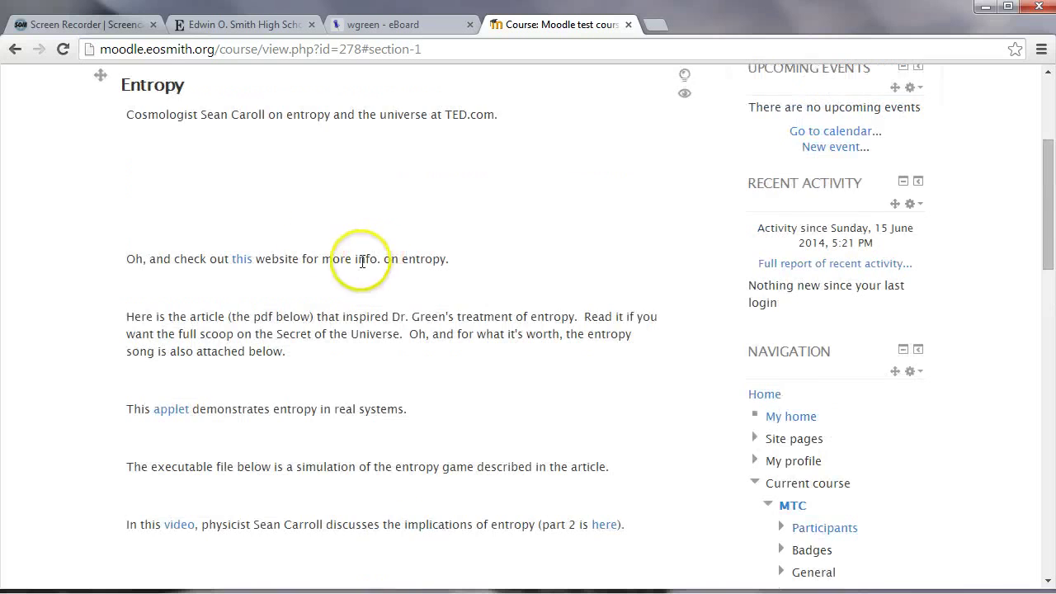
{"action": "scroll", "coordinate": [262, 188], "scroll_direction": "up", "scroll_amount": 1}
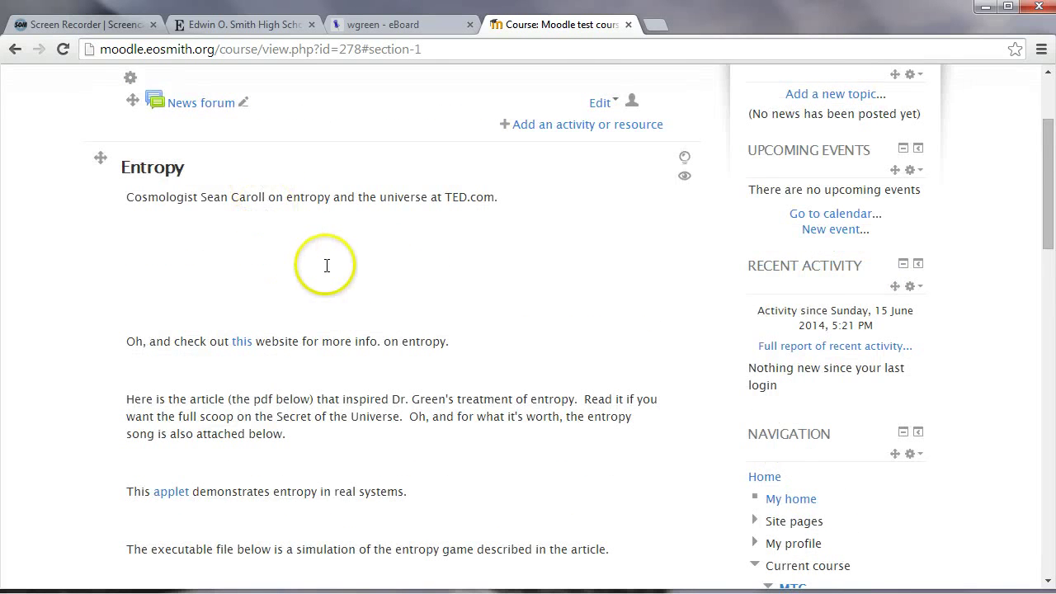
{"action": "scroll", "coordinate": [321, 273], "scroll_direction": "down", "scroll_amount": 1}
{"action": "scroll", "coordinate": [281, 355], "scroll_direction": "down", "scroll_amount": 1}
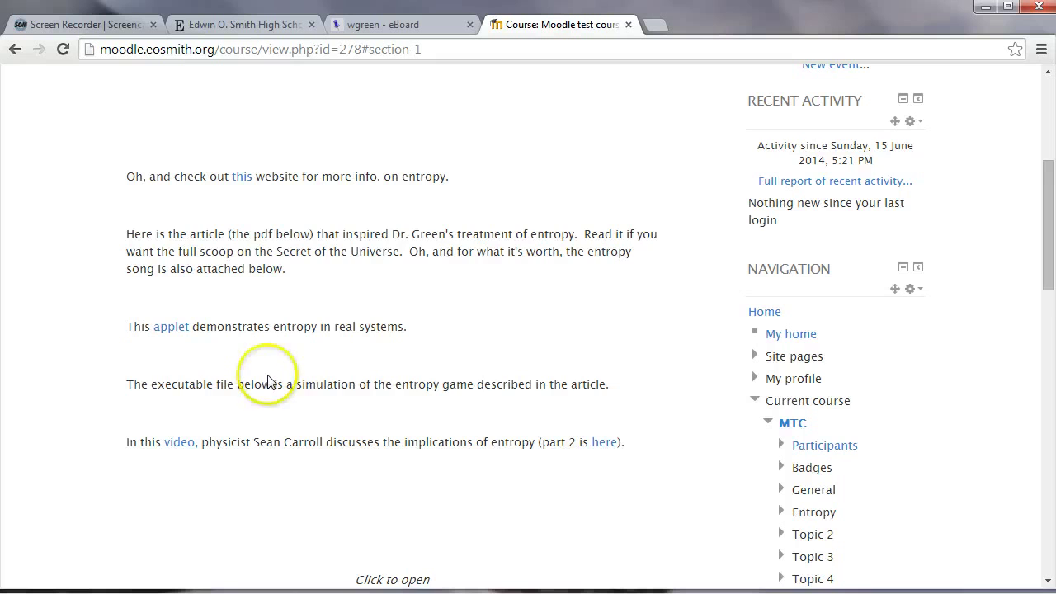
{"action": "scroll", "coordinate": [259, 380], "scroll_direction": "down", "scroll_amount": 1}
{"action": "scroll", "coordinate": [266, 377], "scroll_direction": "up", "scroll_amount": 5}
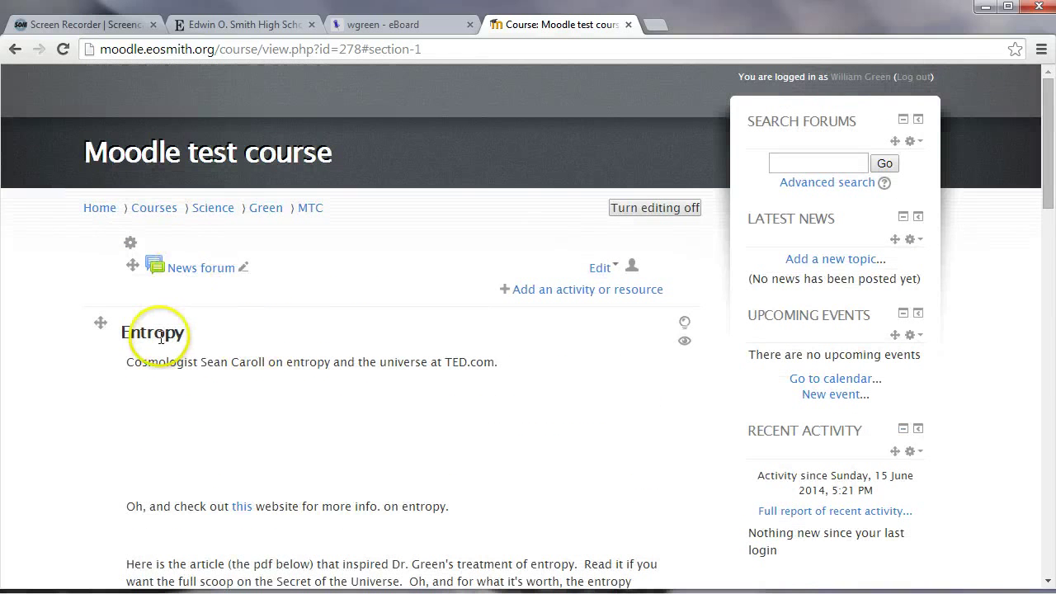
{"action": "scroll", "coordinate": [161, 338], "scroll_direction": "down", "scroll_amount": 10}
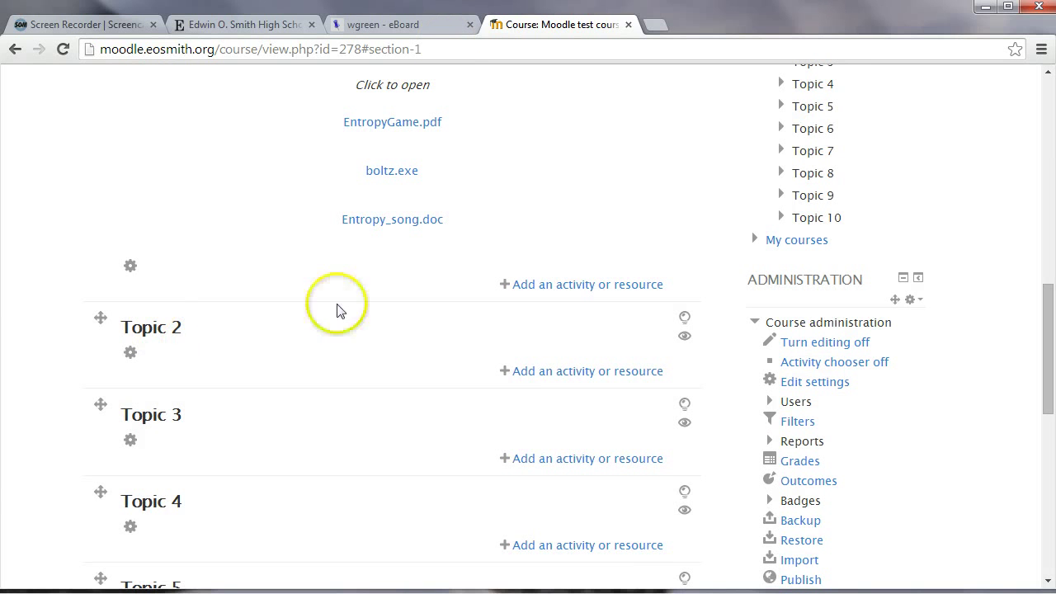
{"action": "left_click", "coordinate": [387, 24]}
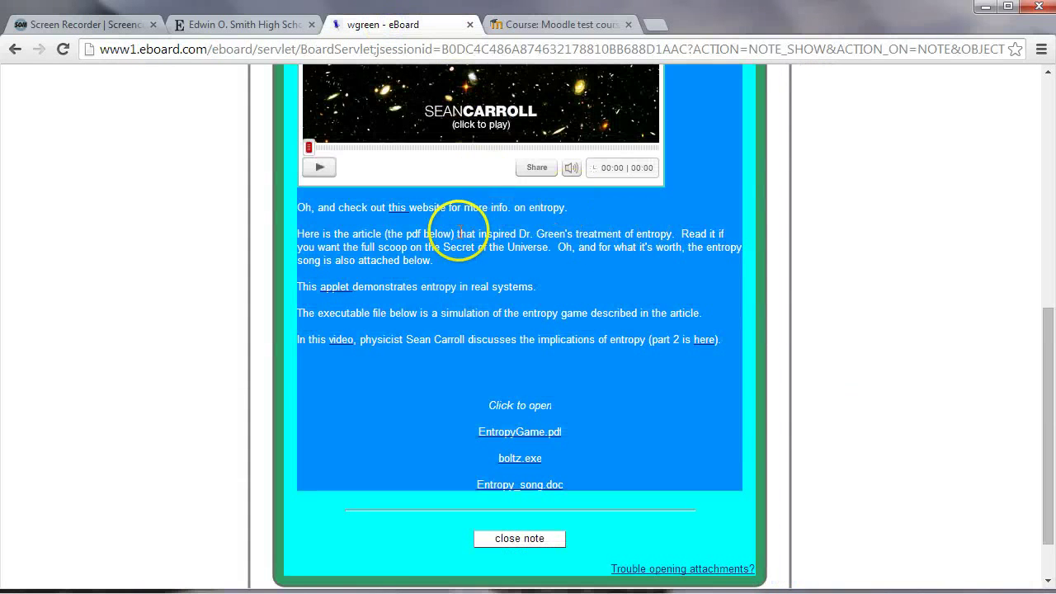
From the board's main page, open the Extra Help Links and Sign Up note, then check the Moodle course
{"action": "scroll", "coordinate": [448, 224], "scroll_direction": "up", "scroll_amount": 4}
{"action": "left_click", "coordinate": [16, 51]}
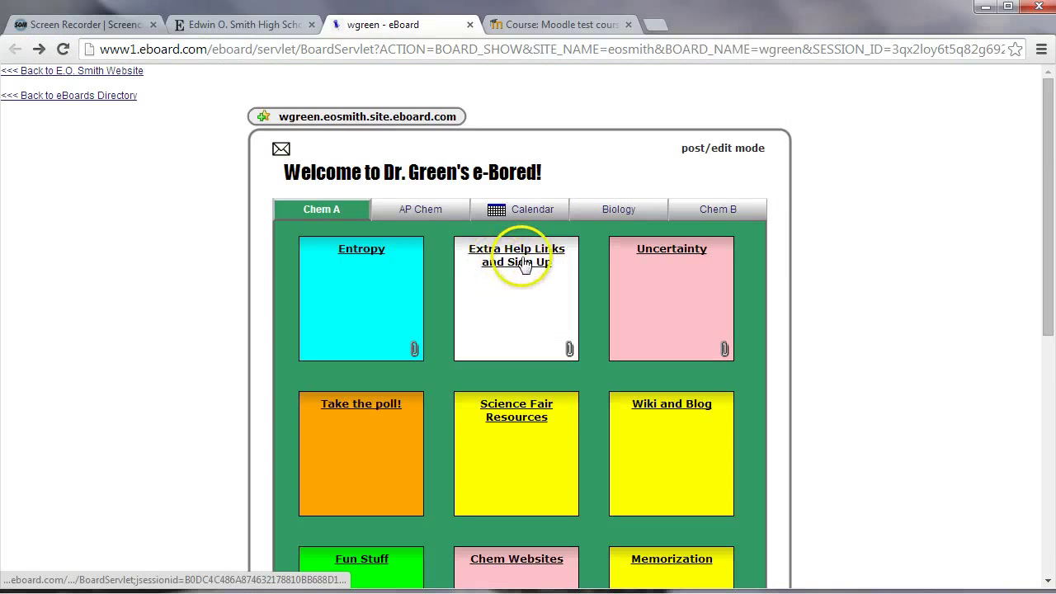
{"action": "left_click", "coordinate": [522, 262]}
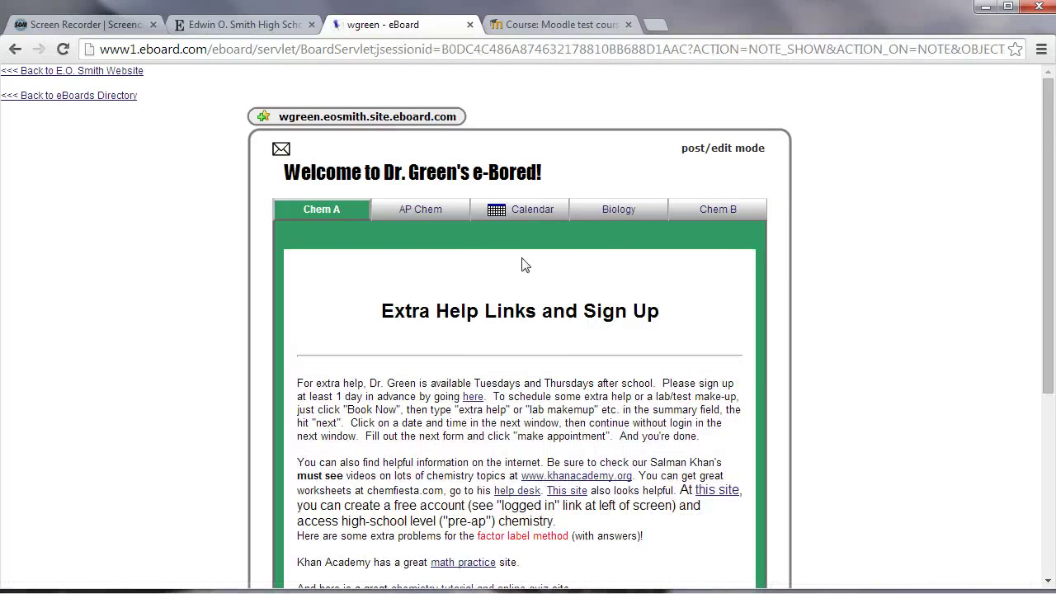
{"action": "scroll", "coordinate": [533, 256], "scroll_direction": "down", "scroll_amount": 1}
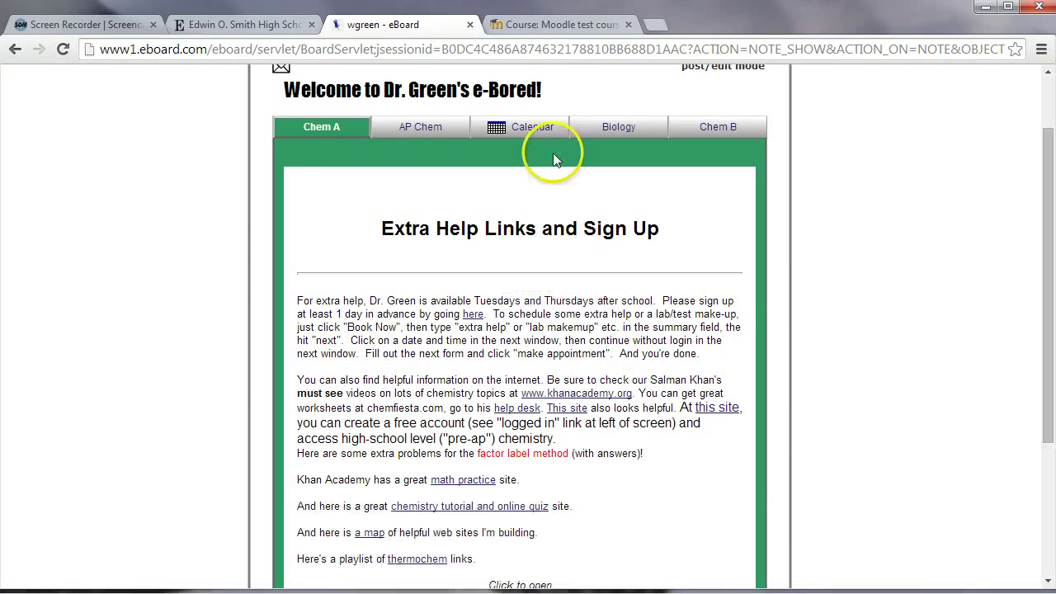
{"action": "left_click", "coordinate": [555, 24]}
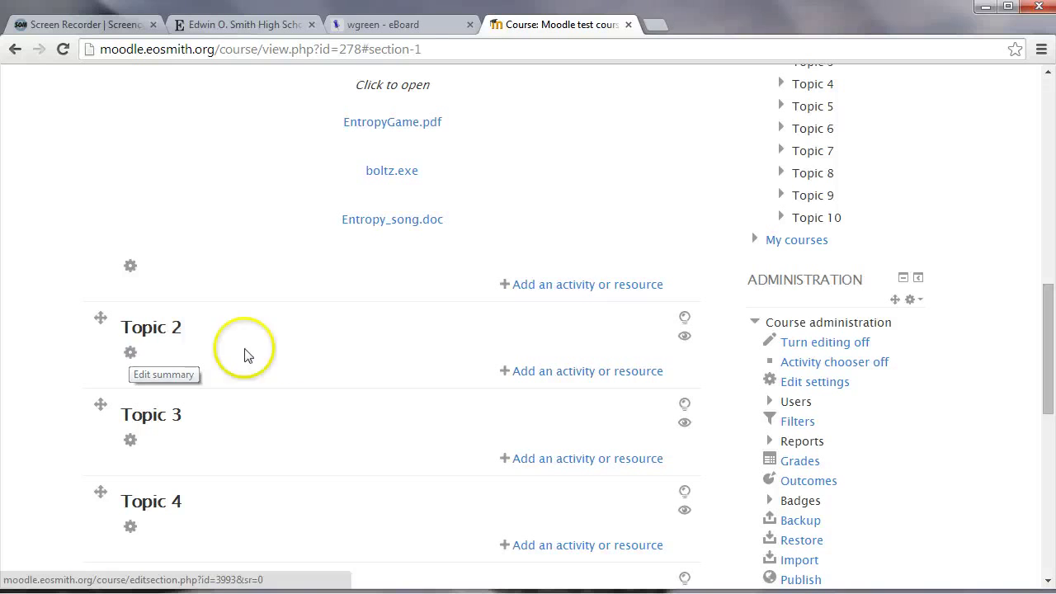
Back in eBoard, open the Entropy note from the main board and scroll to its attachments
{"action": "left_click", "coordinate": [410, 30]}
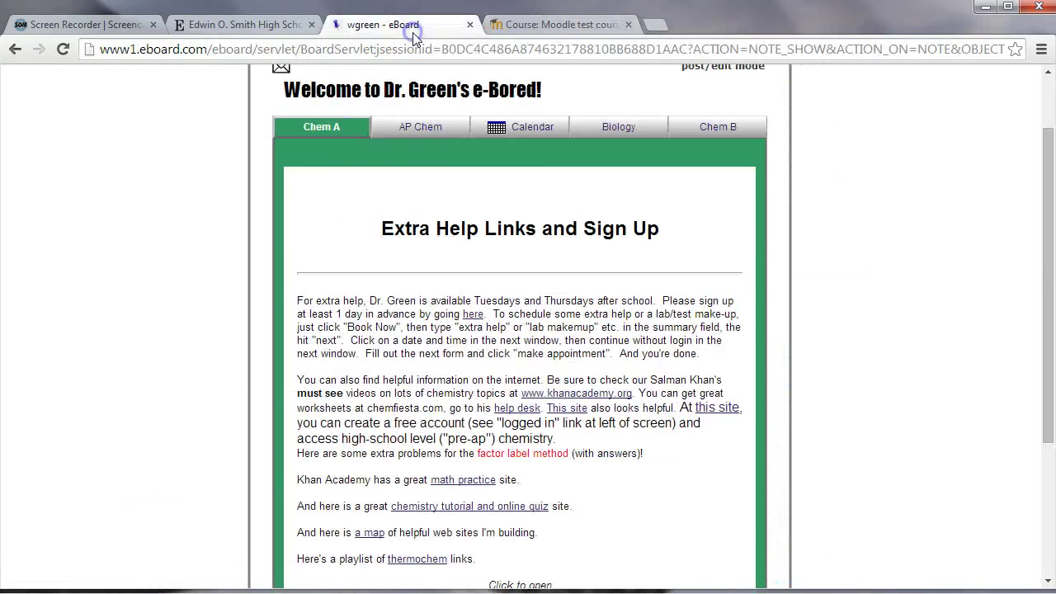
{"action": "scroll", "coordinate": [528, 355], "scroll_direction": "down", "scroll_amount": 3}
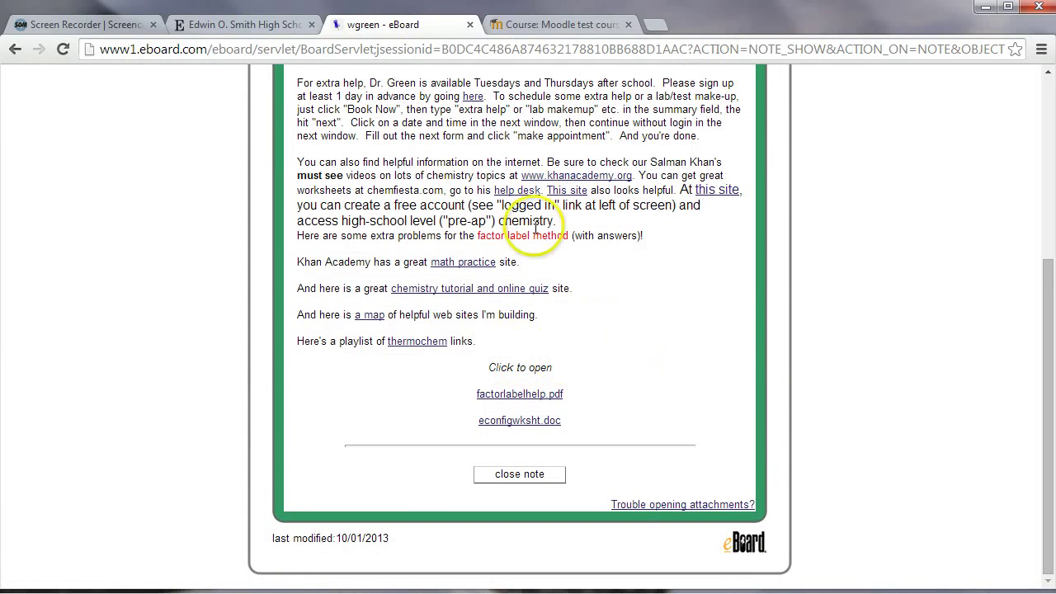
{"action": "left_click", "coordinate": [14, 48]}
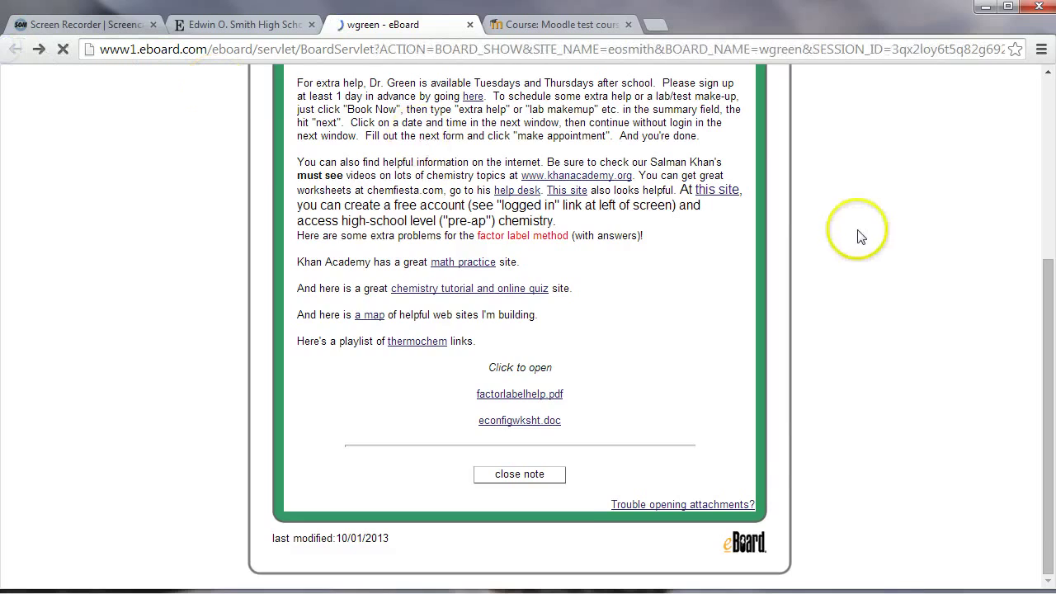
{"action": "left_click", "coordinate": [361, 251]}
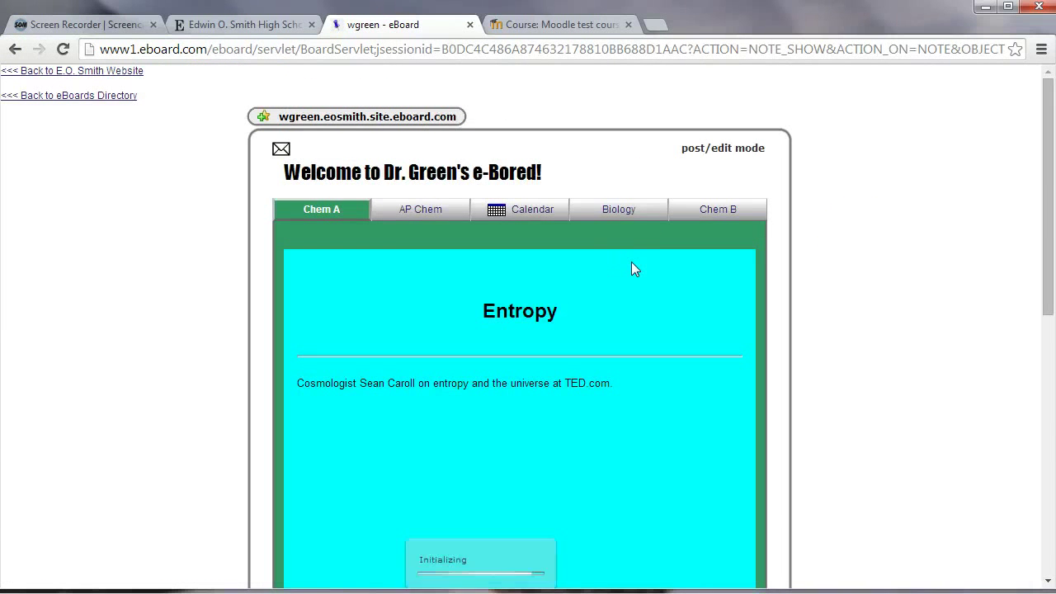
{"action": "scroll", "coordinate": [676, 272], "scroll_direction": "down", "scroll_amount": 7}
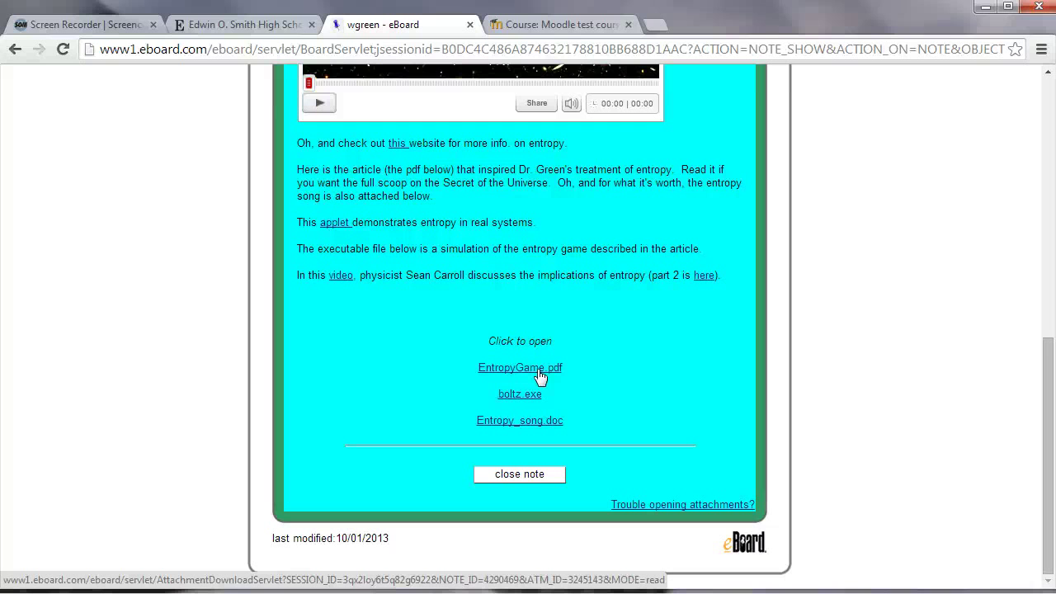
Use 'Save link as...' on the EntropyGame.pdf attachment to bring up its Save As dialog
{"action": "left_click", "coordinate": [529, 375]}
{"action": "right_click", "coordinate": [528, 374]}
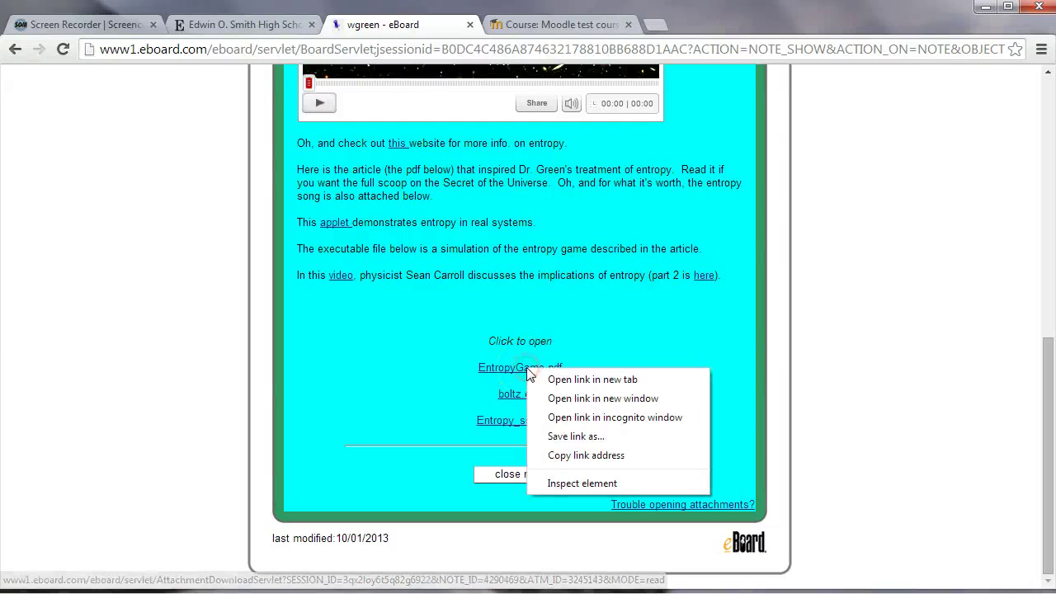
{"action": "left_click", "coordinate": [555, 436]}
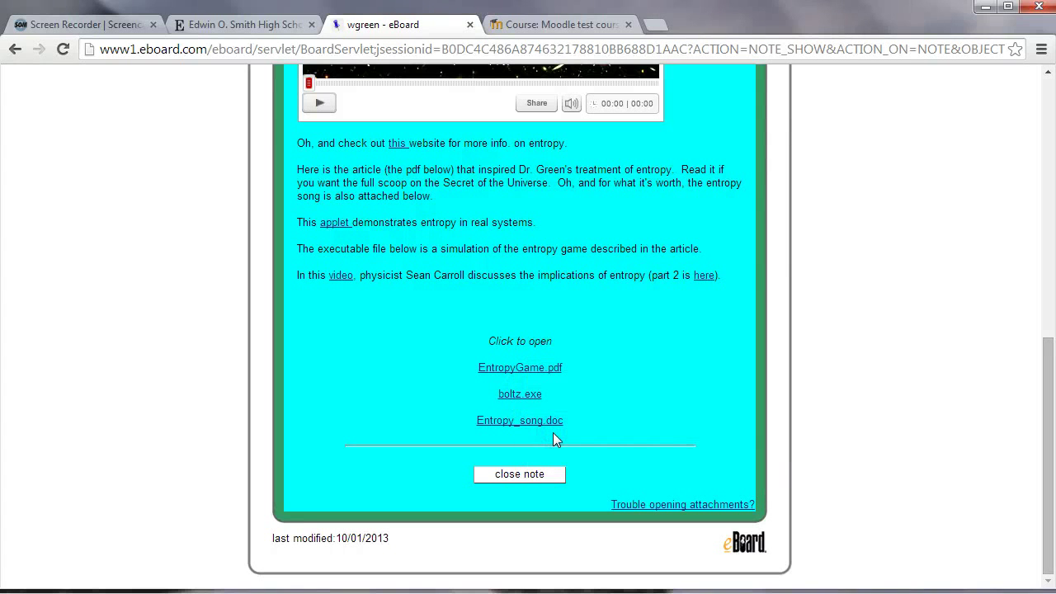
{"action": "left_click", "coordinate": [545, 417]}
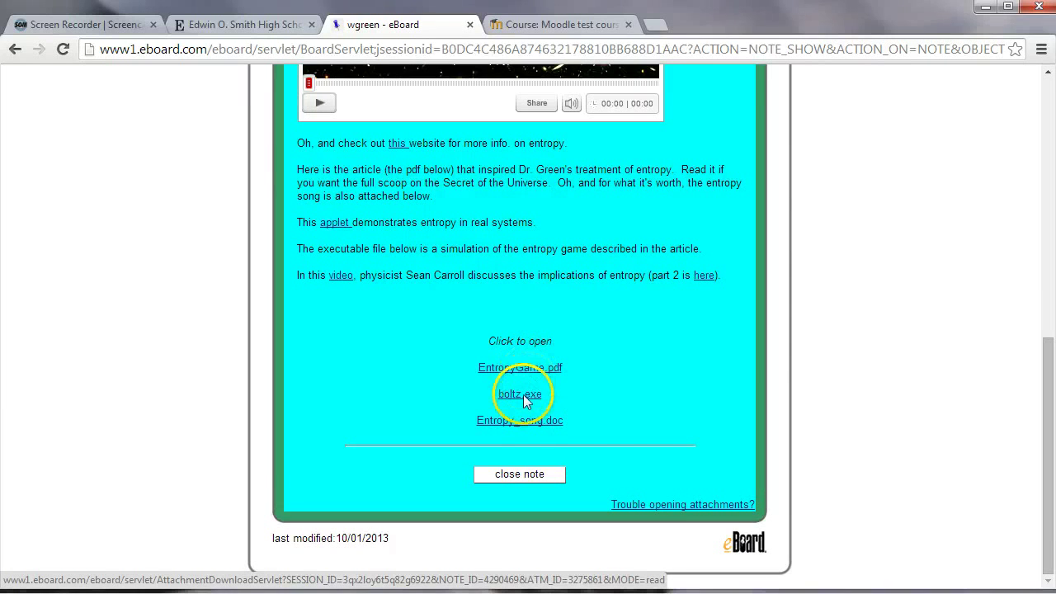
{"action": "left_click", "coordinate": [523, 397]}
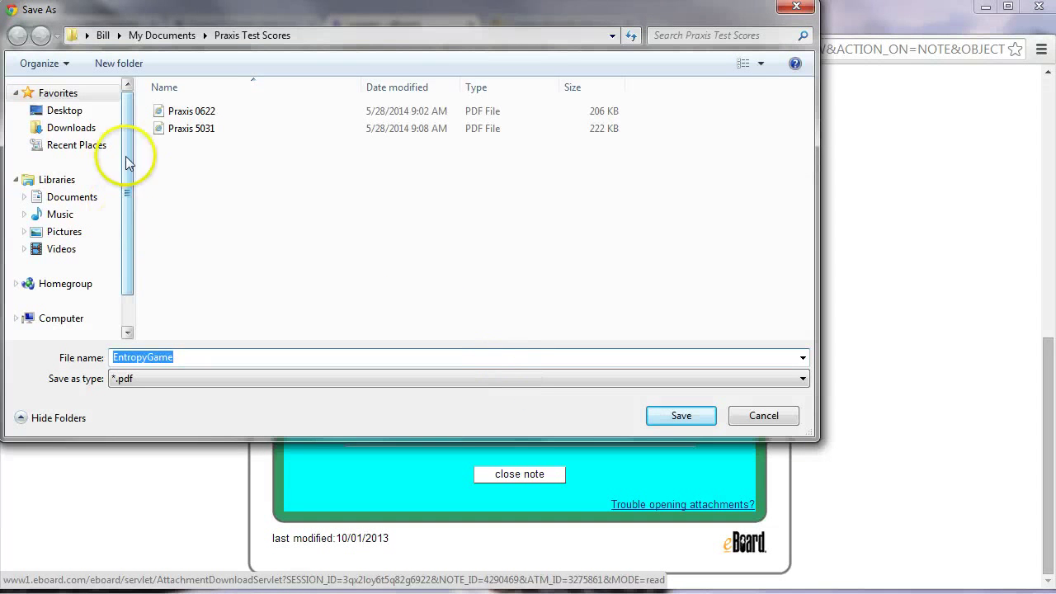
Create an eboard folder in Downloads and save EntropyGame.pdf (209 KB) into it
{"action": "left_click", "coordinate": [71, 131]}
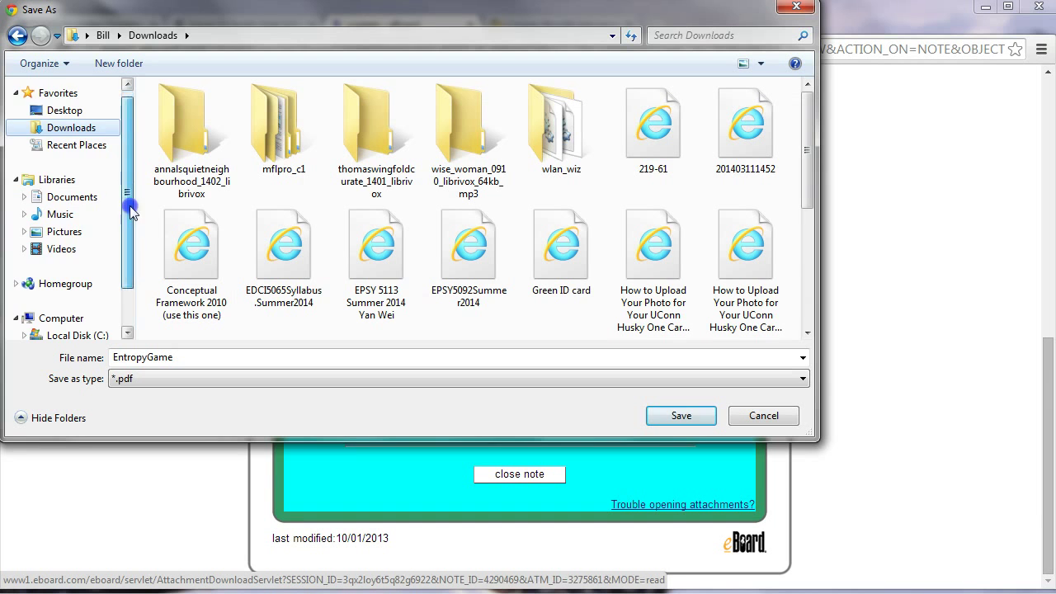
{"action": "left_click_drag", "start_coordinate": [130, 206], "coordinate": [129, 237]}
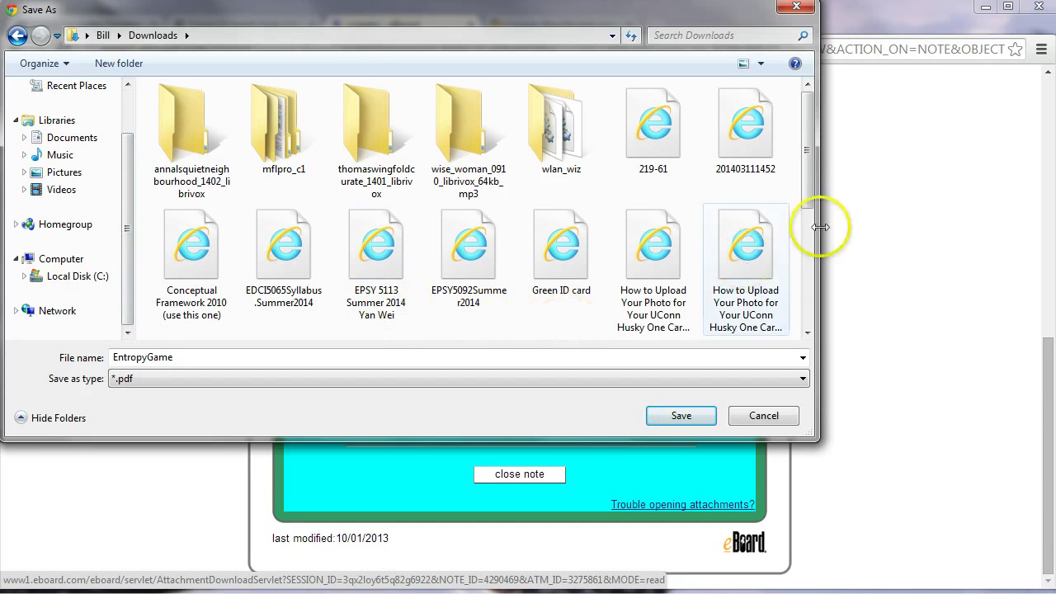
{"action": "left_click_drag", "start_coordinate": [812, 177], "coordinate": [784, 340]}
{"action": "left_click", "coordinate": [448, 269]}
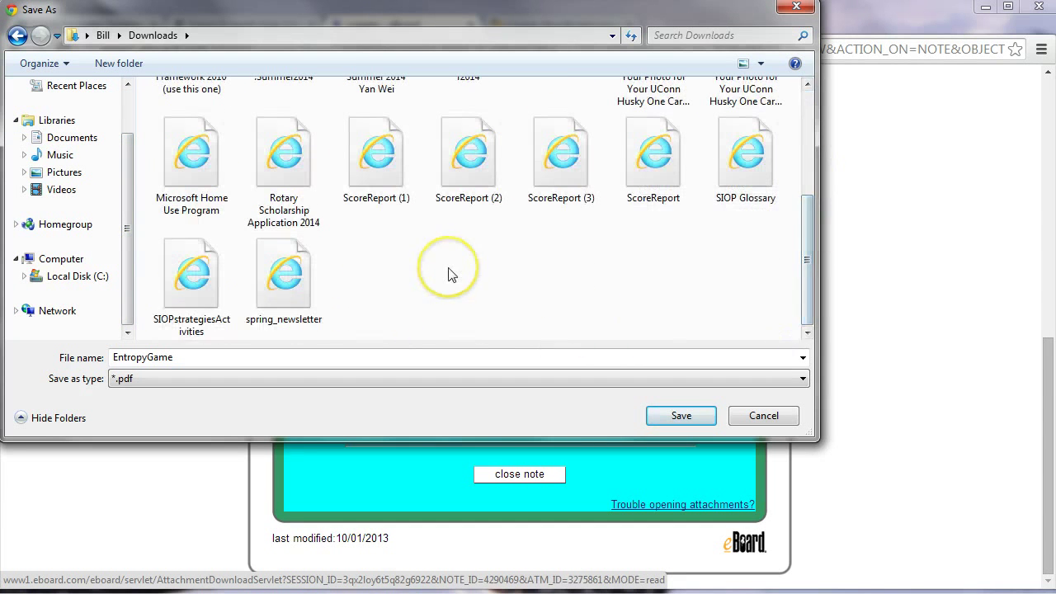
{"action": "left_click", "coordinate": [128, 64]}
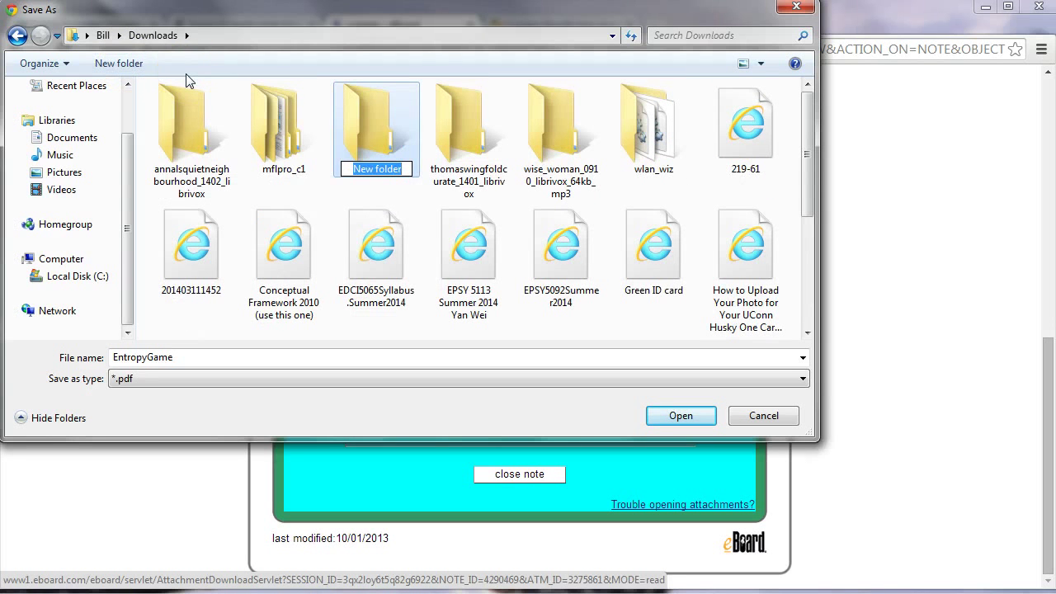
{"action": "type", "text": "eboard"}
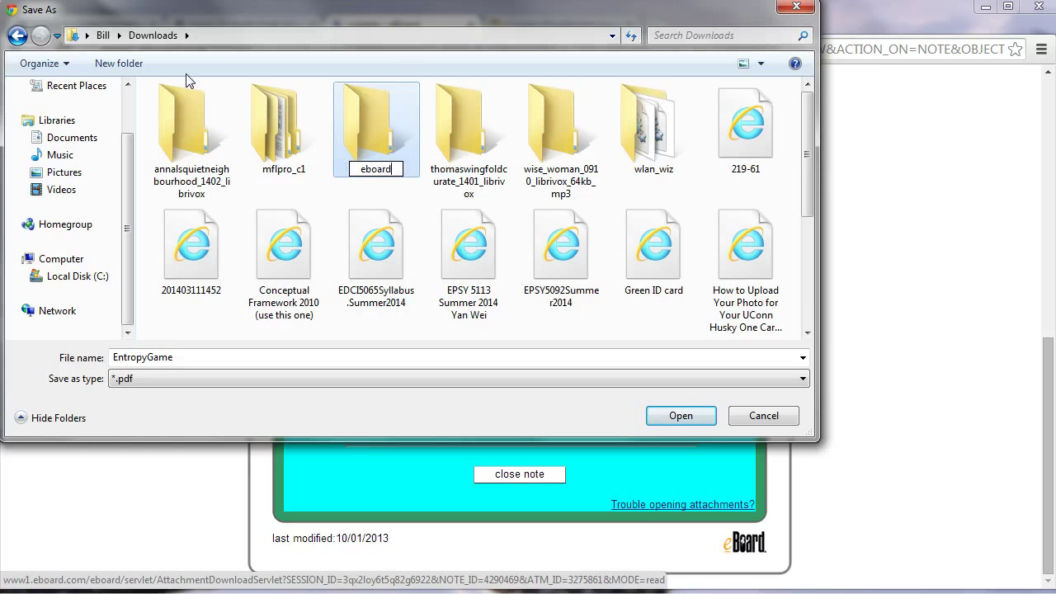
{"action": "left_click", "coordinate": [337, 94]}
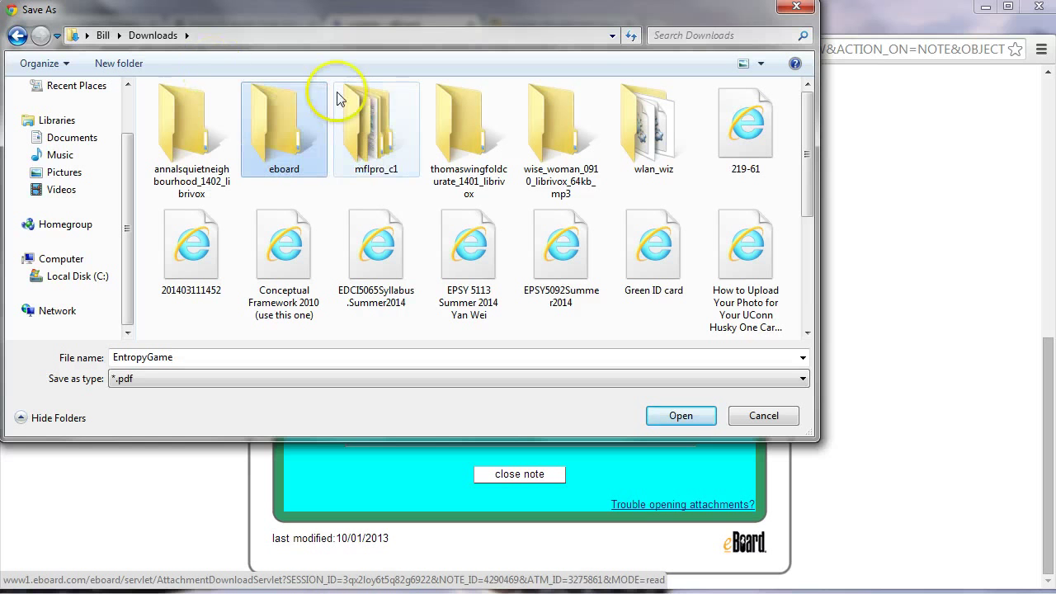
{"action": "double_click", "coordinate": [312, 133]}
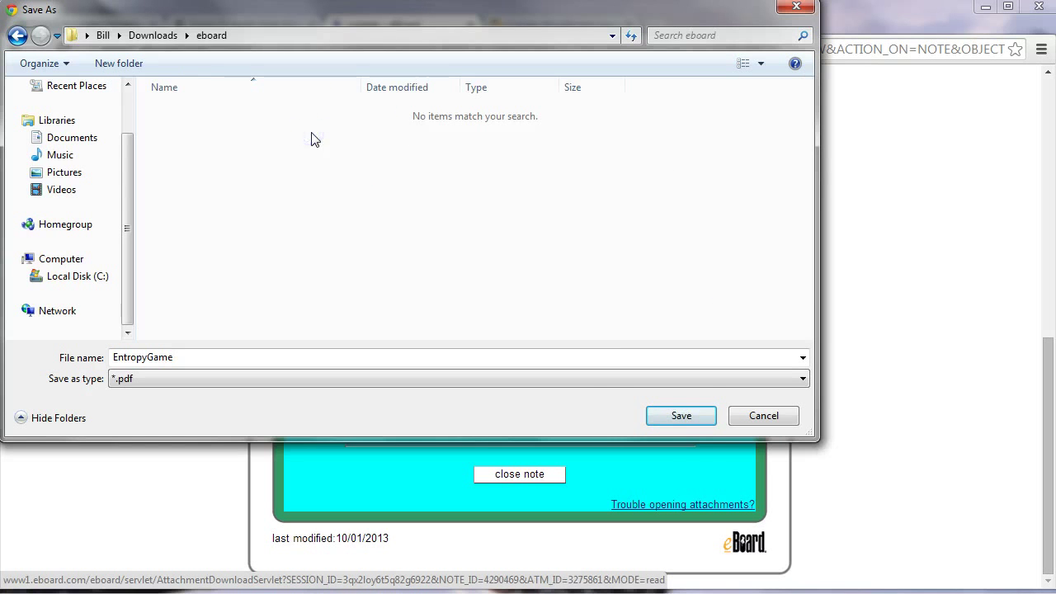
{"action": "left_click", "coordinate": [690, 419]}
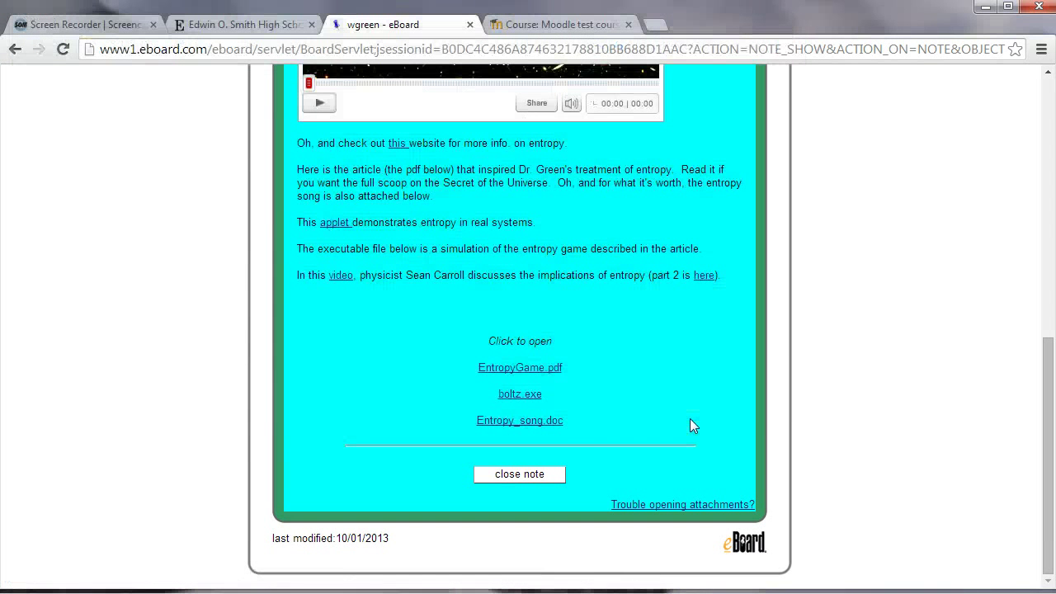
{"action": "left_click", "coordinate": [528, 396]}
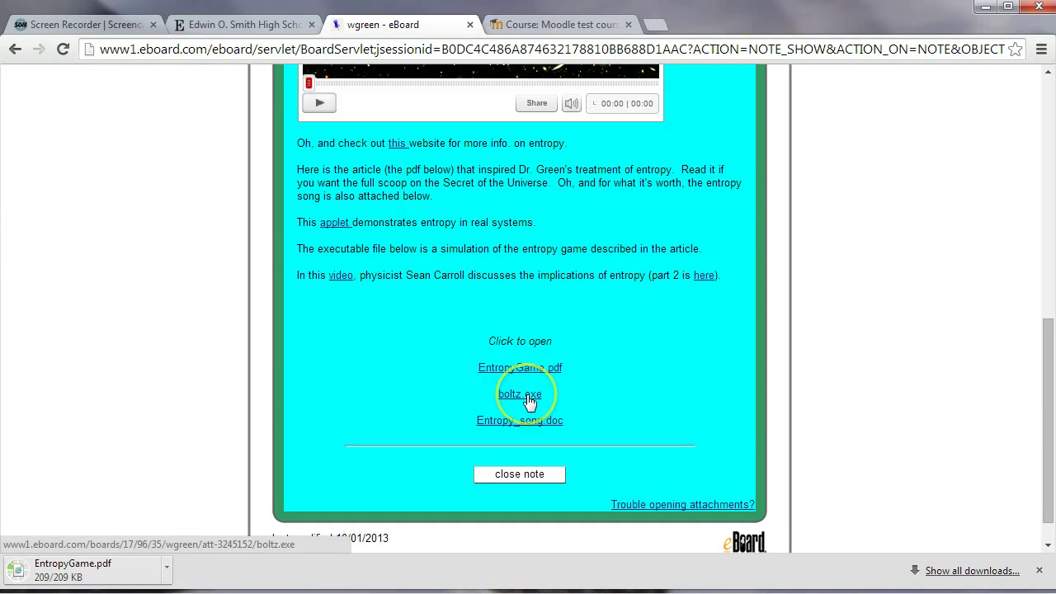
Save the boltz.exe and Entropy_song.doc attachments into Downloads\eboard
{"action": "right_click", "coordinate": [528, 399]}
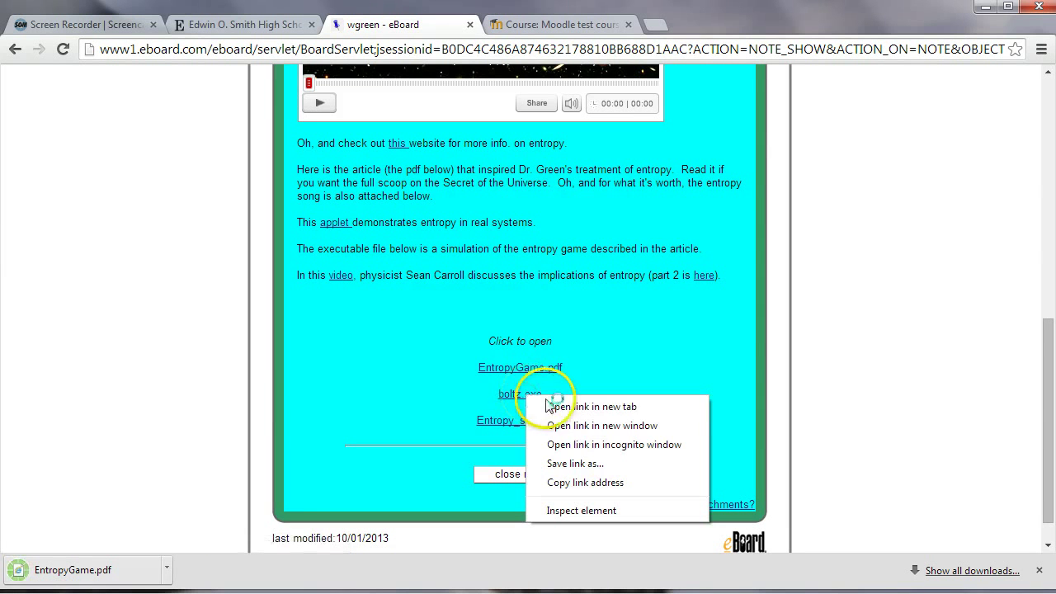
{"action": "left_click", "coordinate": [560, 461]}
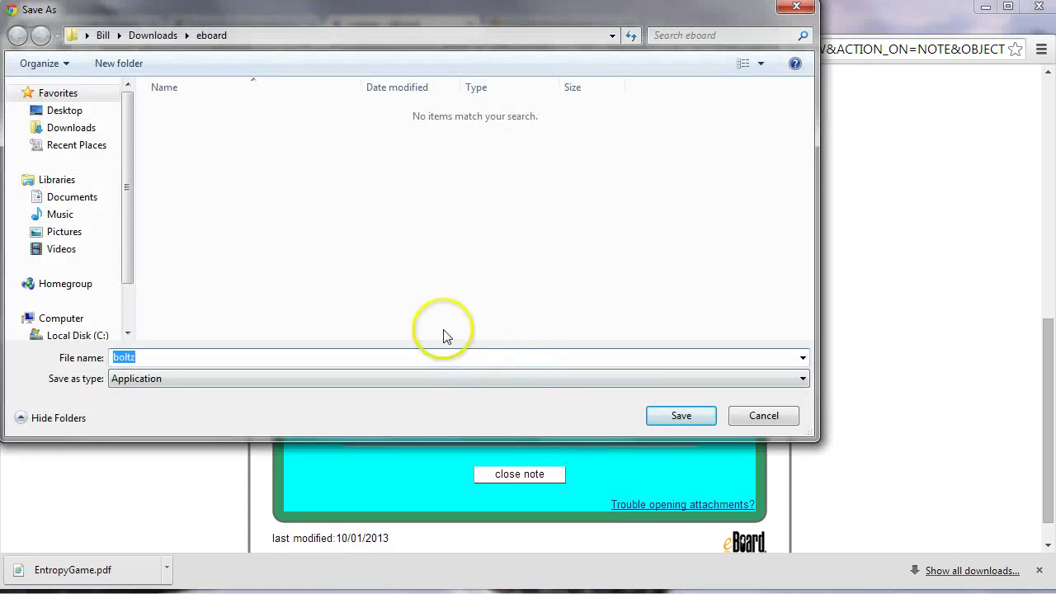
{"action": "left_click", "coordinate": [695, 418]}
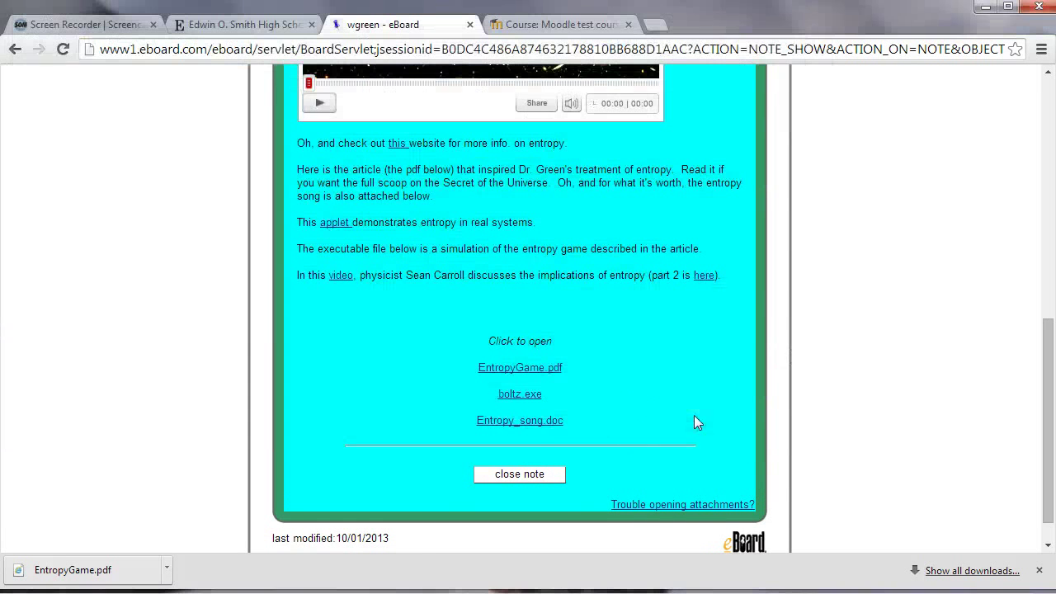
{"action": "right_click", "coordinate": [544, 423]}
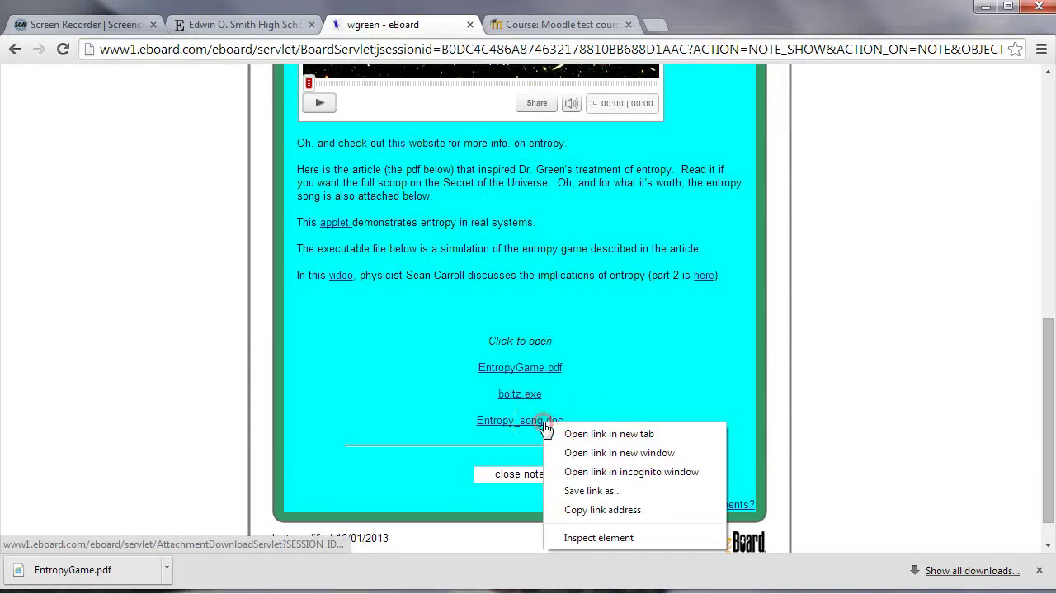
{"action": "left_click", "coordinate": [587, 491]}
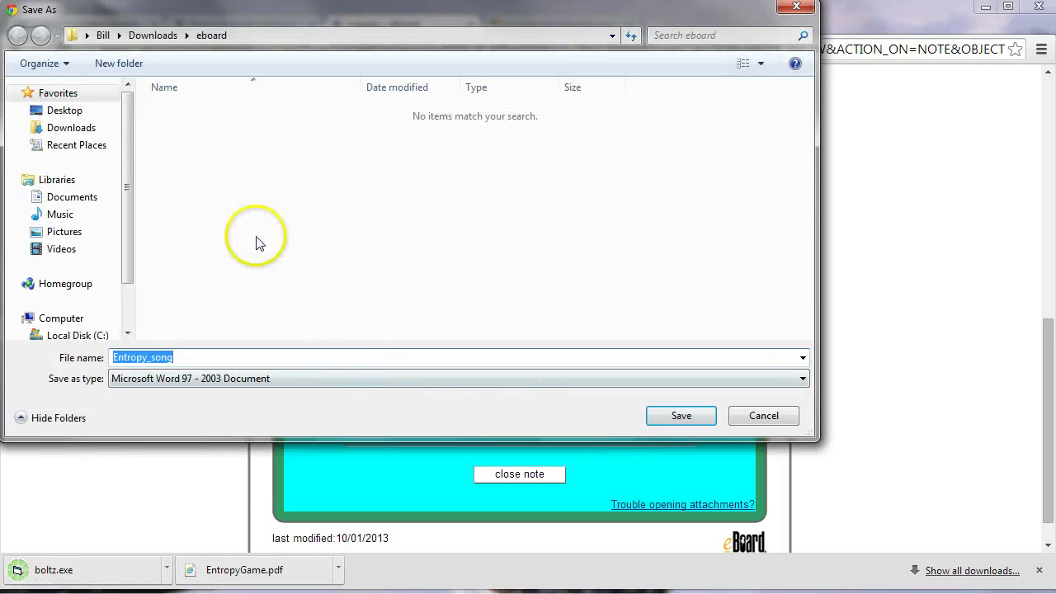
{"action": "left_click", "coordinate": [688, 414]}
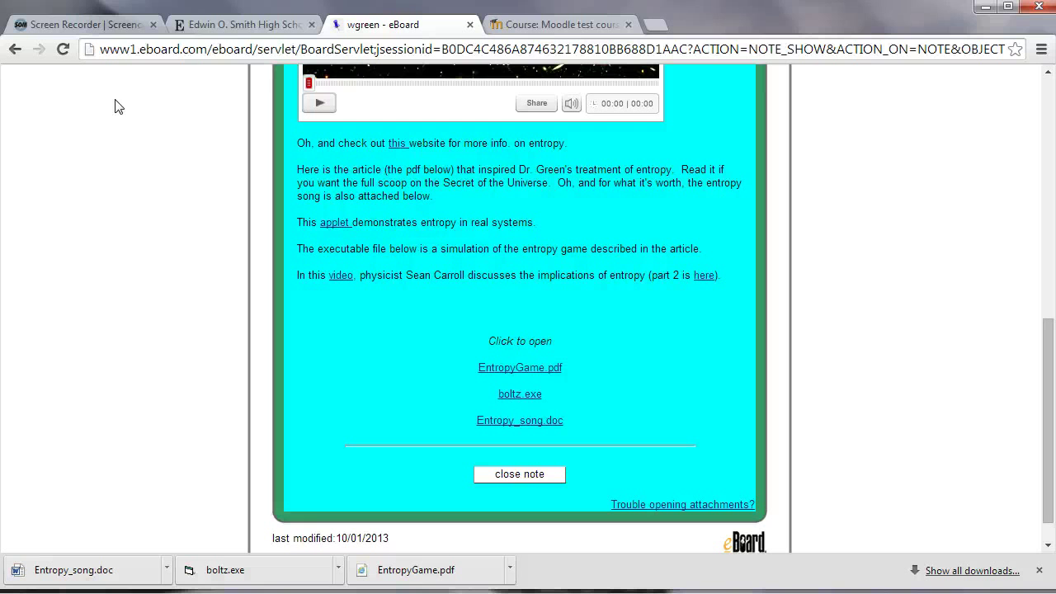
Start a duplicate EntropyGame.pdf download and cancel it
{"action": "right_click", "coordinate": [541, 371]}
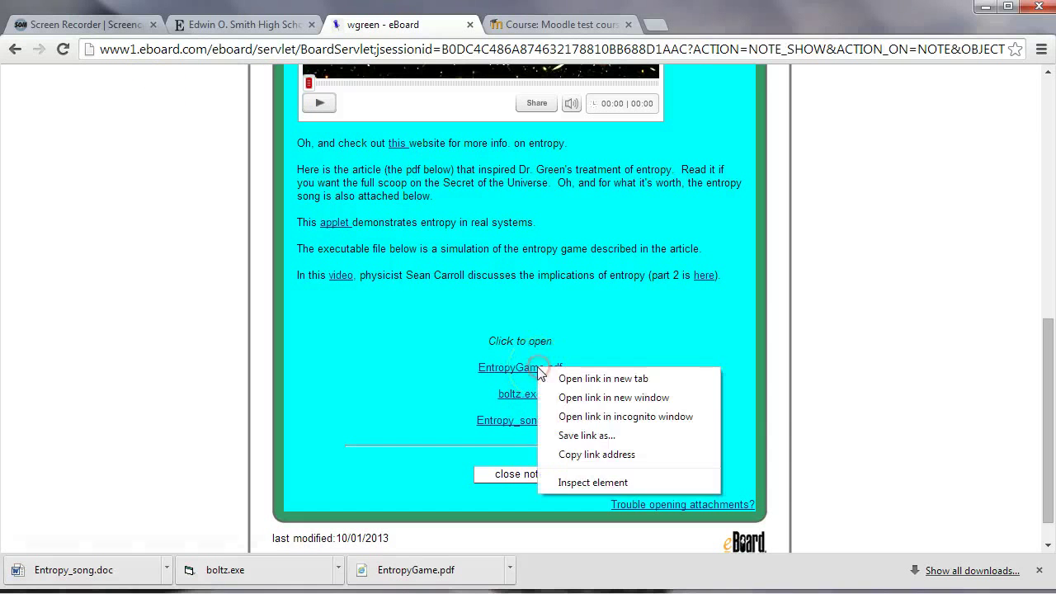
{"action": "left_click", "coordinate": [567, 434]}
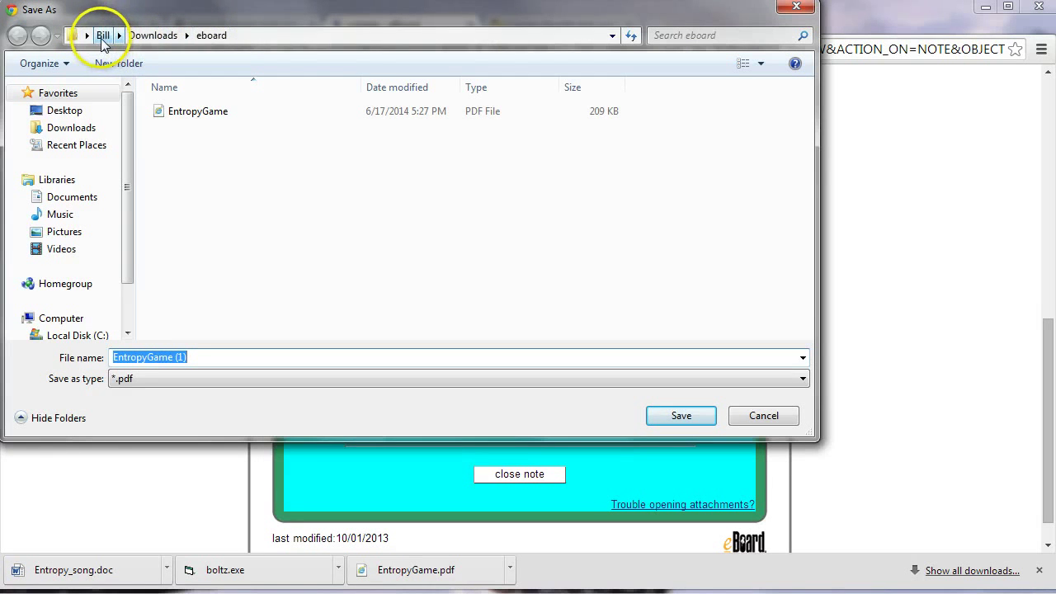
{"action": "left_click", "coordinate": [796, 10]}
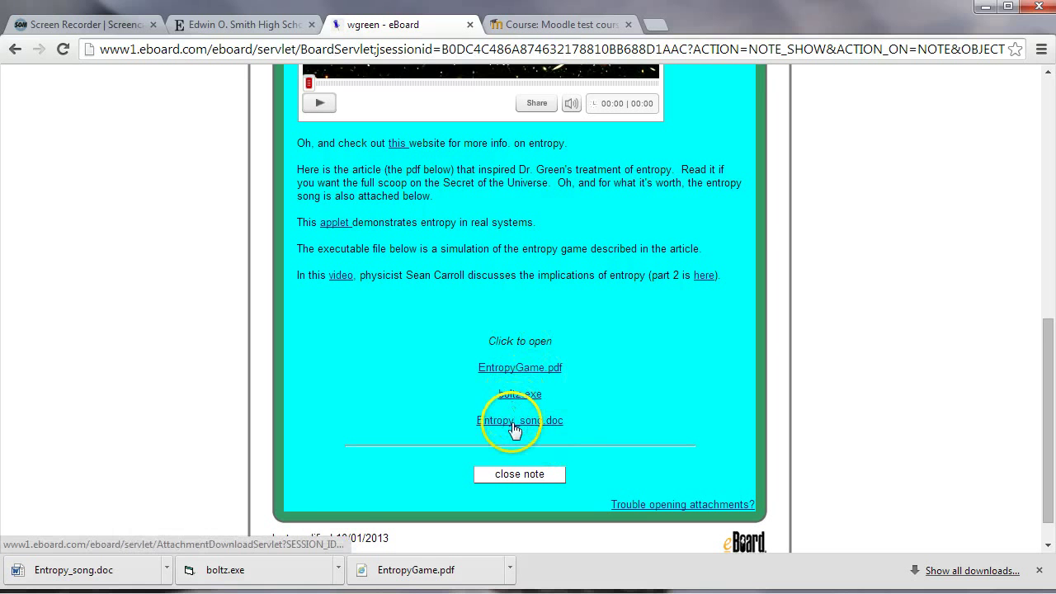
Back on the Moodle course, try the boltz.exe link, then choose 'Add an activity or resource' under Entropy
{"action": "left_click", "coordinate": [557, 25]}
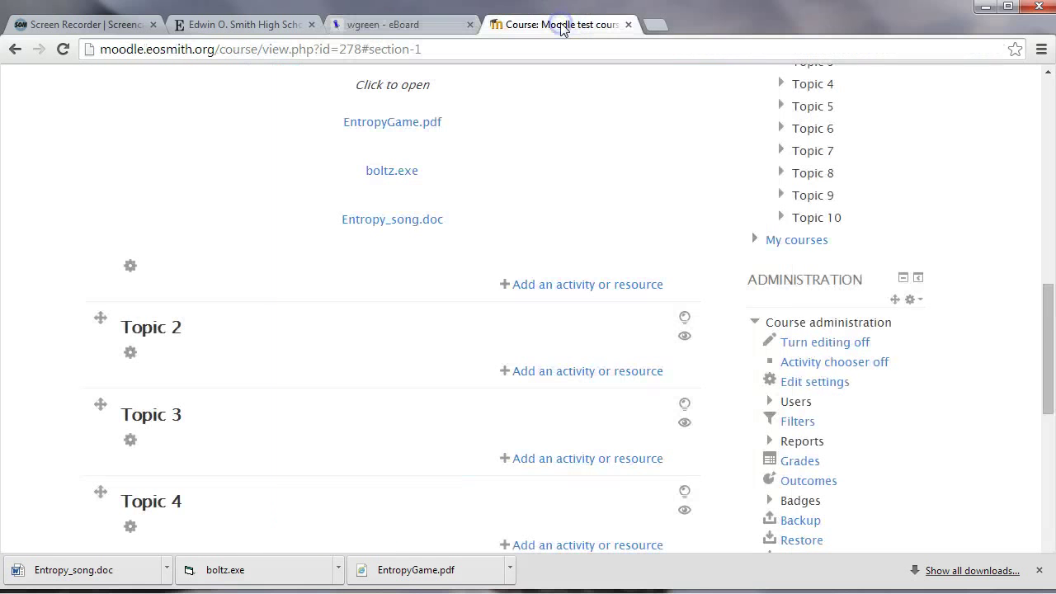
{"action": "scroll", "coordinate": [401, 236], "scroll_direction": "up", "scroll_amount": 8}
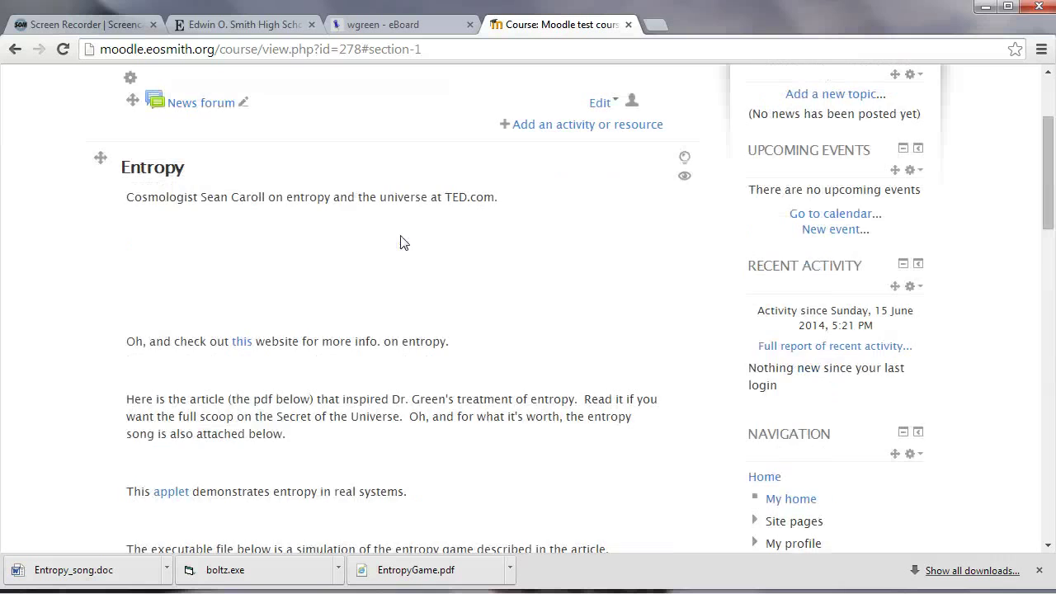
{"action": "scroll", "coordinate": [338, 242], "scroll_direction": "down", "scroll_amount": 5}
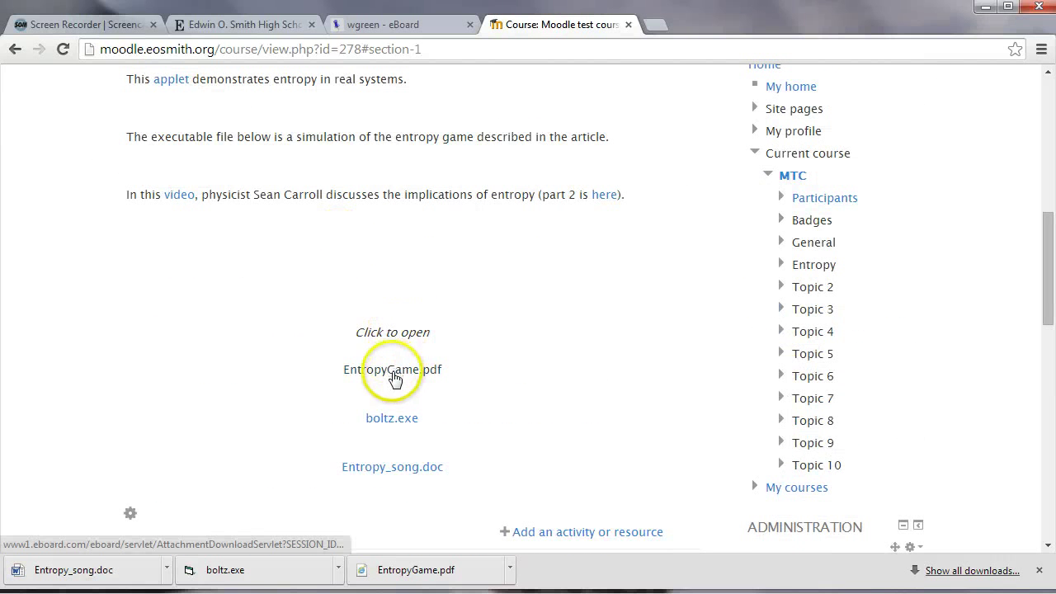
{"action": "left_click", "coordinate": [404, 428]}
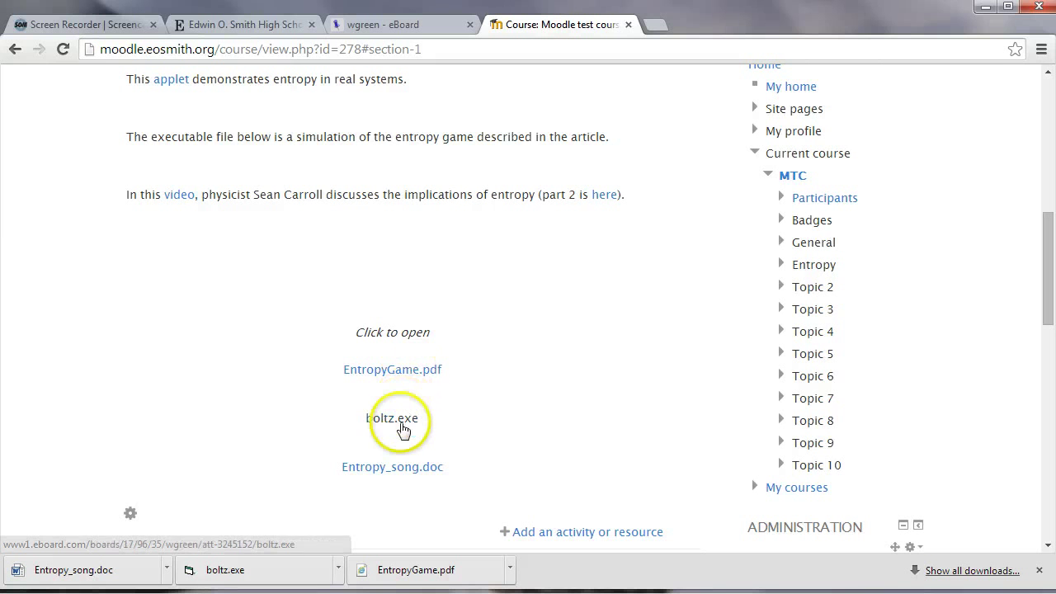
{"action": "scroll", "coordinate": [510, 399], "scroll_direction": "down", "scroll_amount": 1}
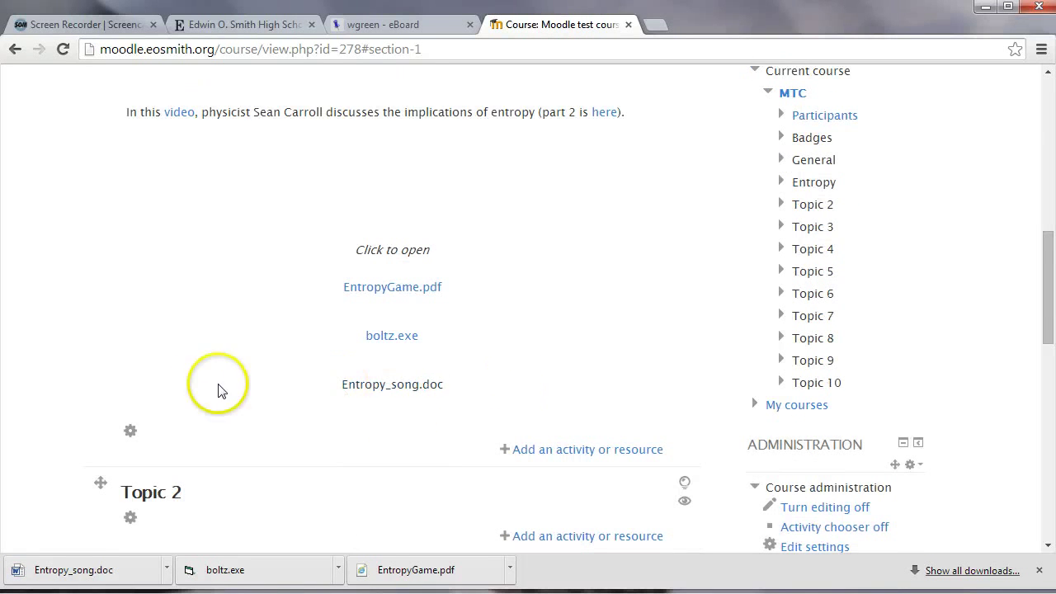
{"action": "scroll", "coordinate": [312, 373], "scroll_direction": "down", "scroll_amount": 1}
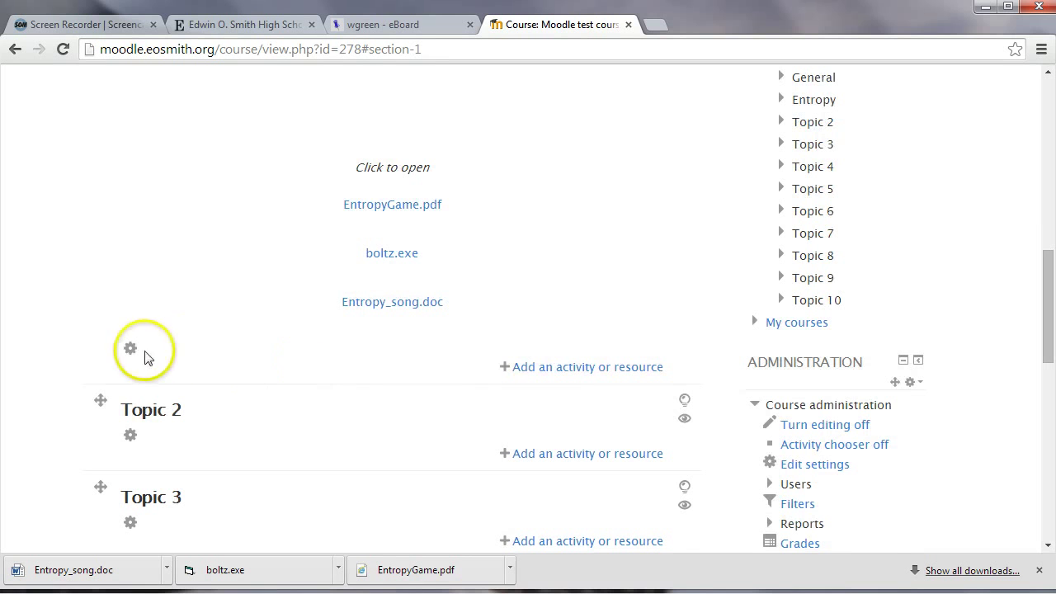
{"action": "left_click", "coordinate": [535, 374]}
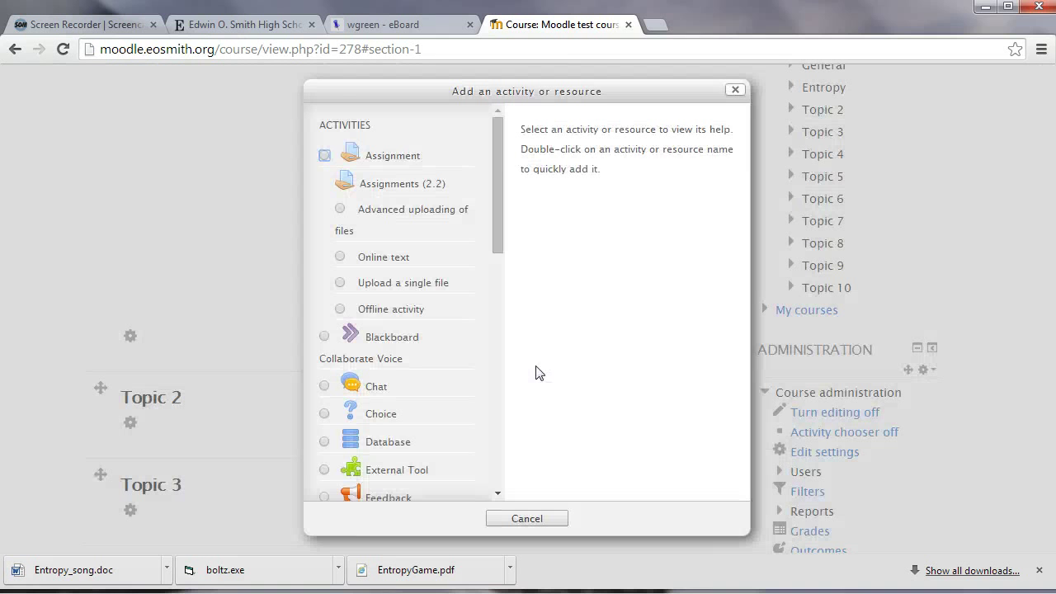
Pick Folder as the resource type to add to the Entropy topic
{"action": "left_click", "coordinate": [502, 242]}
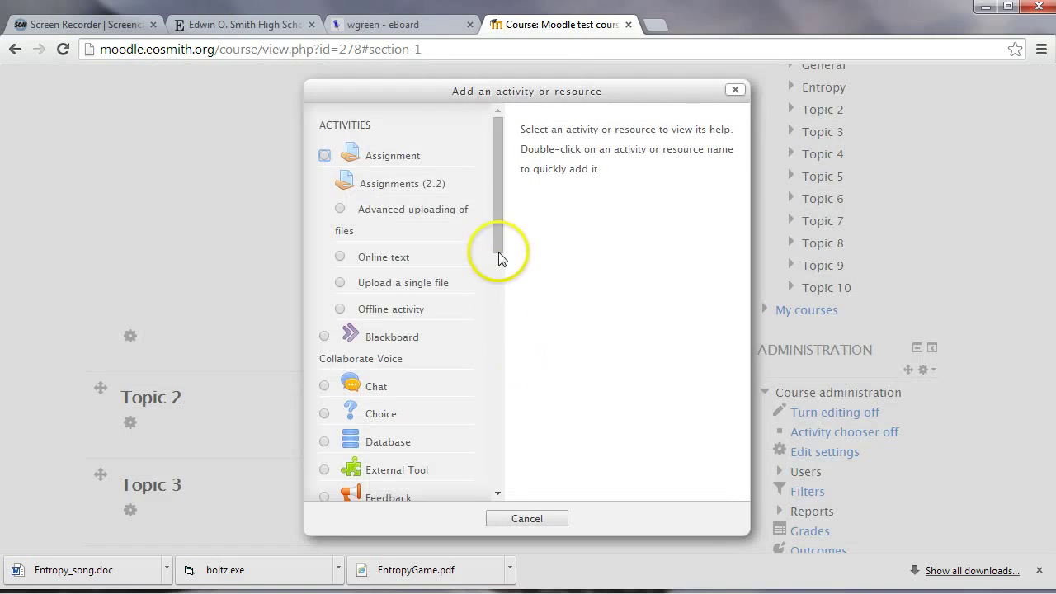
{"action": "scroll", "coordinate": [503, 371], "scroll_direction": "down", "scroll_amount": 2}
{"action": "left_click", "coordinate": [499, 492]}
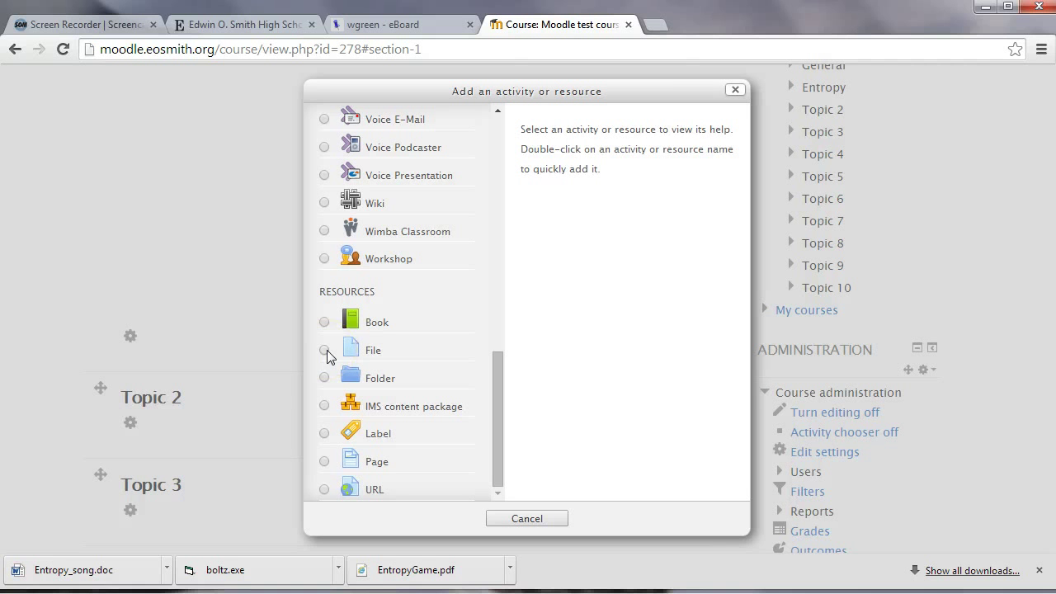
{"action": "left_click", "coordinate": [323, 377]}
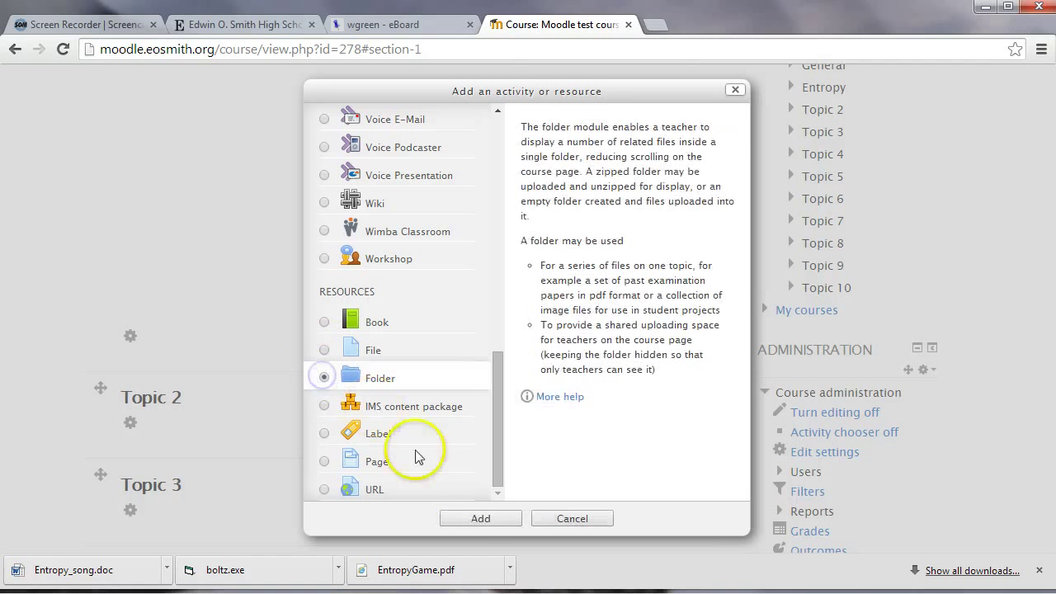
{"action": "left_click", "coordinate": [475, 518]}
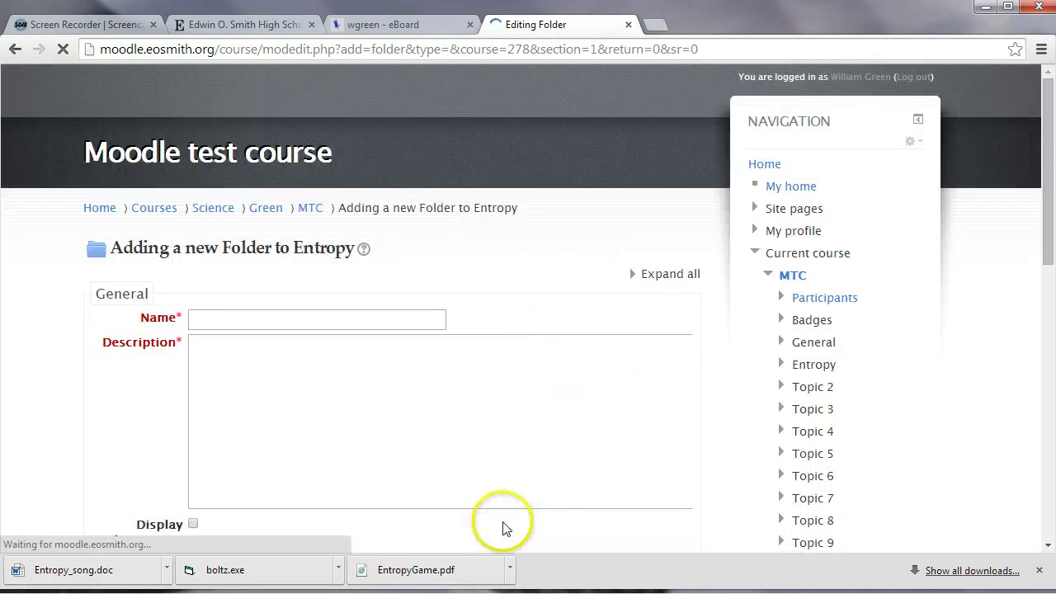
Name the folder 'Resources' with description 'Resources' and open the Content file picker
{"action": "left_click", "coordinate": [248, 316]}
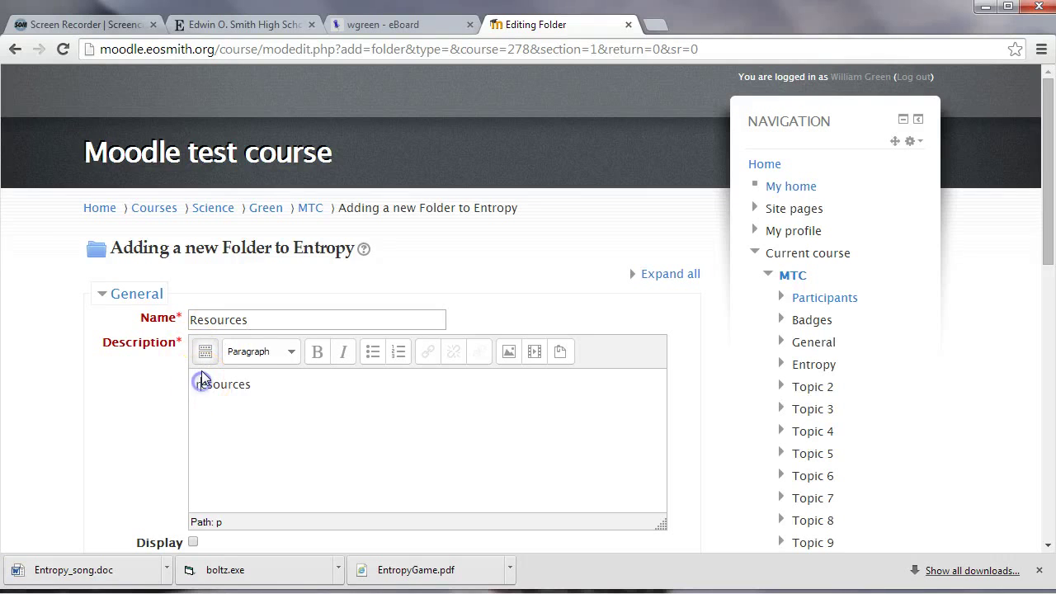
{"action": "scroll", "coordinate": [341, 361], "scroll_direction": "down", "scroll_amount": 4}
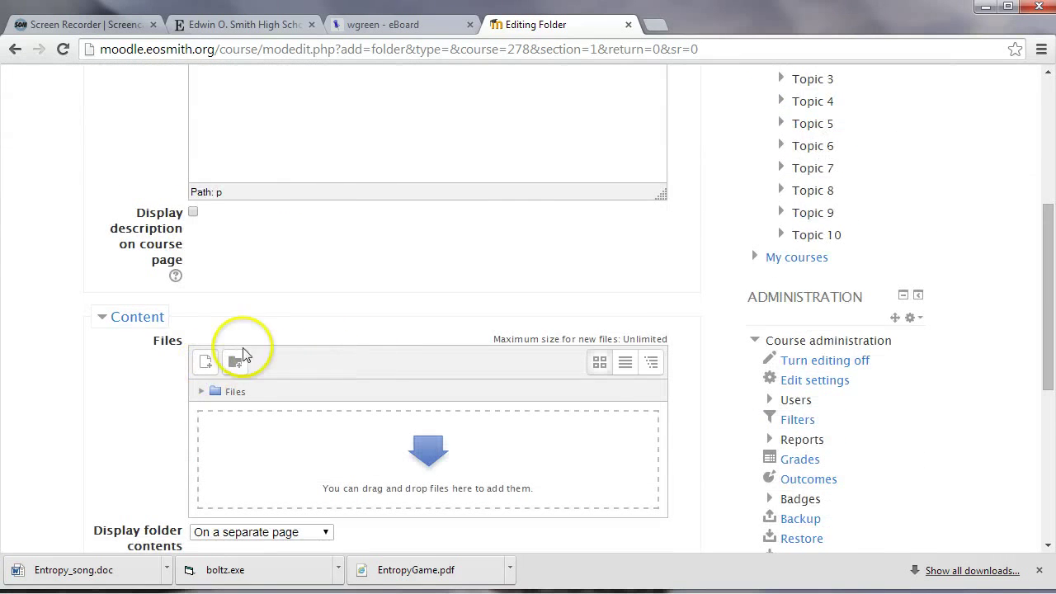
{"action": "scroll", "coordinate": [173, 340], "scroll_direction": "down", "scroll_amount": 1}
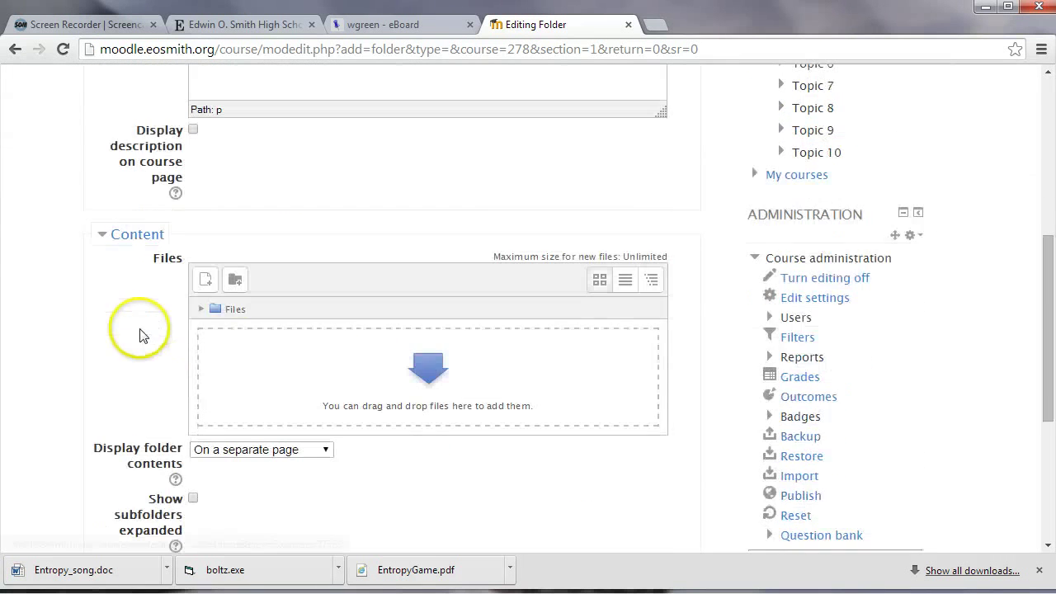
{"action": "left_click", "coordinate": [206, 289]}
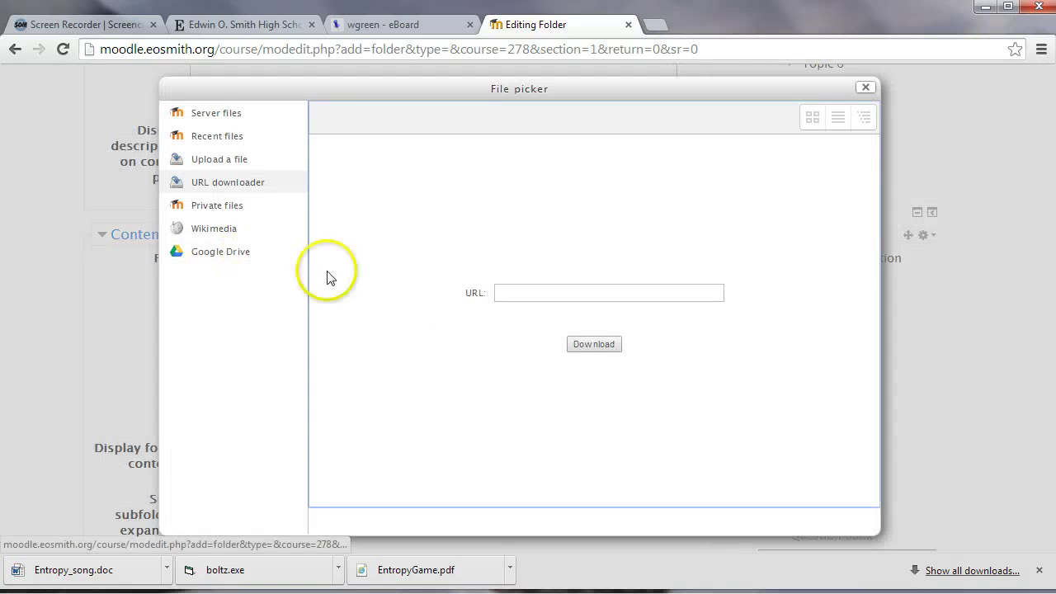
Upload EntropyGame.pdf from Downloads\eboard into the Resources folder's files
{"action": "left_click", "coordinate": [199, 166]}
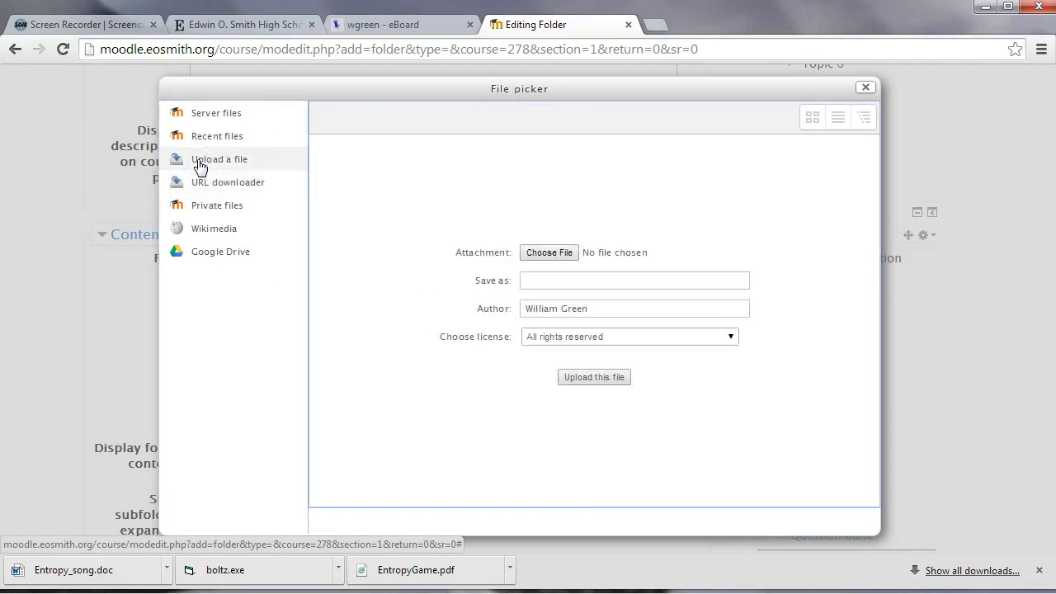
{"action": "left_click", "coordinate": [530, 252]}
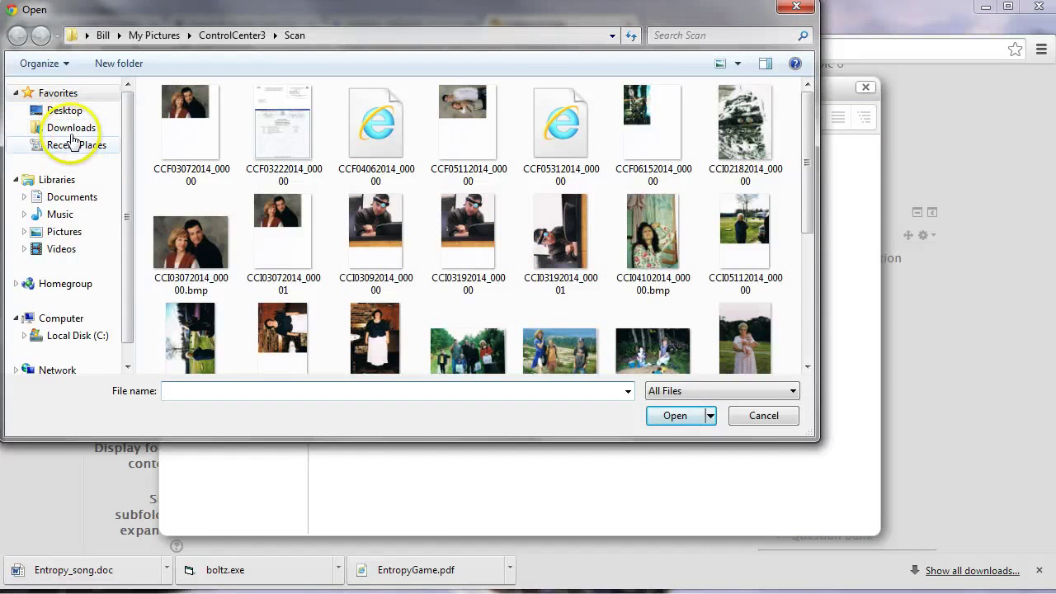
{"action": "left_click", "coordinate": [70, 130]}
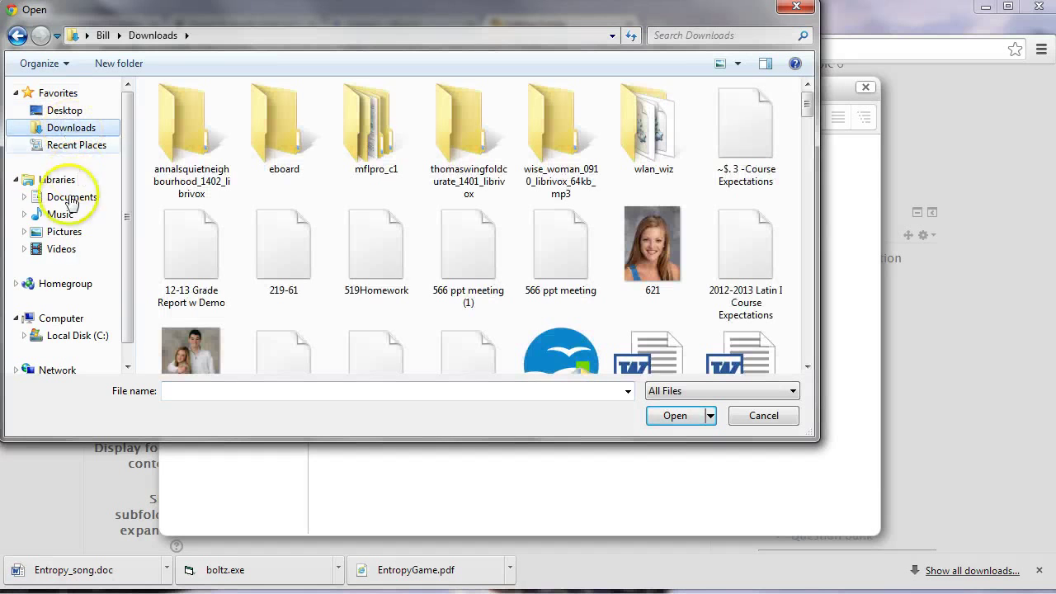
{"action": "left_click", "coordinate": [66, 202]}
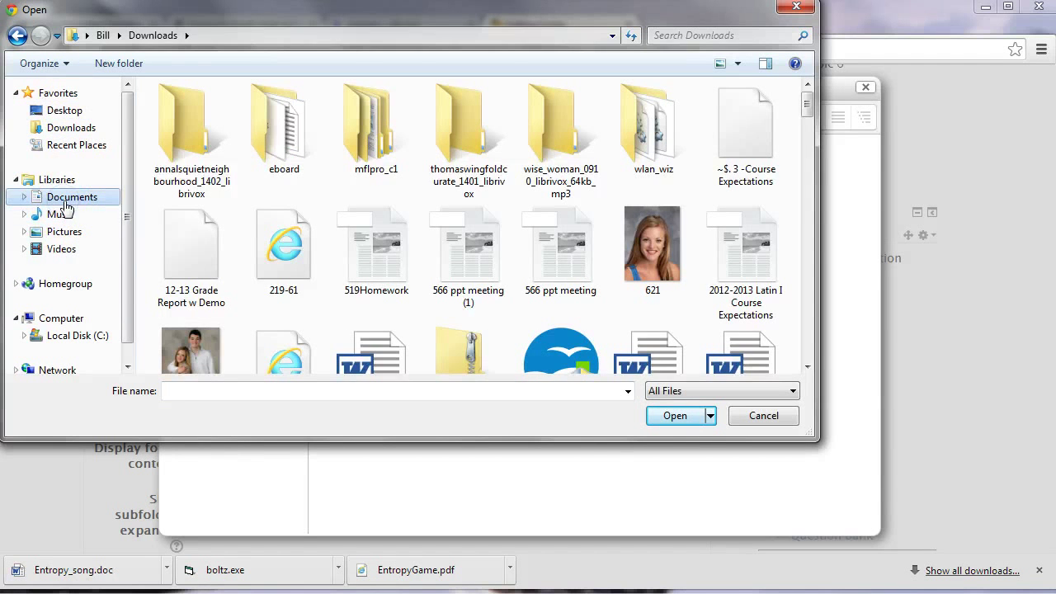
{"action": "left_click", "coordinate": [96, 130]}
{"action": "left_click", "coordinate": [278, 139]}
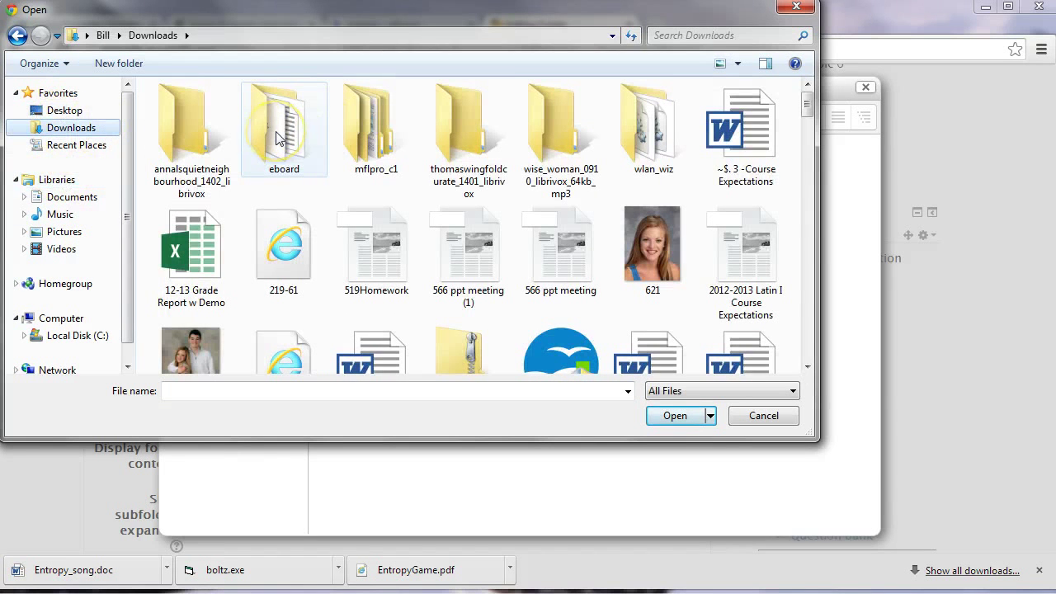
{"action": "double_click", "coordinate": [278, 138]}
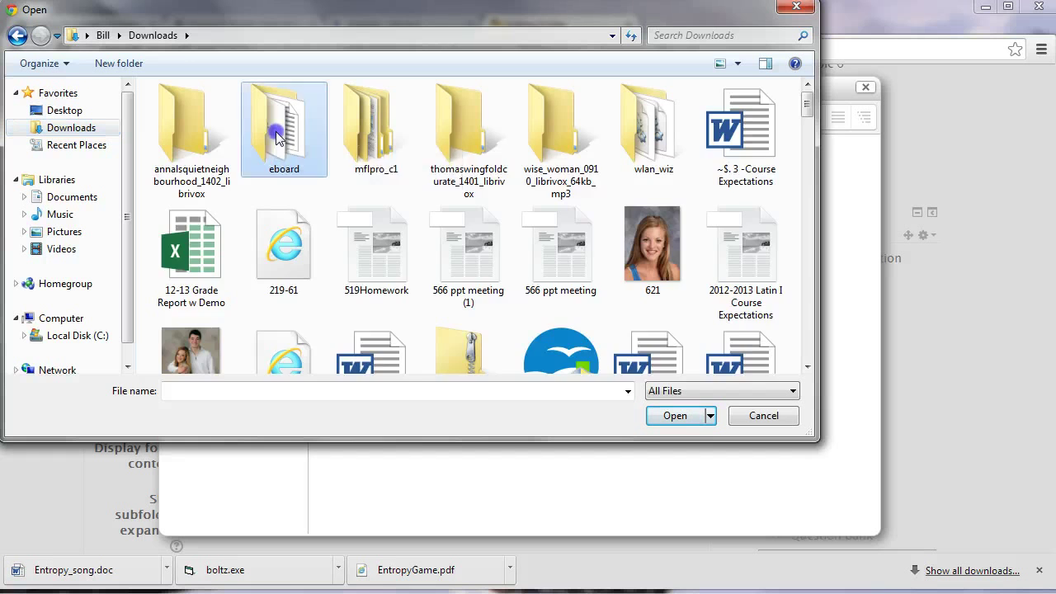
{"action": "left_click", "coordinate": [241, 118]}
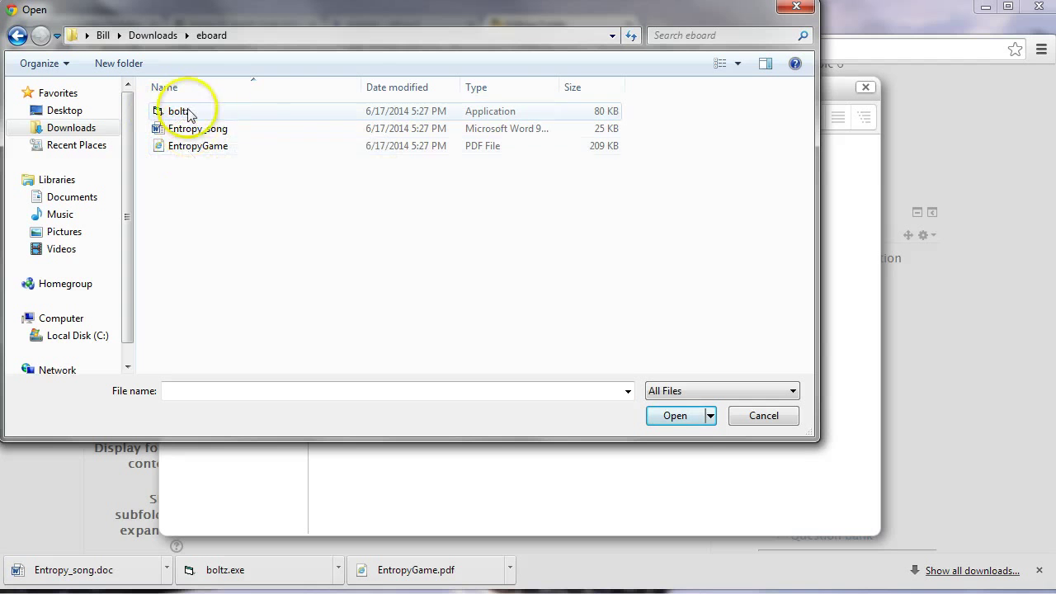
{"action": "left_click", "coordinate": [199, 151]}
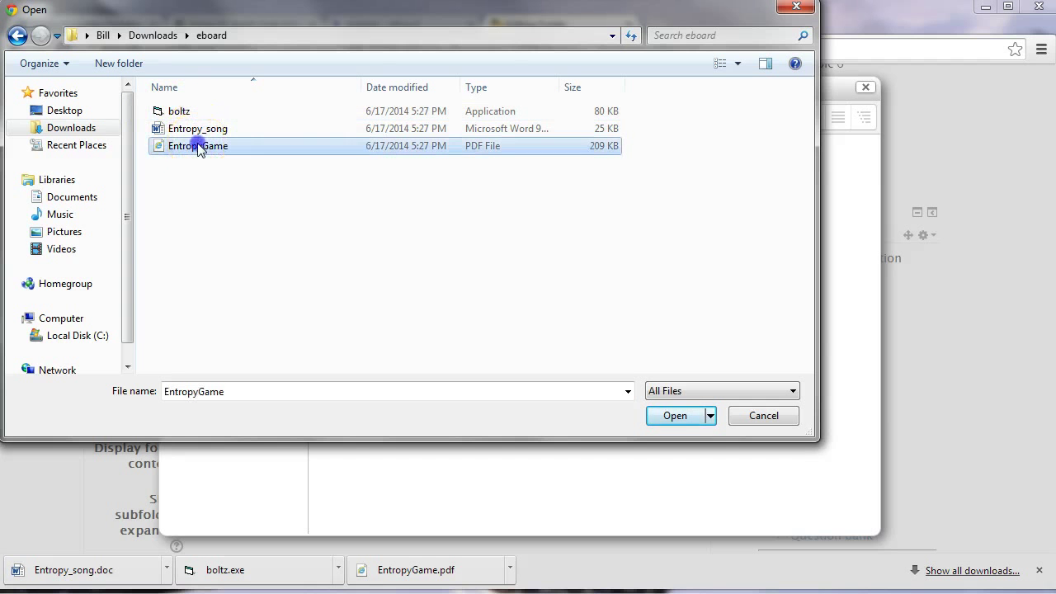
{"action": "left_click", "coordinate": [675, 416]}
{"action": "left_click", "coordinate": [601, 379]}
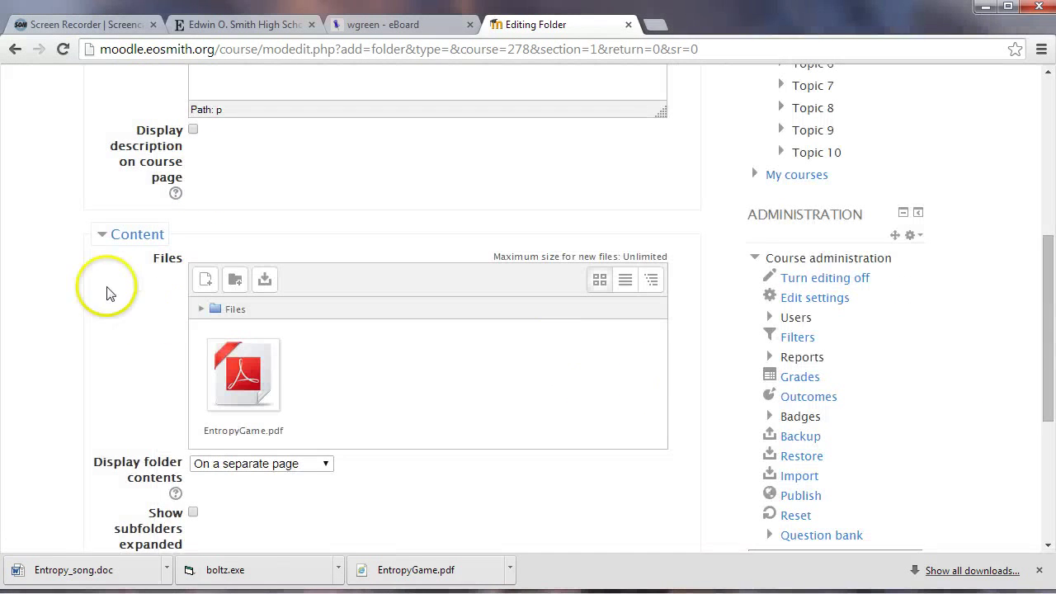
Upload boltz.exe from Downloads\eboard into the Resources folder
{"action": "left_click", "coordinate": [206, 282]}
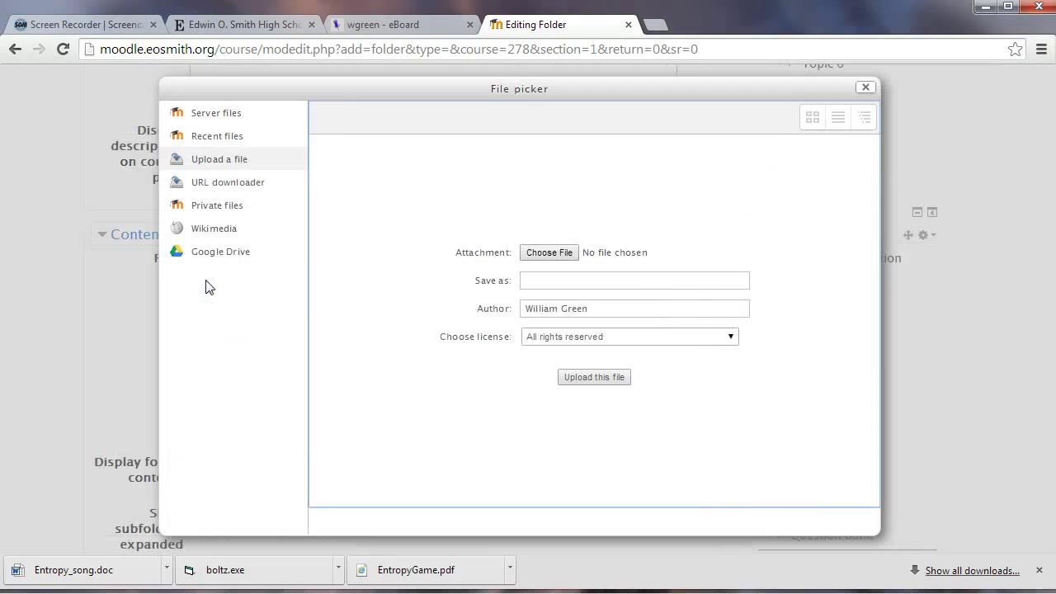
{"action": "left_click", "coordinate": [545, 254]}
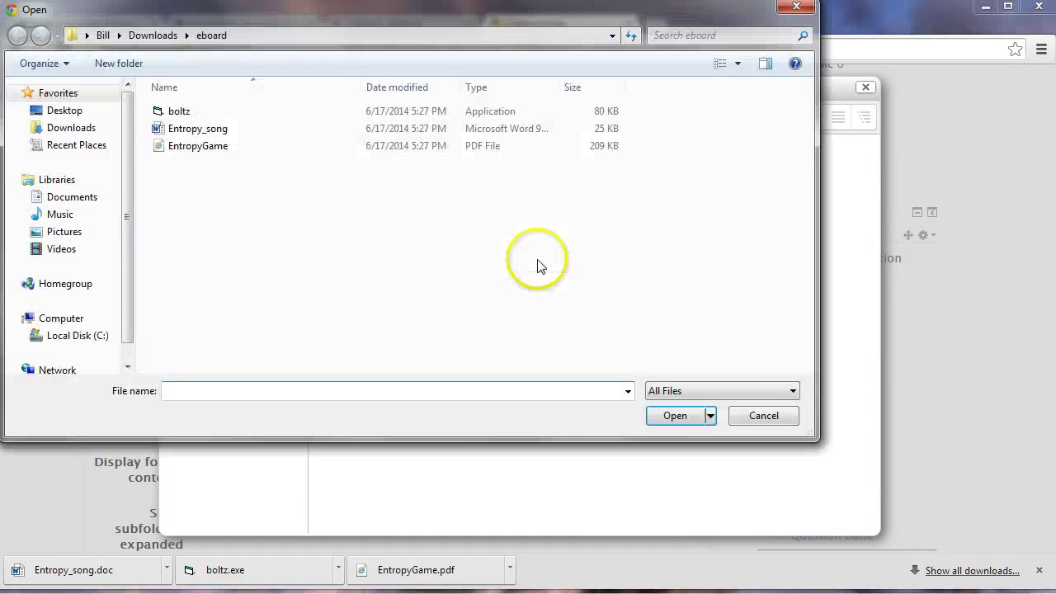
{"action": "left_click", "coordinate": [183, 113]}
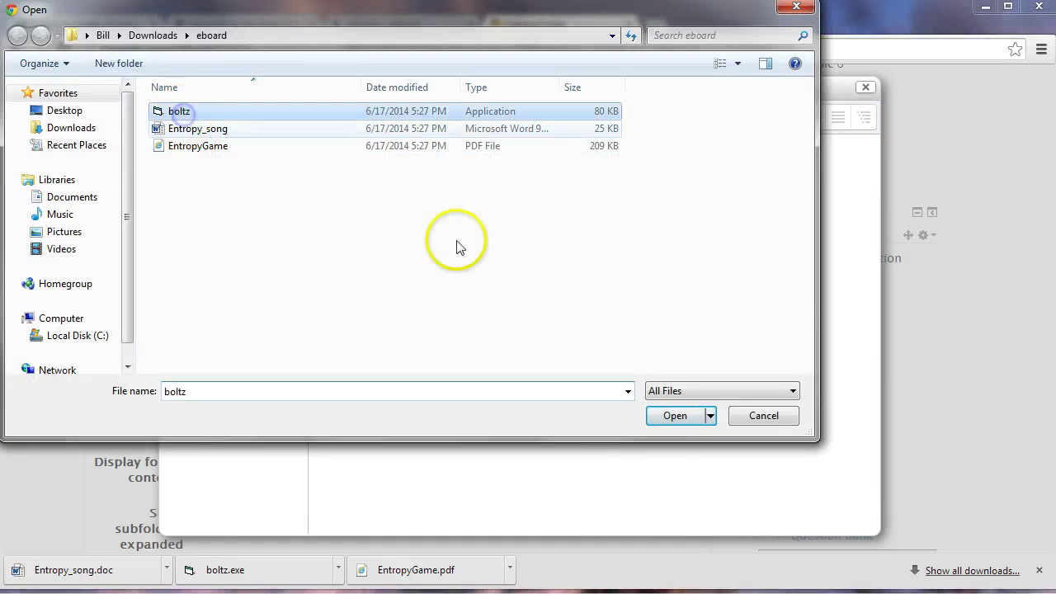
{"action": "left_click", "coordinate": [675, 416]}
{"action": "left_click", "coordinate": [599, 377]}
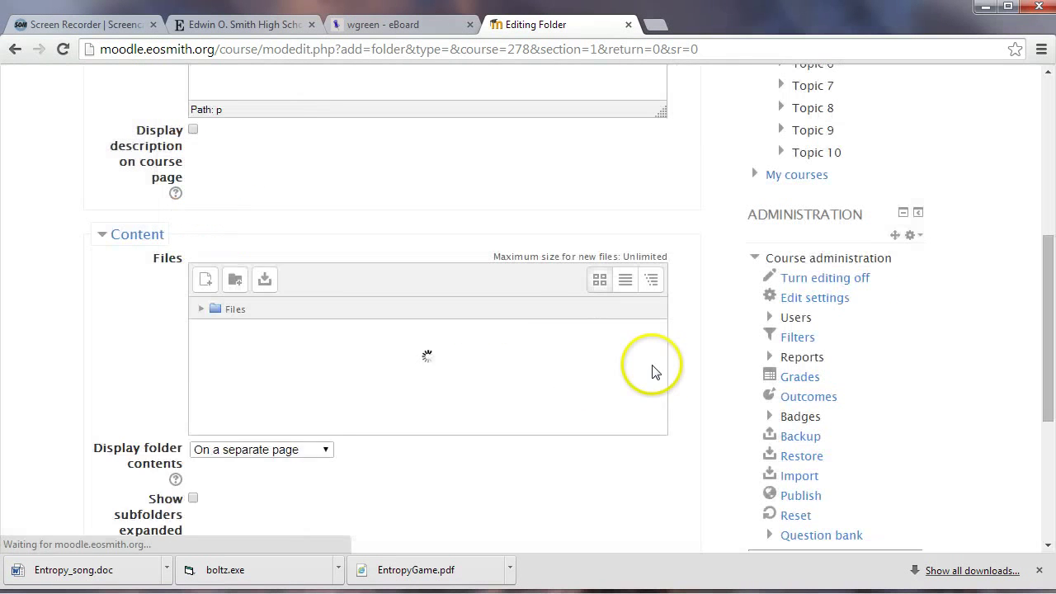
Upload Entropy_song.doc from Downloads\eboard into the Resources folder
{"action": "left_click", "coordinate": [204, 281]}
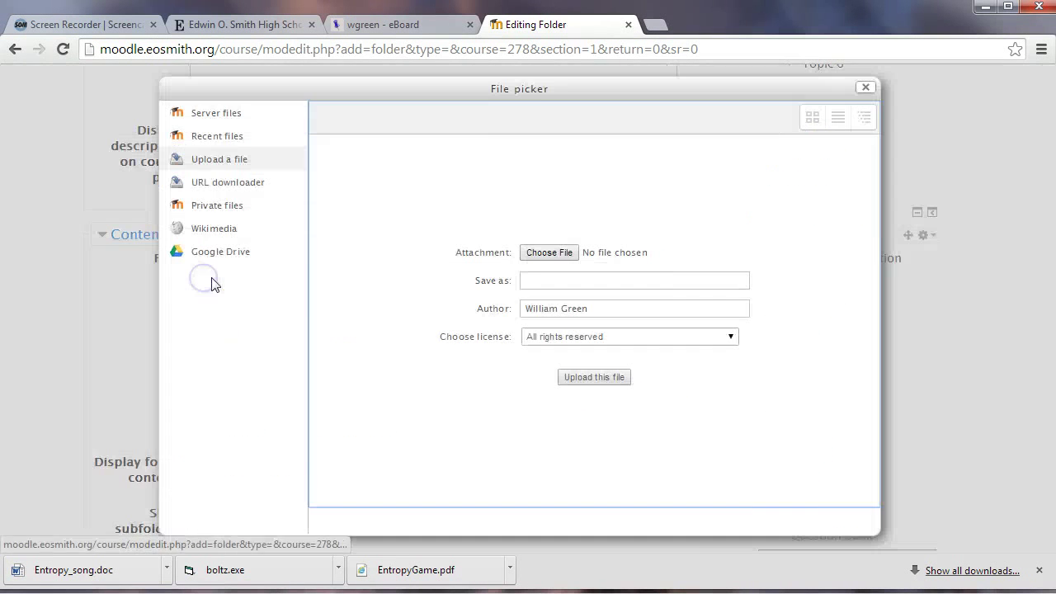
{"action": "left_click", "coordinate": [538, 255]}
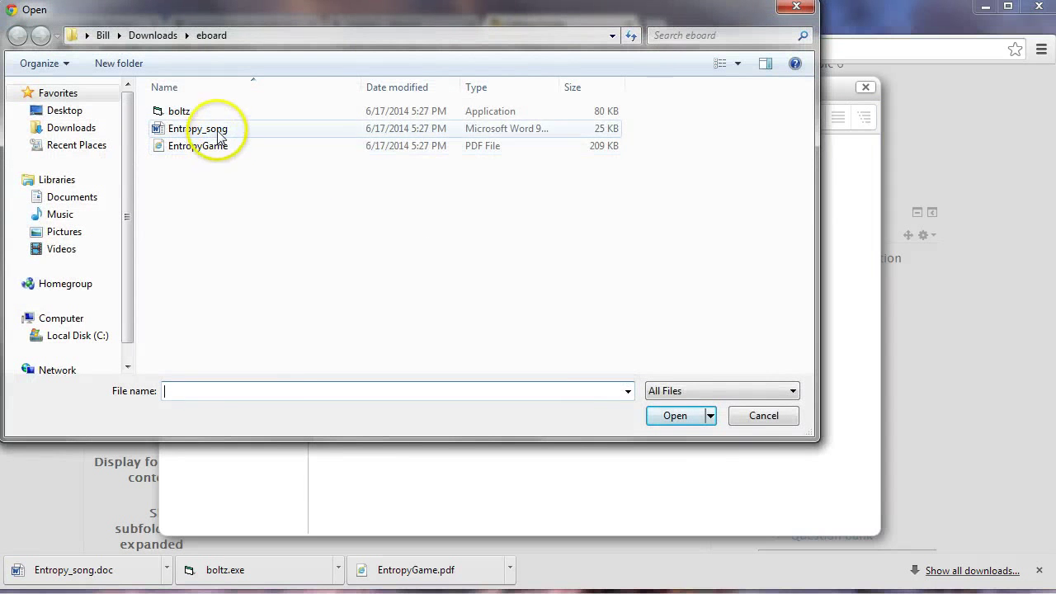
{"action": "left_click", "coordinate": [218, 129]}
{"action": "left_click", "coordinate": [676, 418]}
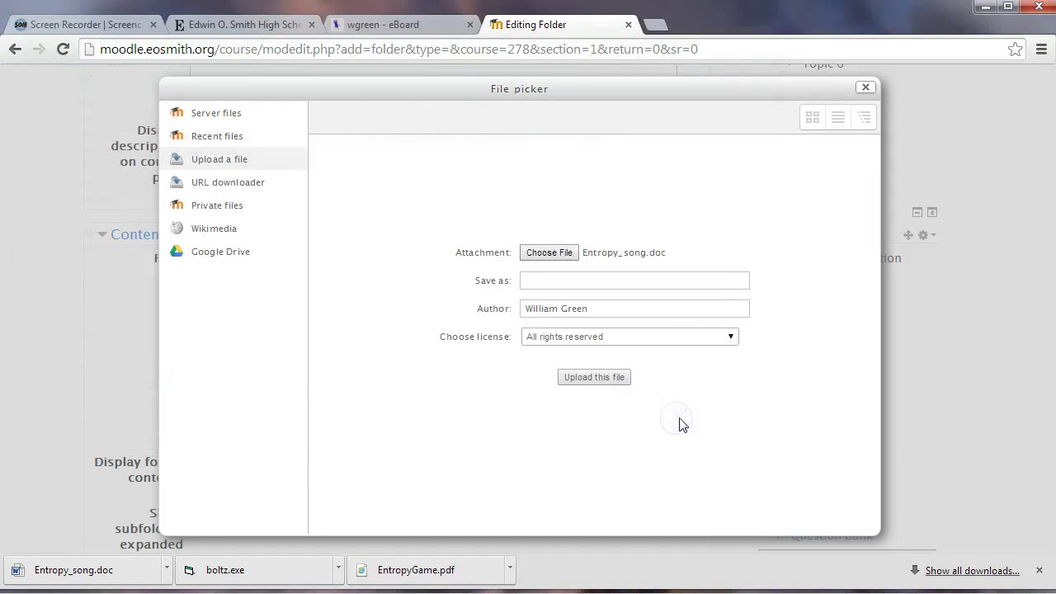
{"action": "left_click", "coordinate": [605, 384]}
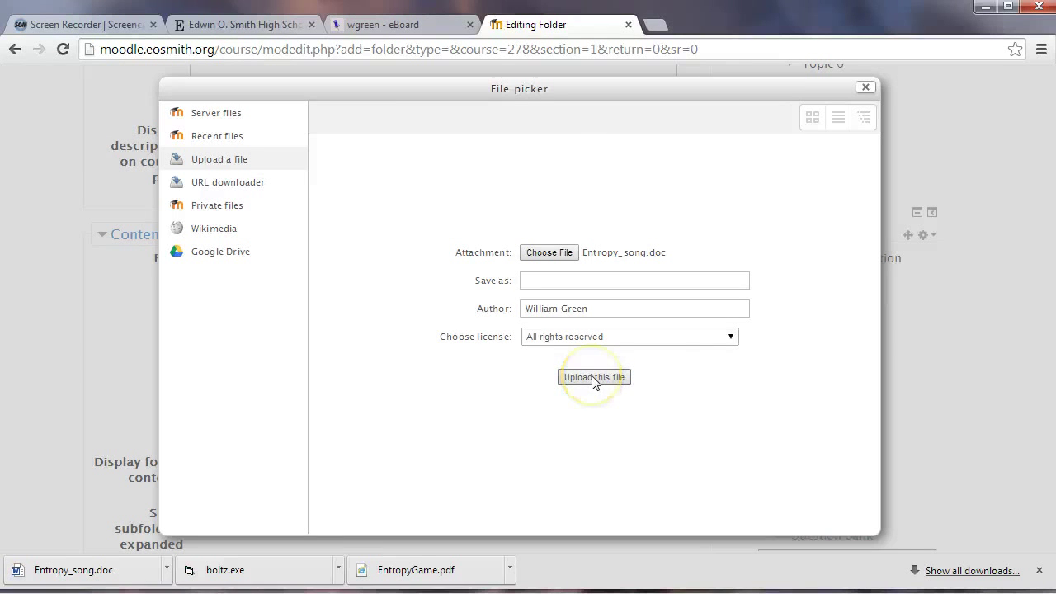
{"action": "left_click", "coordinate": [700, 379]}
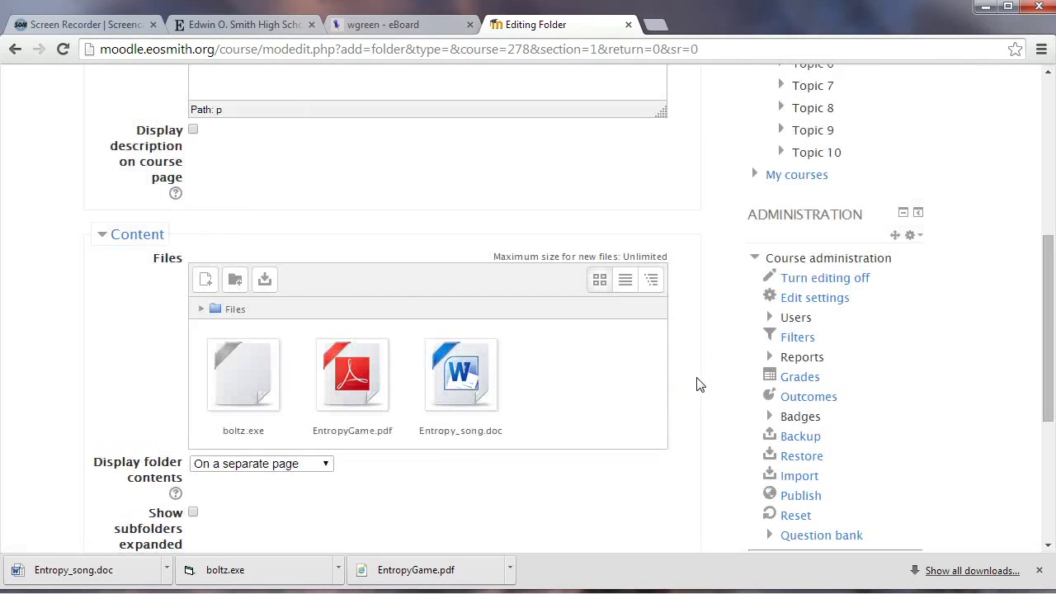
Save the Resources folder with boltz.exe, Entropy_song.doc and EntropyGame.pdf, then return to the Moodle test course
{"action": "scroll", "coordinate": [655, 405], "scroll_direction": "down", "scroll_amount": 3}
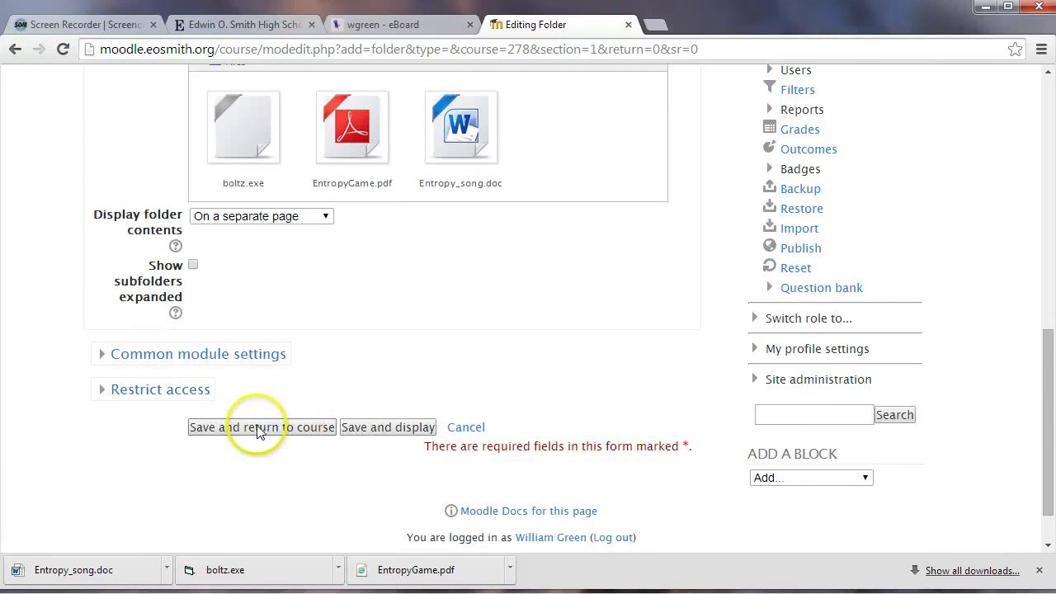
{"action": "left_click", "coordinate": [372, 431]}
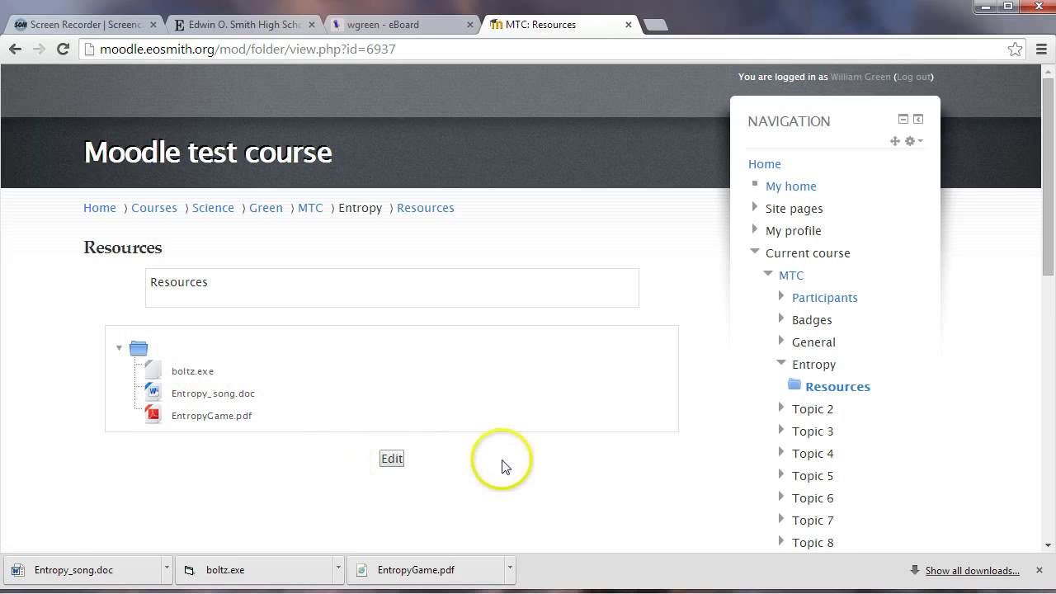
{"action": "scroll", "coordinate": [487, 458], "scroll_direction": "down", "scroll_amount": 3}
{"action": "scroll", "coordinate": [464, 454], "scroll_direction": "up", "scroll_amount": 2}
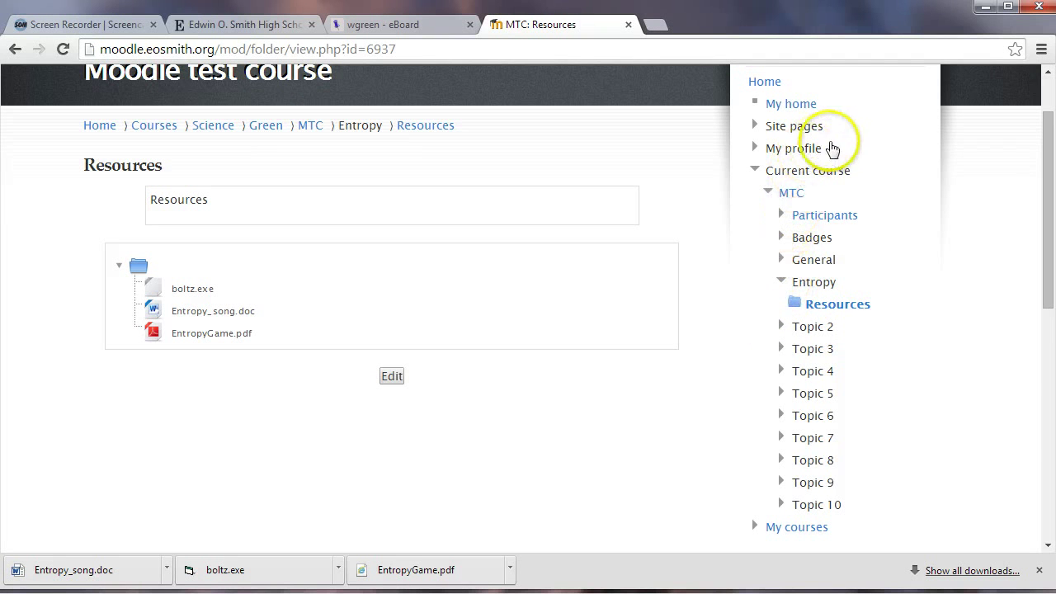
{"action": "scroll", "coordinate": [822, 475], "scroll_direction": "down", "scroll_amount": 1}
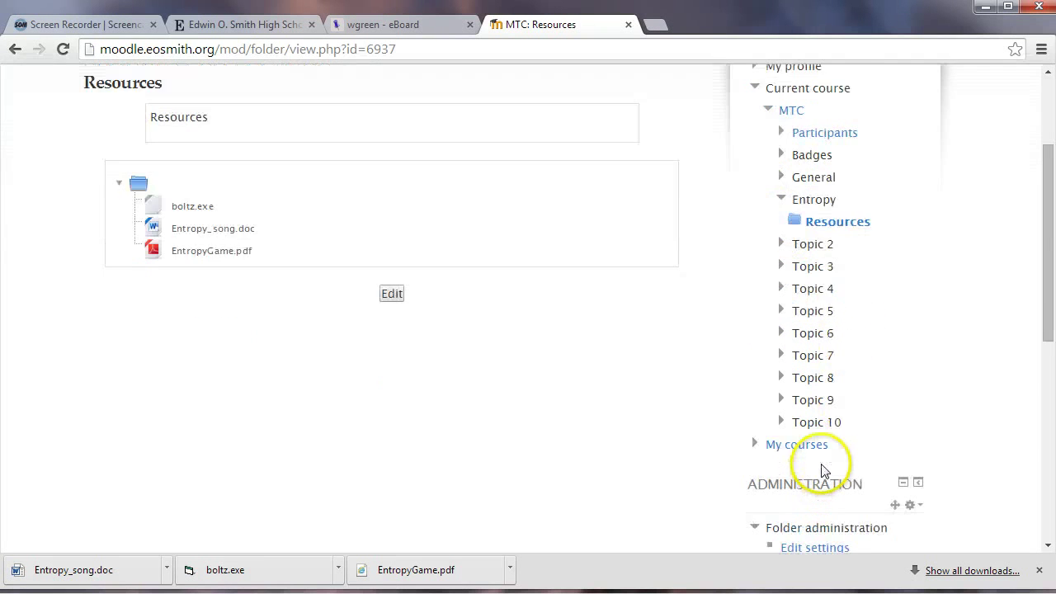
{"action": "scroll", "coordinate": [823, 471], "scroll_direction": "up", "scroll_amount": 2}
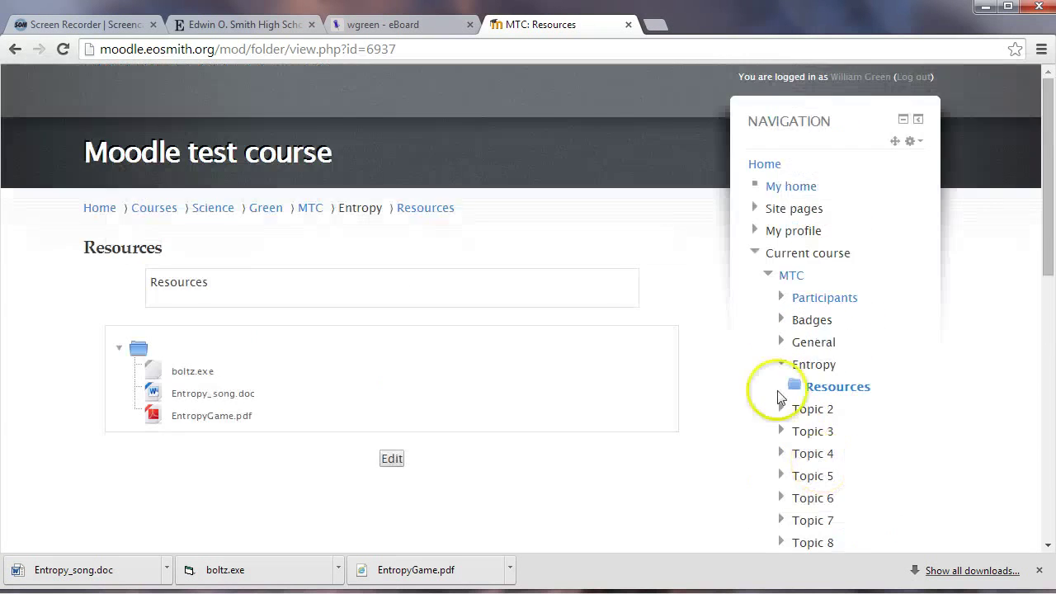
{"action": "left_click", "coordinate": [312, 211]}
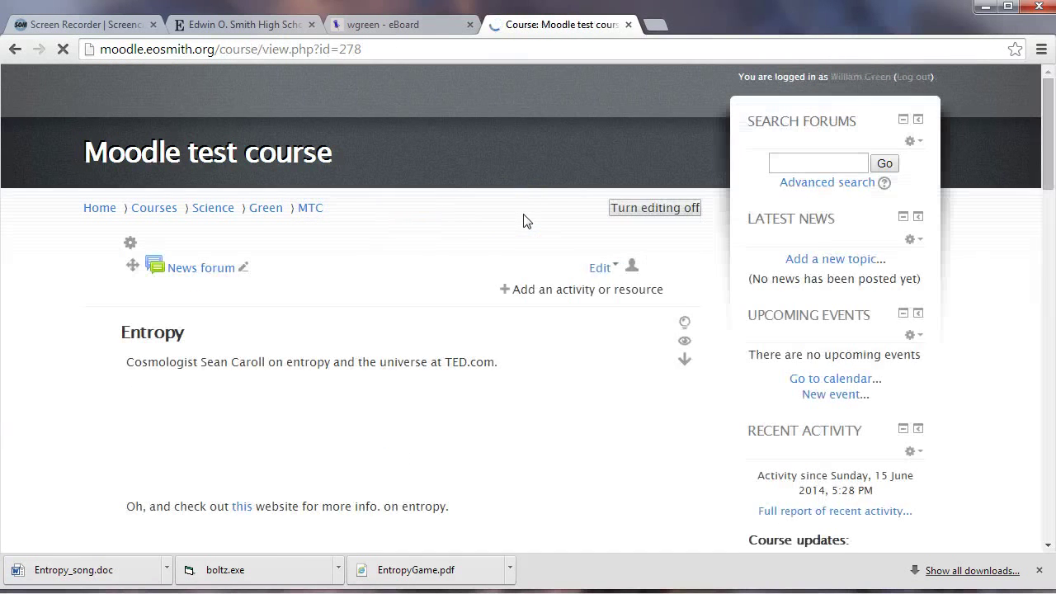
{"action": "left_click", "coordinate": [474, 228]}
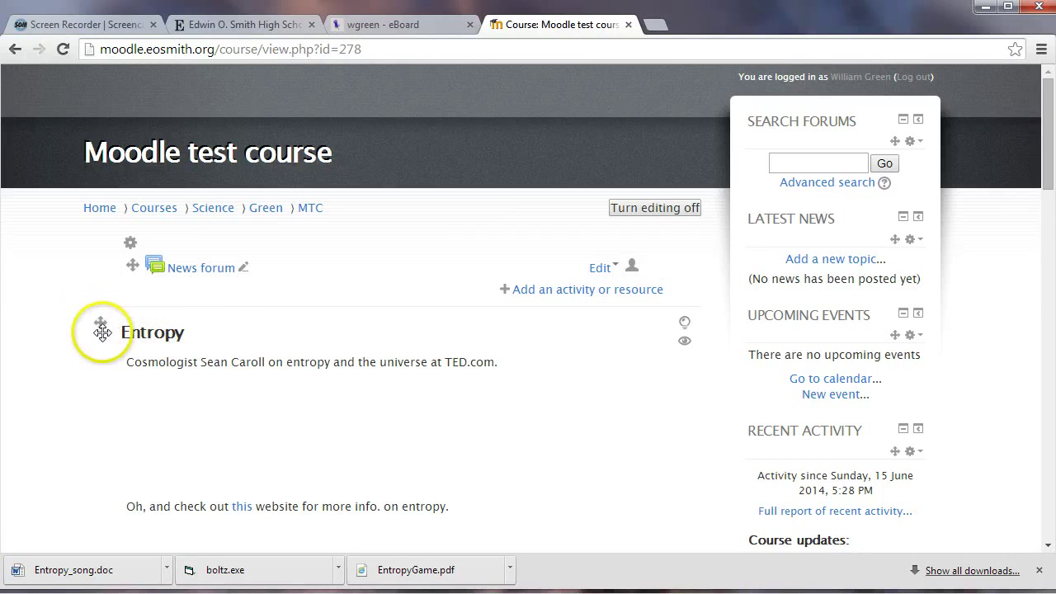
{"action": "scroll", "coordinate": [100, 379], "scroll_direction": "down", "scroll_amount": 6}
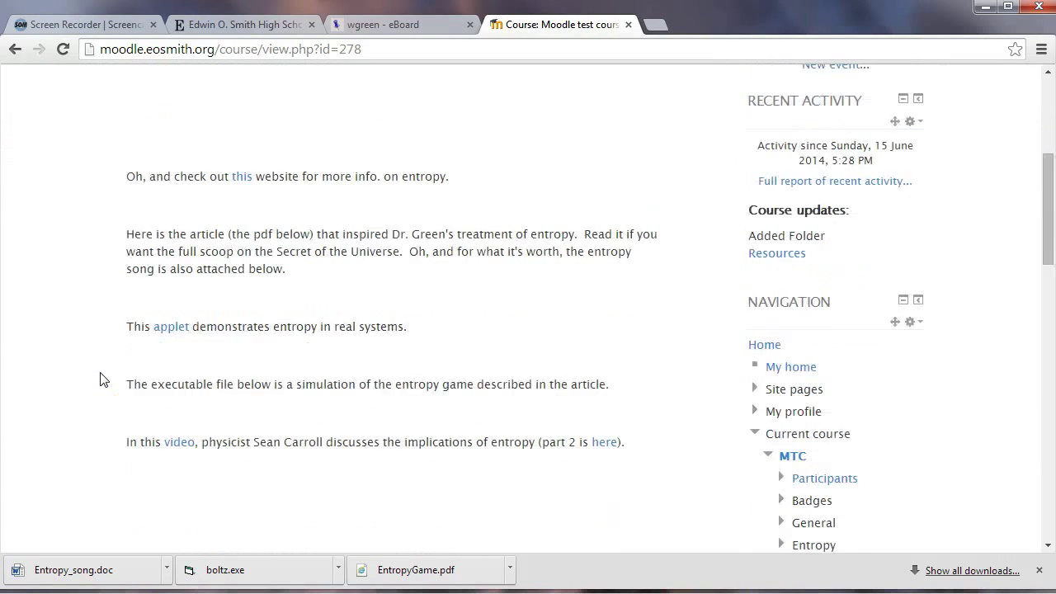
{"action": "scroll", "coordinate": [100, 378], "scroll_direction": "down", "scroll_amount": 1}
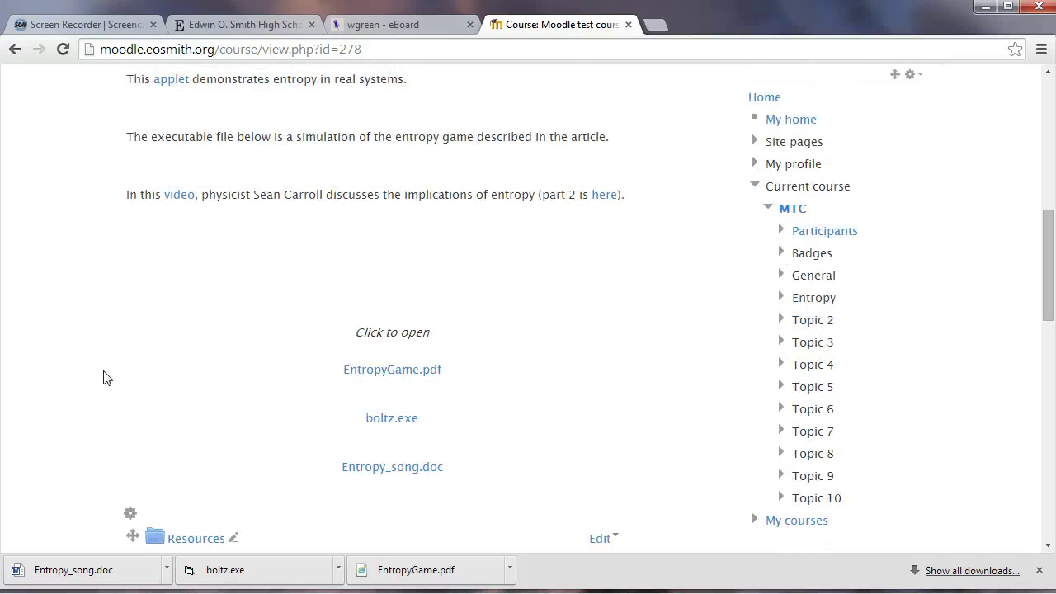
{"action": "scroll", "coordinate": [141, 360], "scroll_direction": "up", "scroll_amount": 3}
{"action": "scroll", "coordinate": [287, 322], "scroll_direction": "down", "scroll_amount": 2}
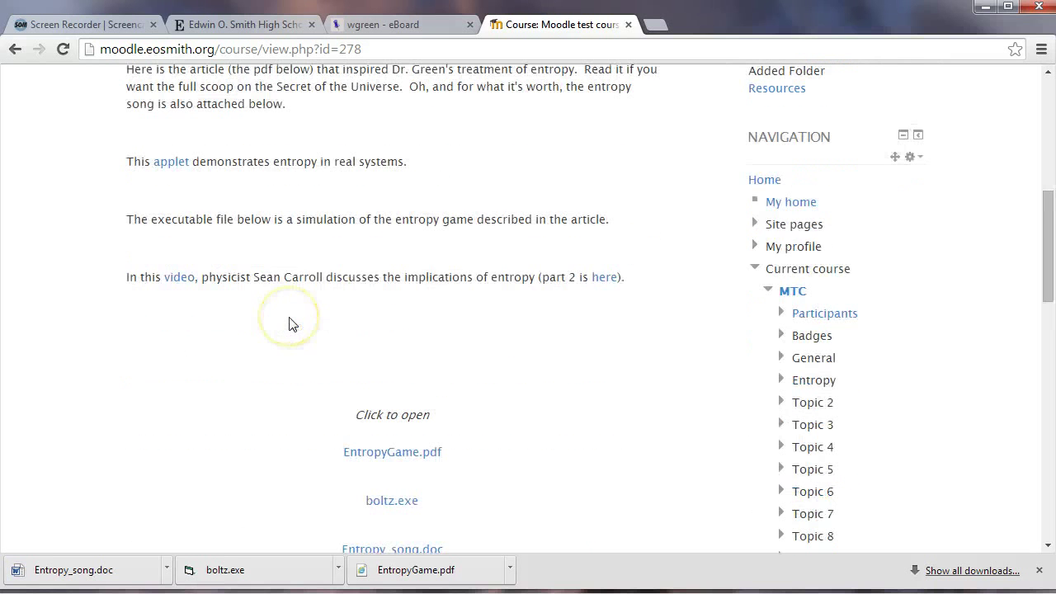
{"action": "scroll", "coordinate": [289, 324], "scroll_direction": "down", "scroll_amount": 4}
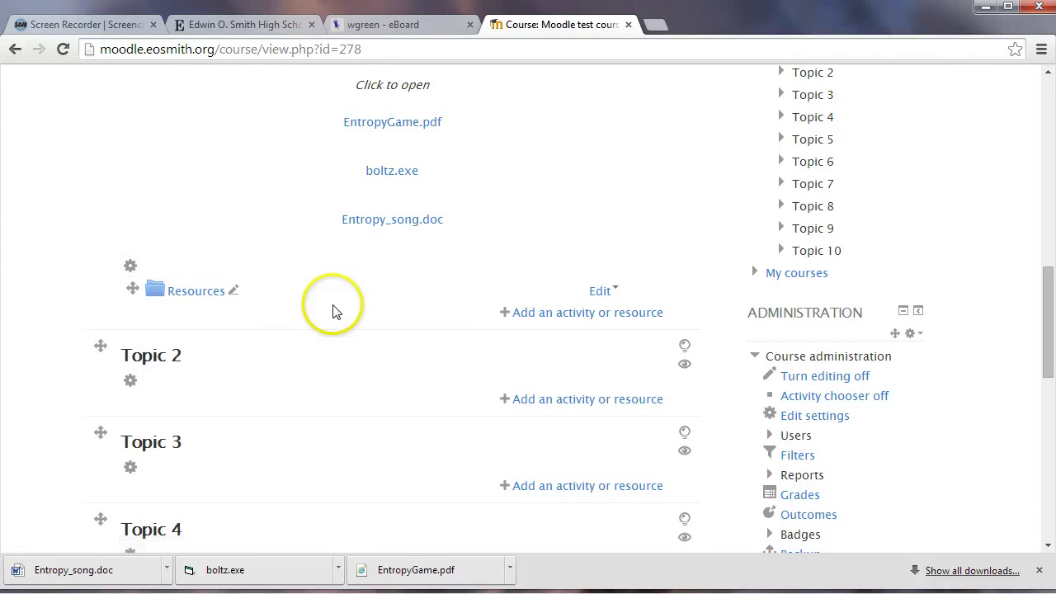
{"action": "scroll", "coordinate": [334, 310], "scroll_direction": "down", "scroll_amount": 2}
{"action": "scroll", "coordinate": [537, 219], "scroll_direction": "down", "scroll_amount": 3}
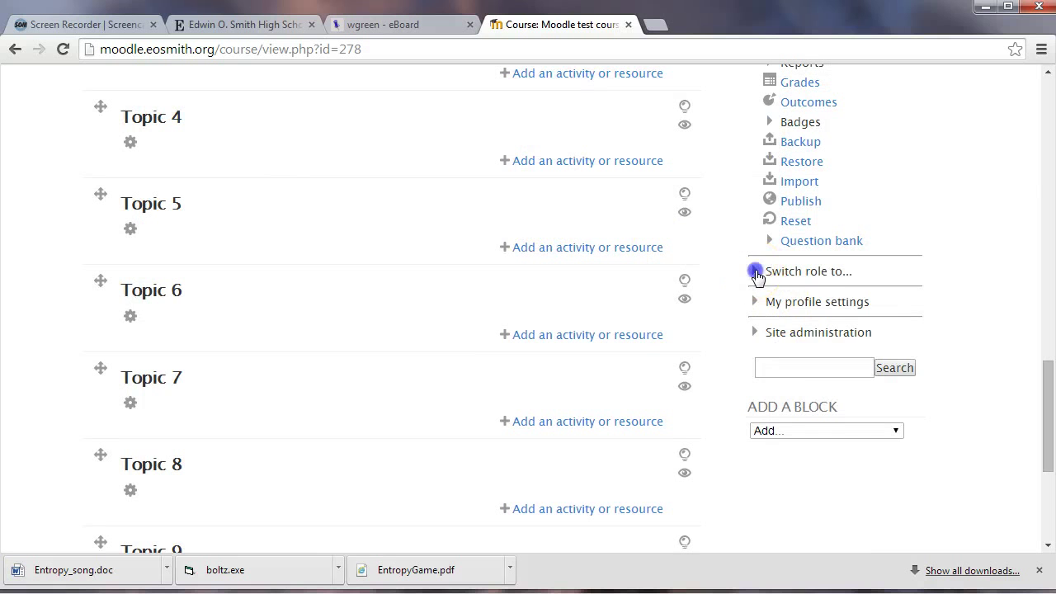
{"action": "left_click", "coordinate": [757, 272]}
Preview the course as a Student to check the Resources folder's three files, then return to the eBoard Entropy note
{"action": "left_click", "coordinate": [804, 371]}
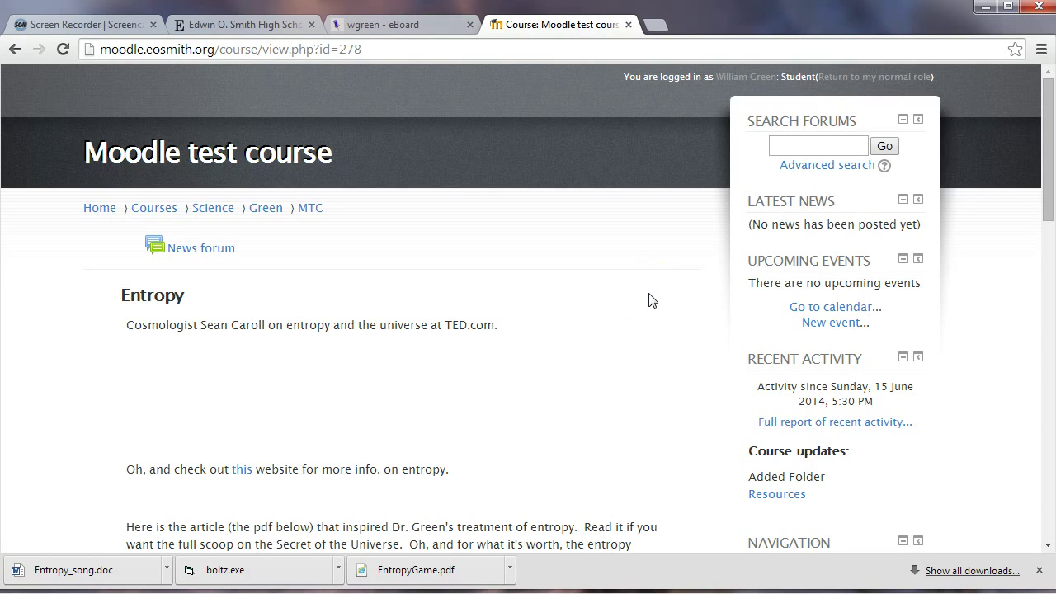
{"action": "scroll", "coordinate": [649, 301], "scroll_direction": "down", "scroll_amount": 4}
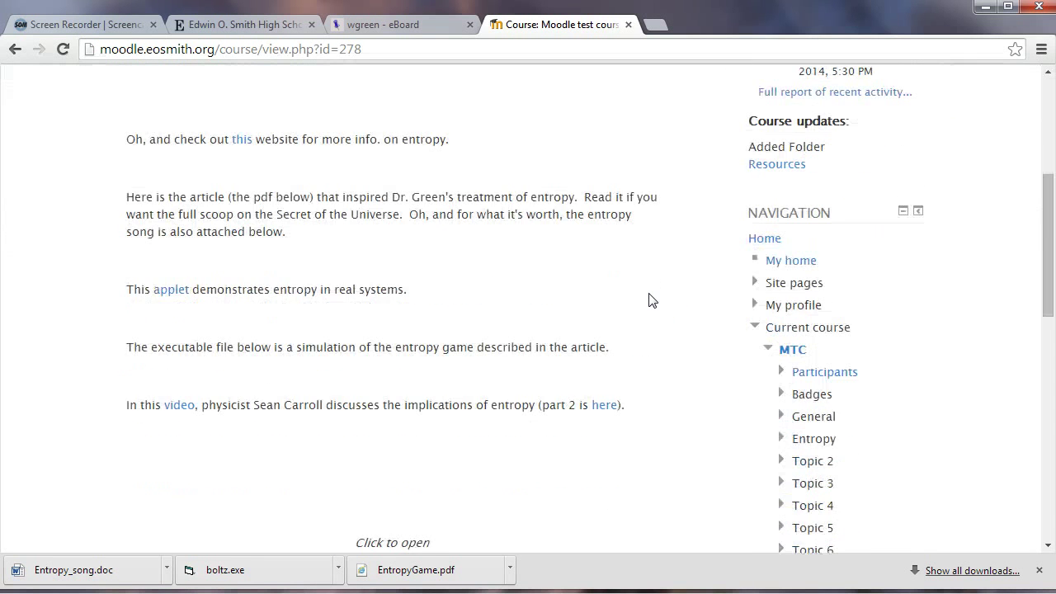
{"action": "scroll", "coordinate": [649, 301], "scroll_direction": "down", "scroll_amount": 3}
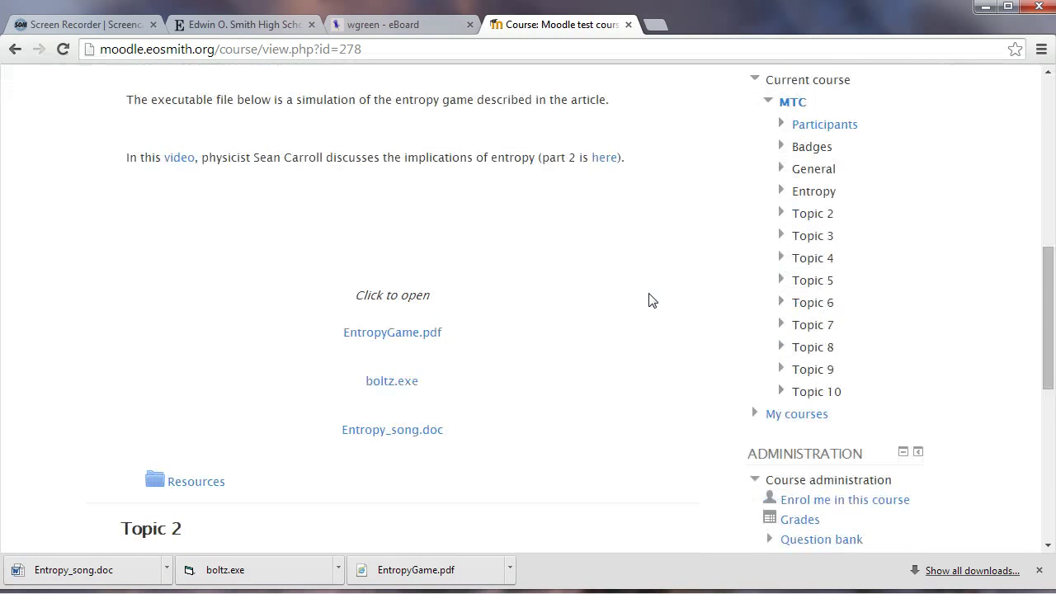
{"action": "scroll", "coordinate": [648, 301], "scroll_direction": "down", "scroll_amount": 1}
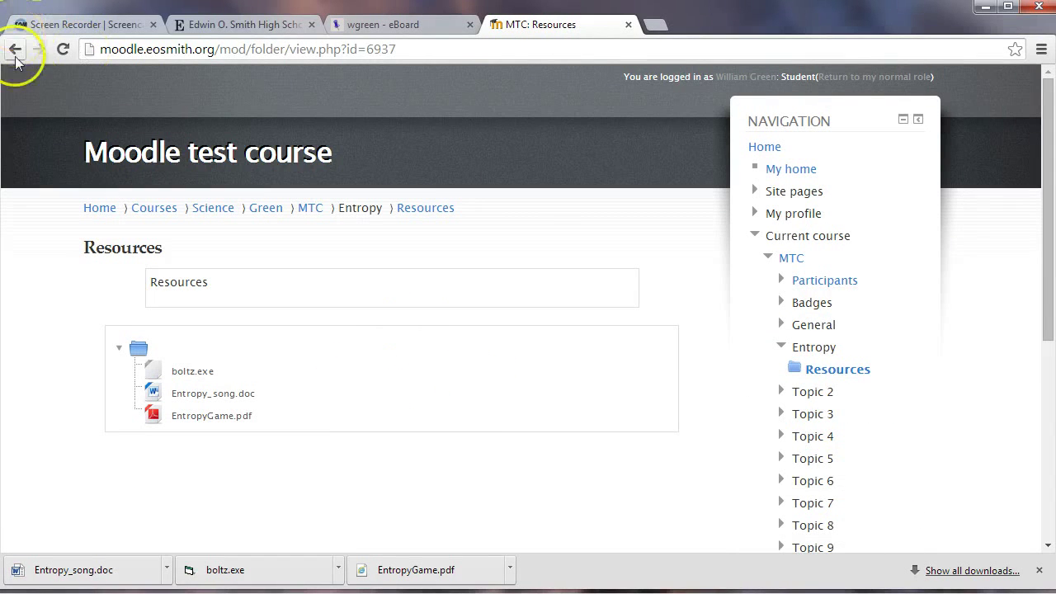
{"action": "left_click", "coordinate": [310, 208]}
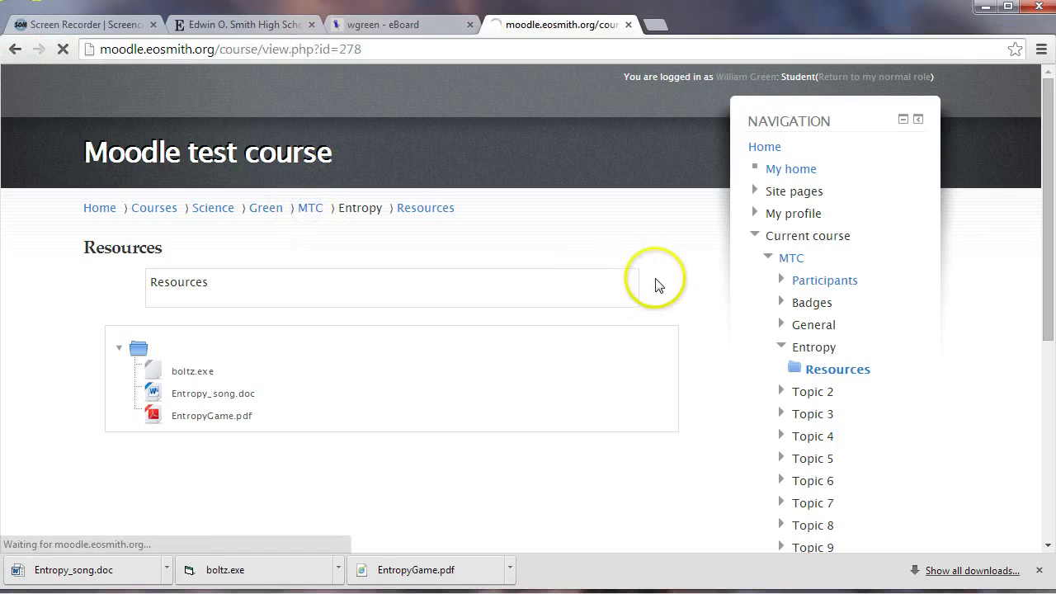
{"action": "left_click", "coordinate": [408, 26]}
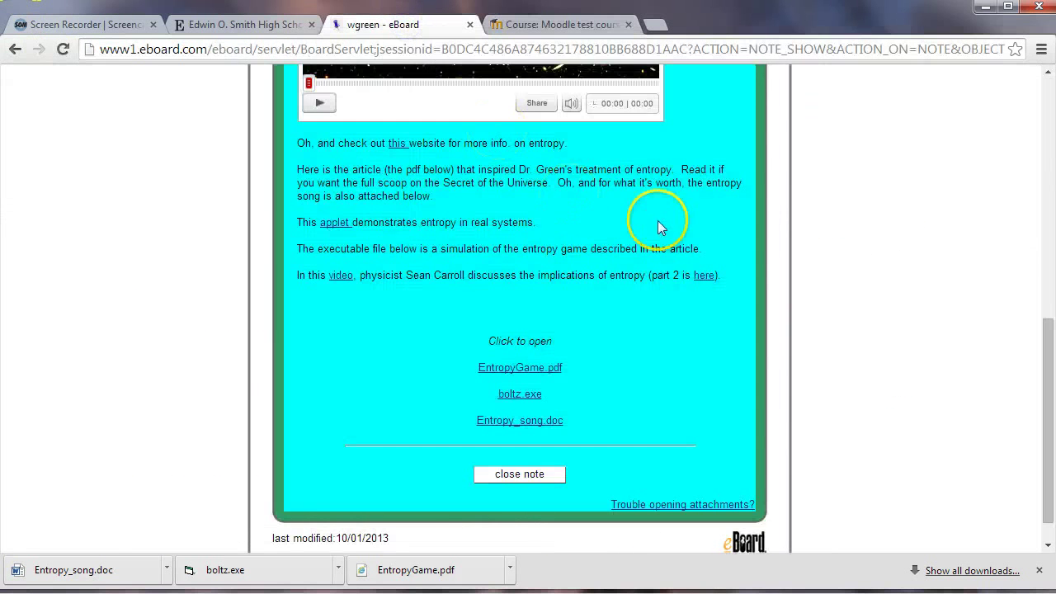
Open eBoard's Extra Help Links and Sign Up note and select its text down to econfigwksht.doc
{"action": "scroll", "coordinate": [660, 229], "scroll_direction": "up", "scroll_amount": 4}
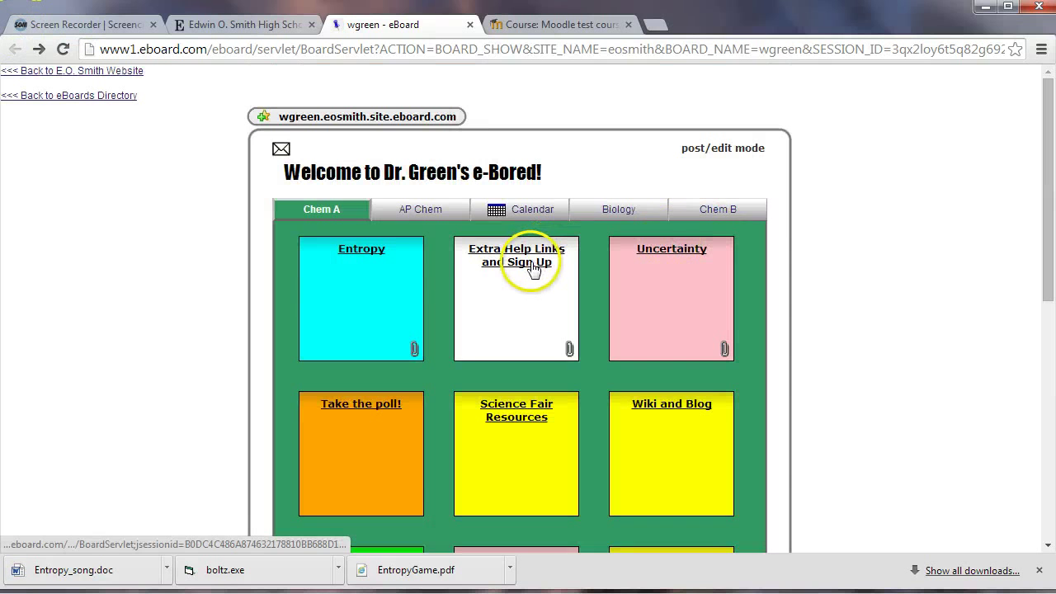
{"action": "left_click", "coordinate": [532, 268]}
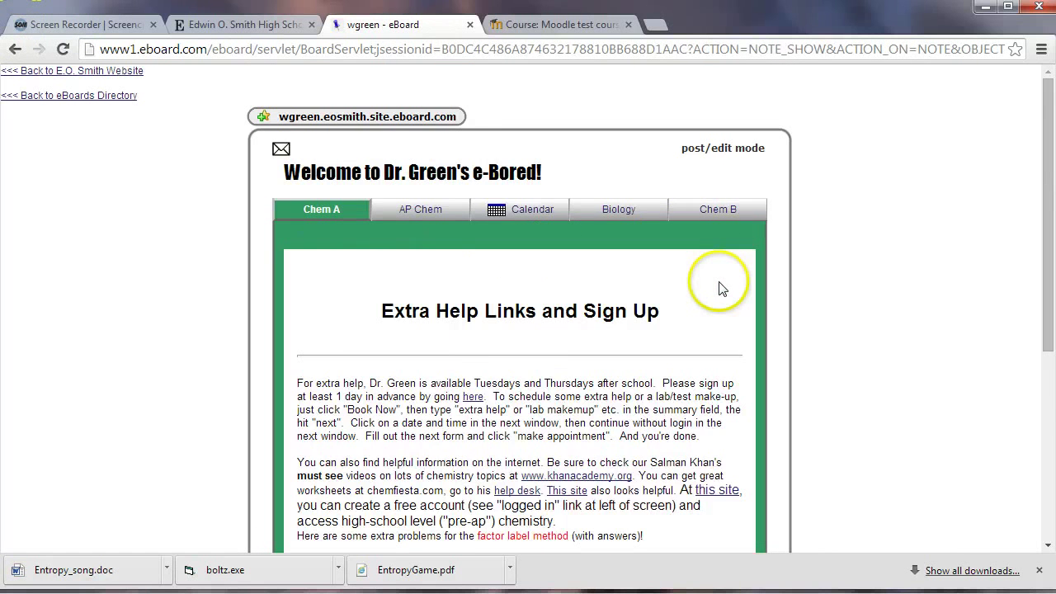
{"action": "scroll", "coordinate": [716, 288], "scroll_direction": "down", "scroll_amount": 3}
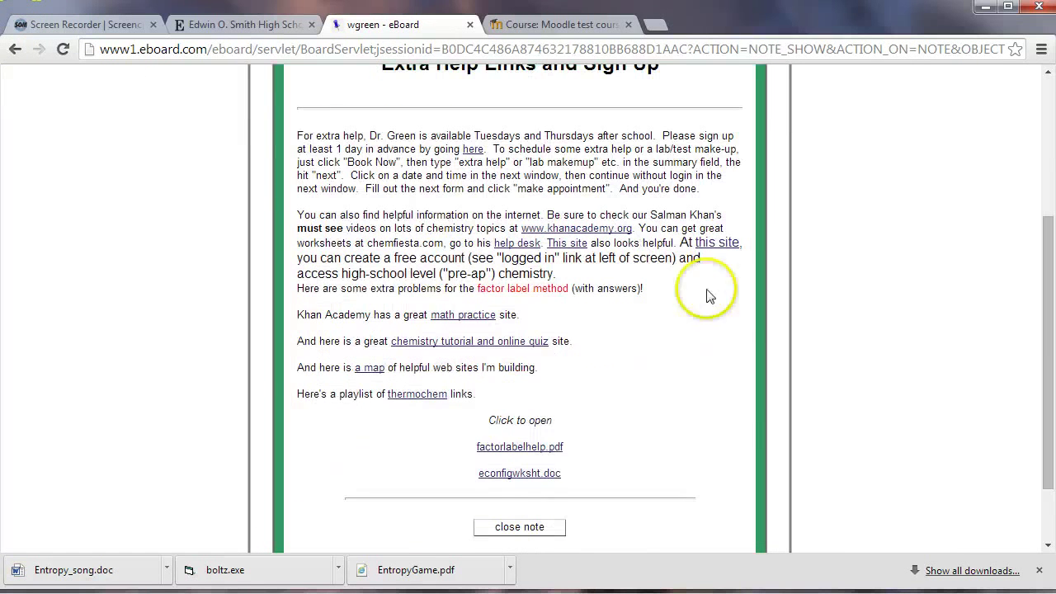
{"action": "left_click_drag", "start_coordinate": [594, 480], "coordinate": [299, 140]}
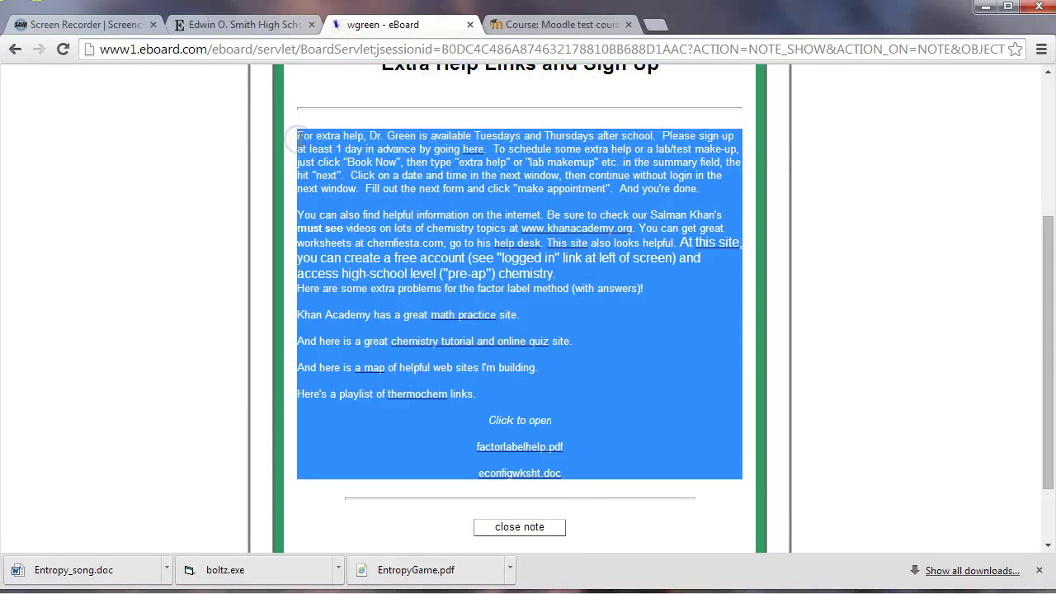
Back in the Moodle test course, turn editing on and open Topic 2's summary settings
{"action": "left_click", "coordinate": [544, 26]}
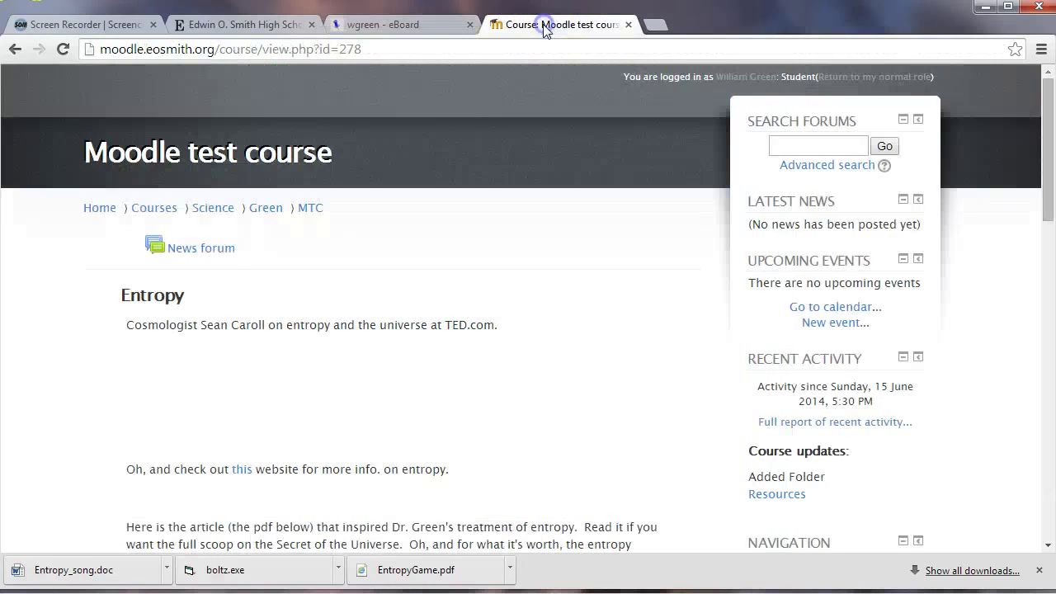
{"action": "scroll", "coordinate": [528, 375], "scroll_direction": "down", "scroll_amount": 8}
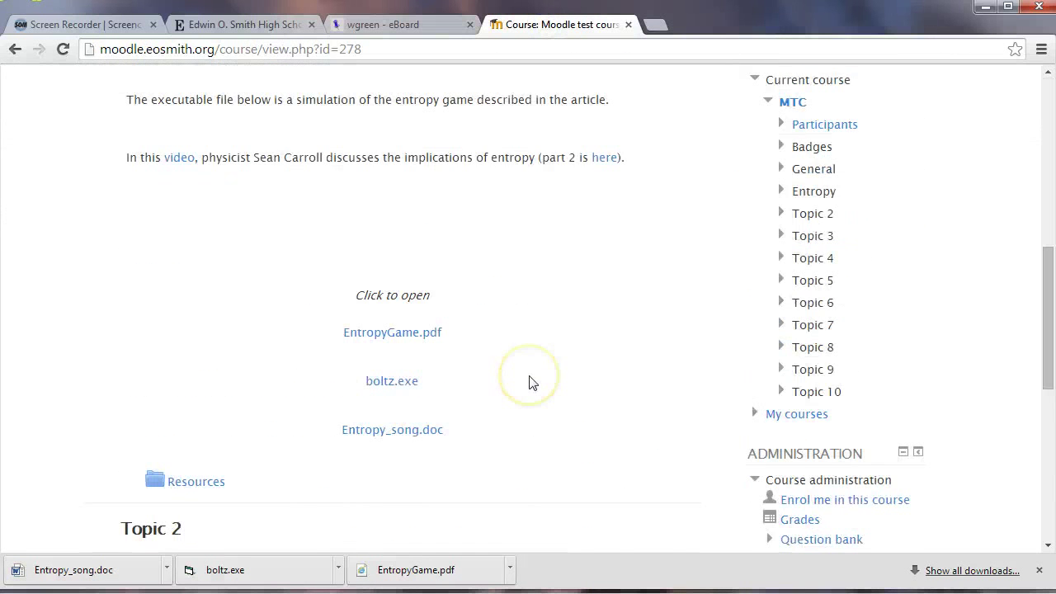
{"action": "scroll", "coordinate": [532, 382], "scroll_direction": "up", "scroll_amount": 10}
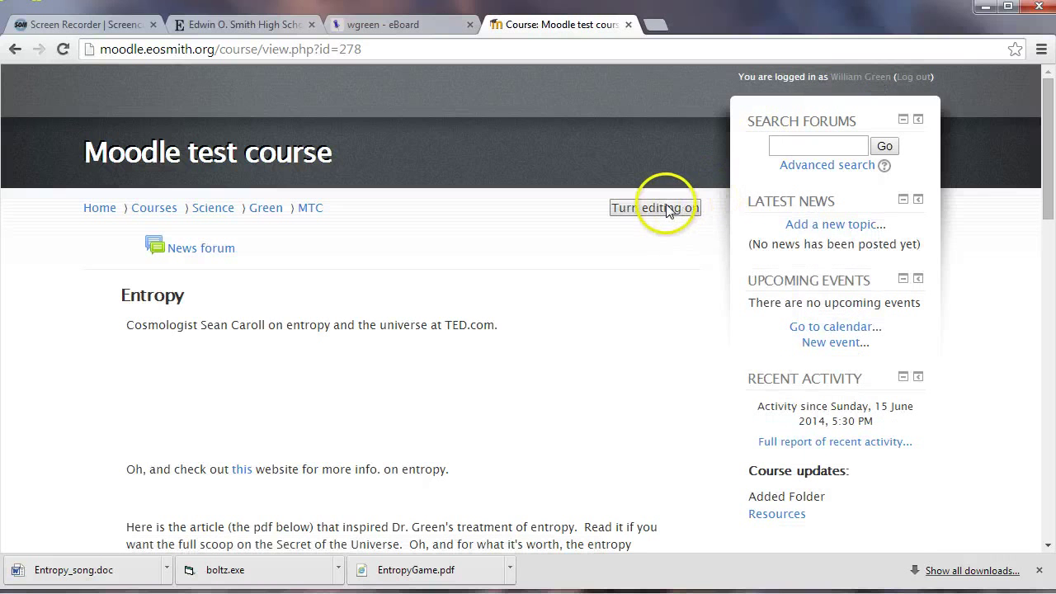
{"action": "left_click", "coordinate": [669, 209]}
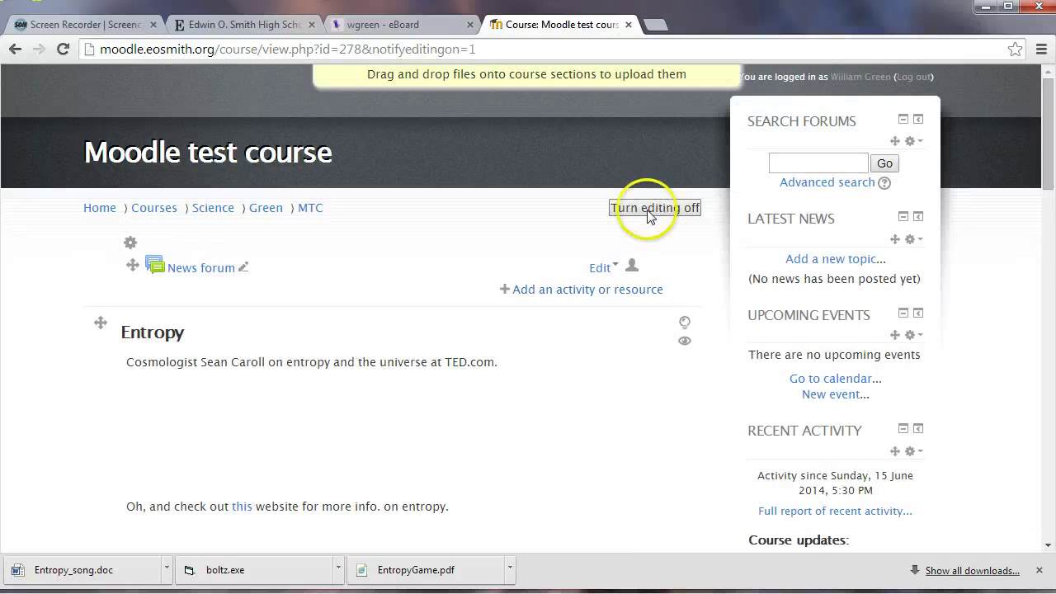
{"action": "scroll", "coordinate": [487, 180], "scroll_direction": "down", "scroll_amount": 5}
{"action": "scroll", "coordinate": [495, 177], "scroll_direction": "down", "scroll_amount": 5}
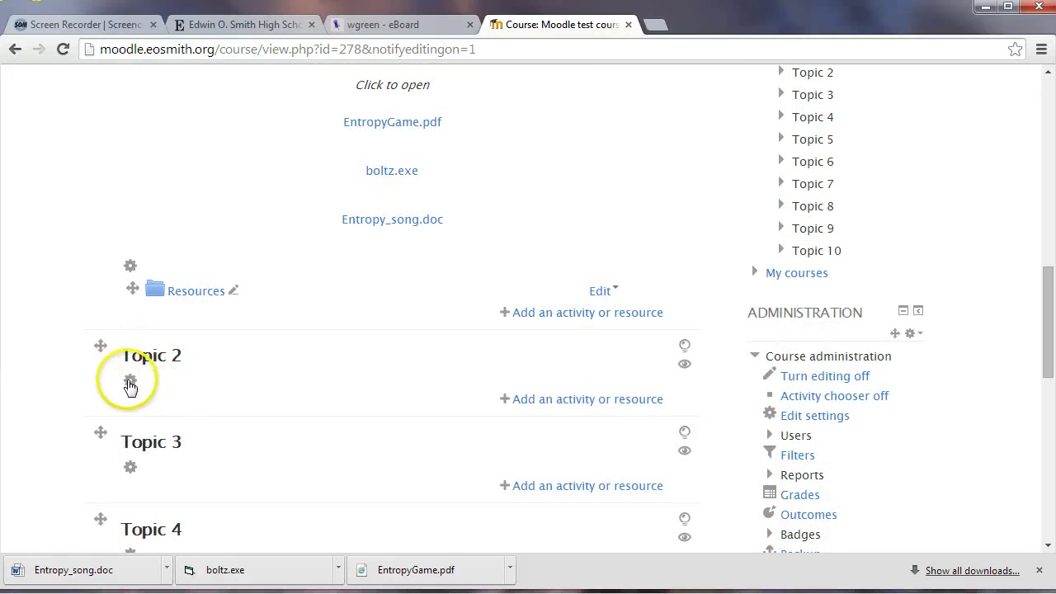
{"action": "left_click", "coordinate": [130, 380]}
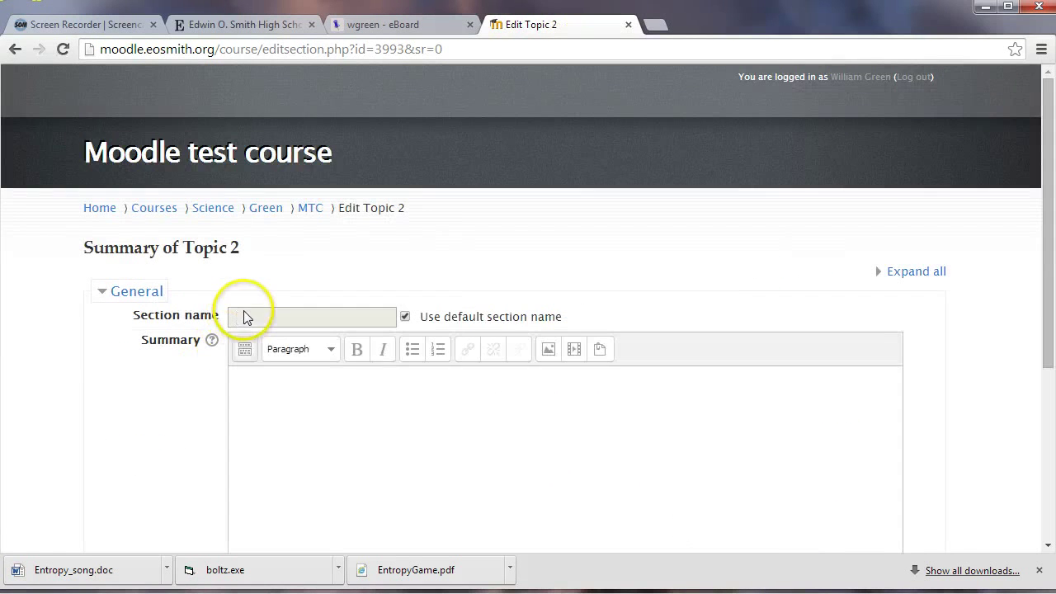
Rename Topic 2 to 'Extra Help', paste the copied eBoard help text as its summary, and save
{"action": "left_click", "coordinate": [405, 317]}
{"action": "left_click", "coordinate": [367, 319]}
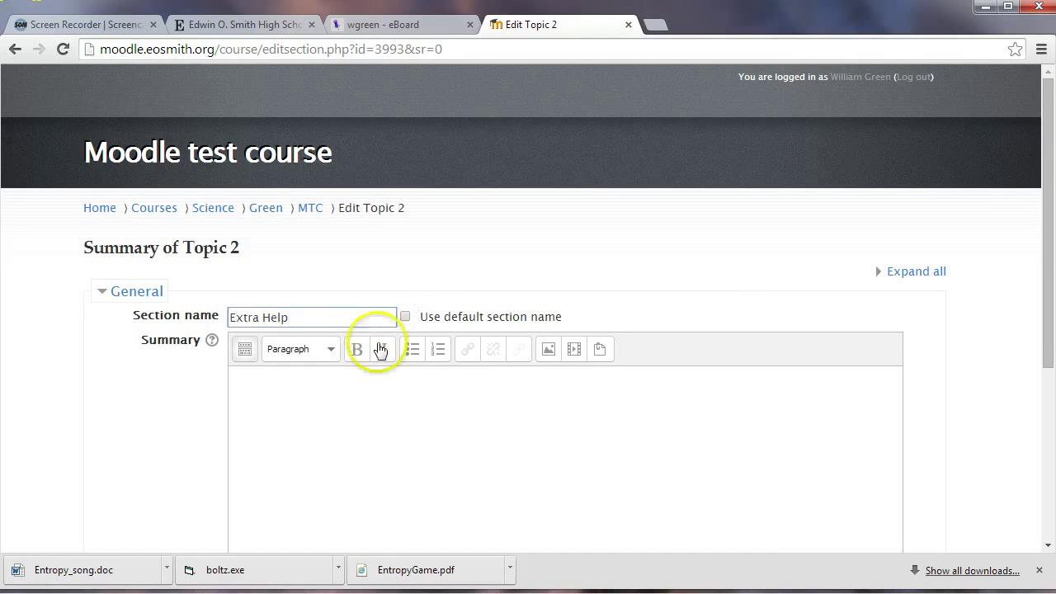
{"action": "left_click", "coordinate": [366, 381]}
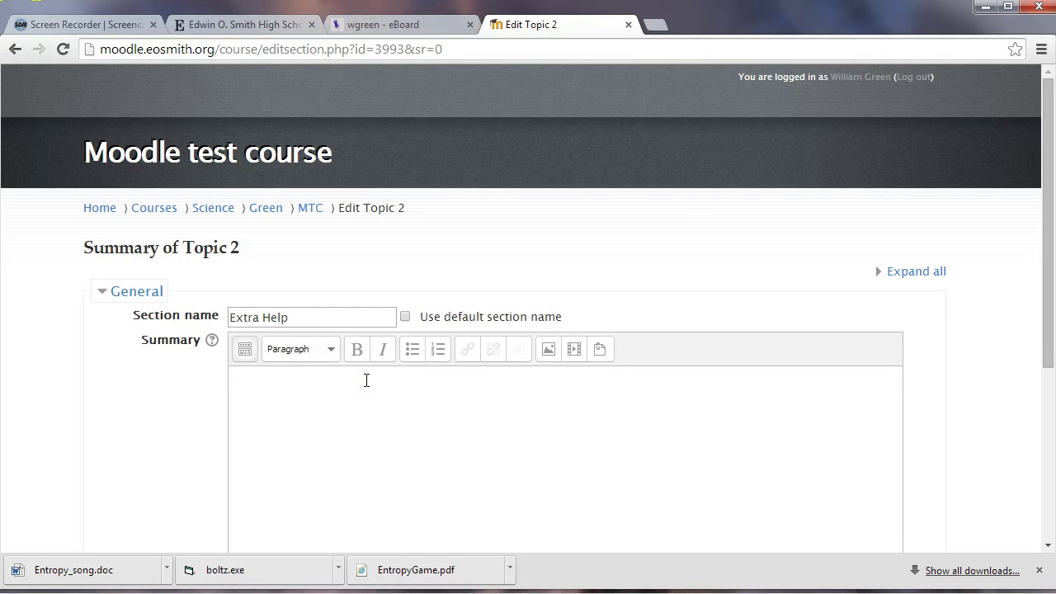
{"action": "key", "text": "ctrl+v"}
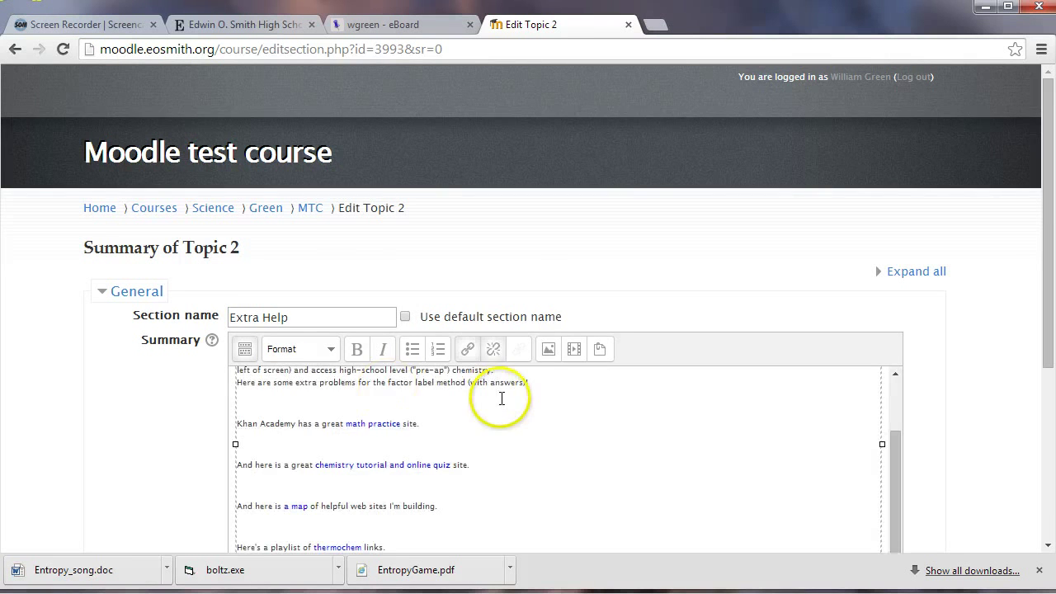
{"action": "scroll", "coordinate": [502, 396], "scroll_direction": "down", "scroll_amount": 5}
{"action": "left_click", "coordinate": [278, 440]}
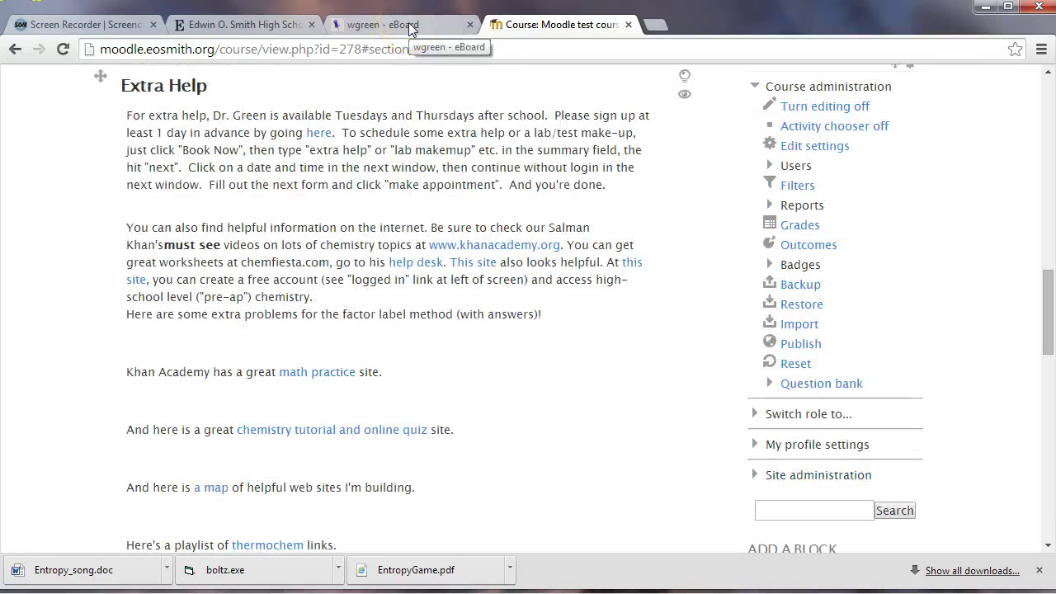
Navigate through Courses to the Moodle and Digital Ed category listing Digital Ed 101 and Moodle101
{"action": "scroll", "coordinate": [530, 264], "scroll_direction": "up", "scroll_amount": 10}
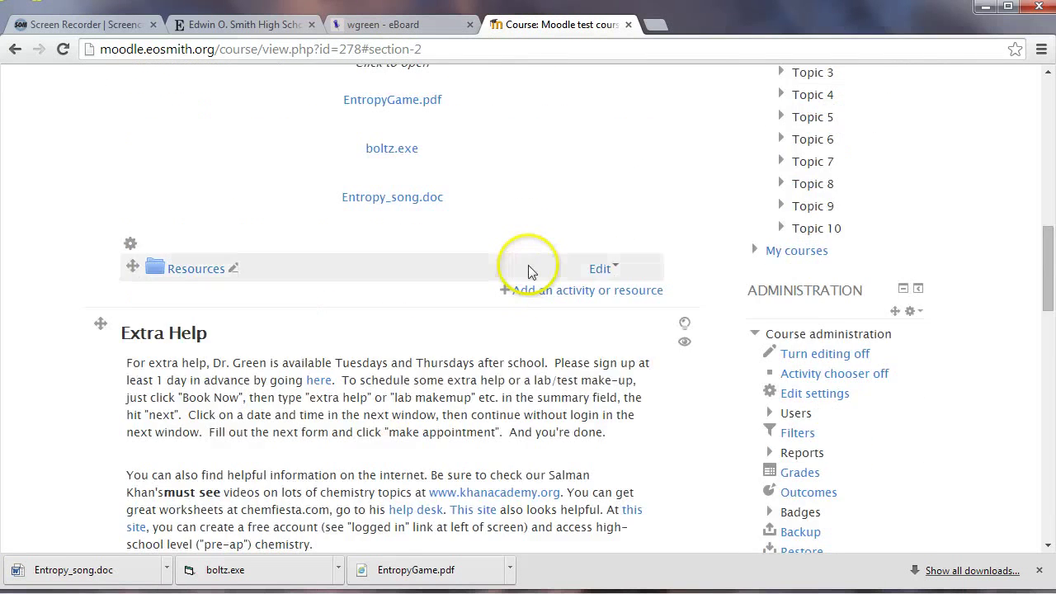
{"action": "scroll", "coordinate": [531, 271], "scroll_direction": "up", "scroll_amount": 5}
{"action": "scroll", "coordinate": [378, 272], "scroll_direction": "down", "scroll_amount": 2}
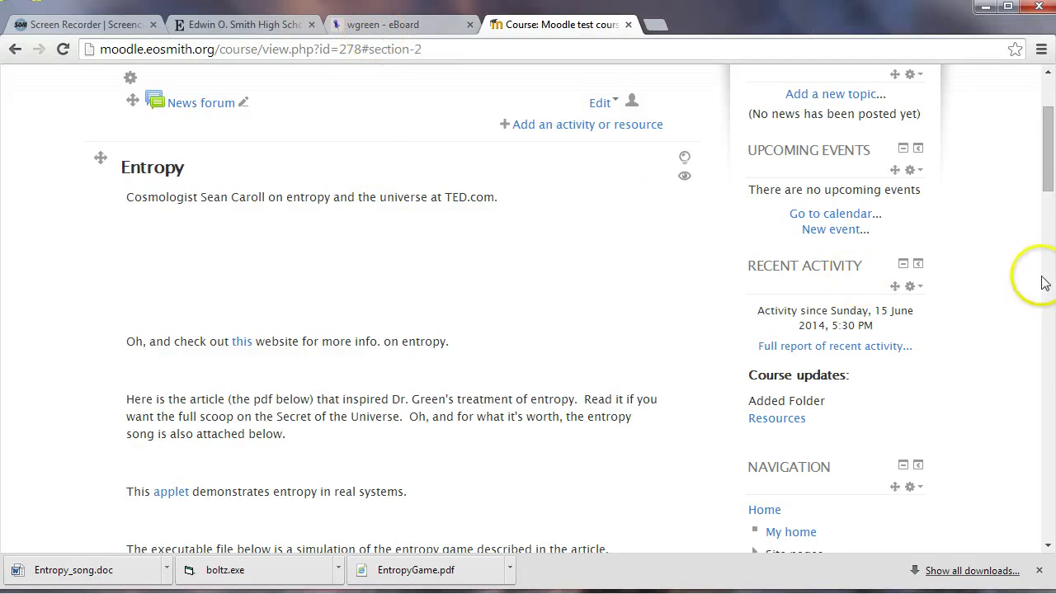
{"action": "left_click_drag", "start_coordinate": [1046, 177], "coordinate": [1047, 149]}
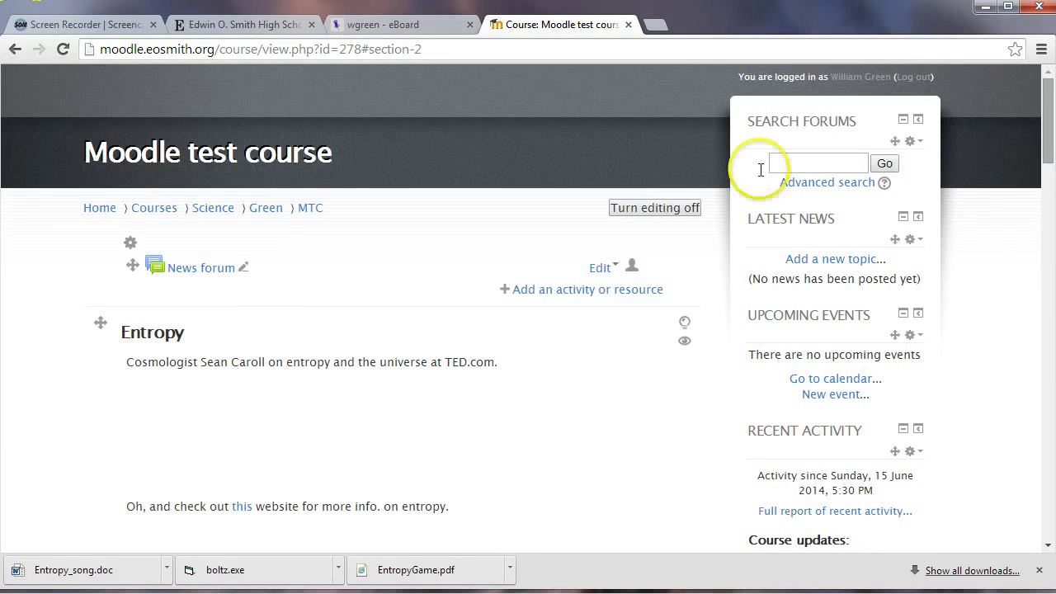
{"action": "left_click", "coordinate": [154, 211]}
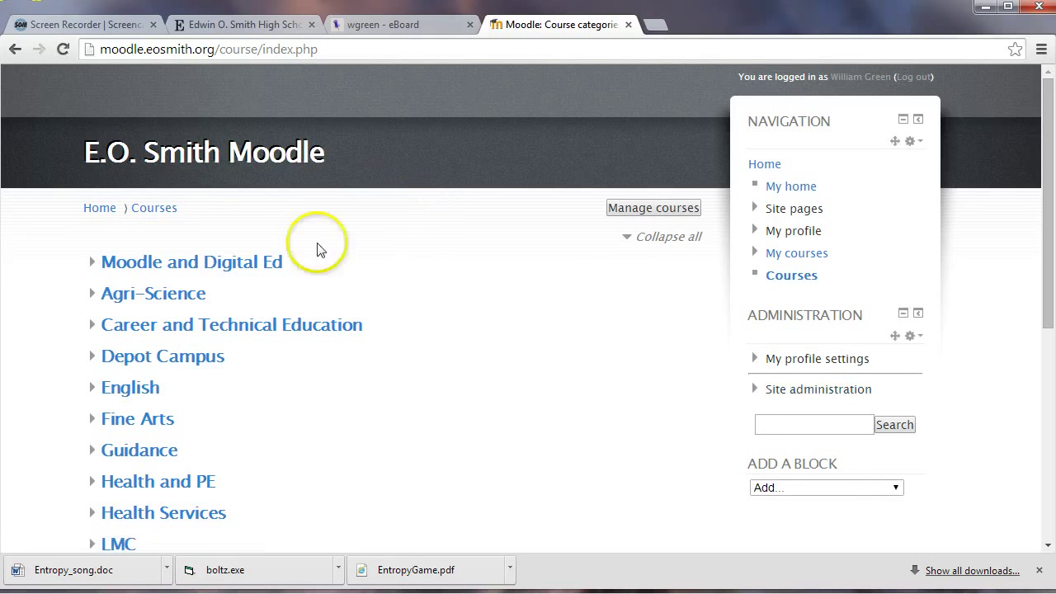
{"action": "left_click", "coordinate": [237, 262]}
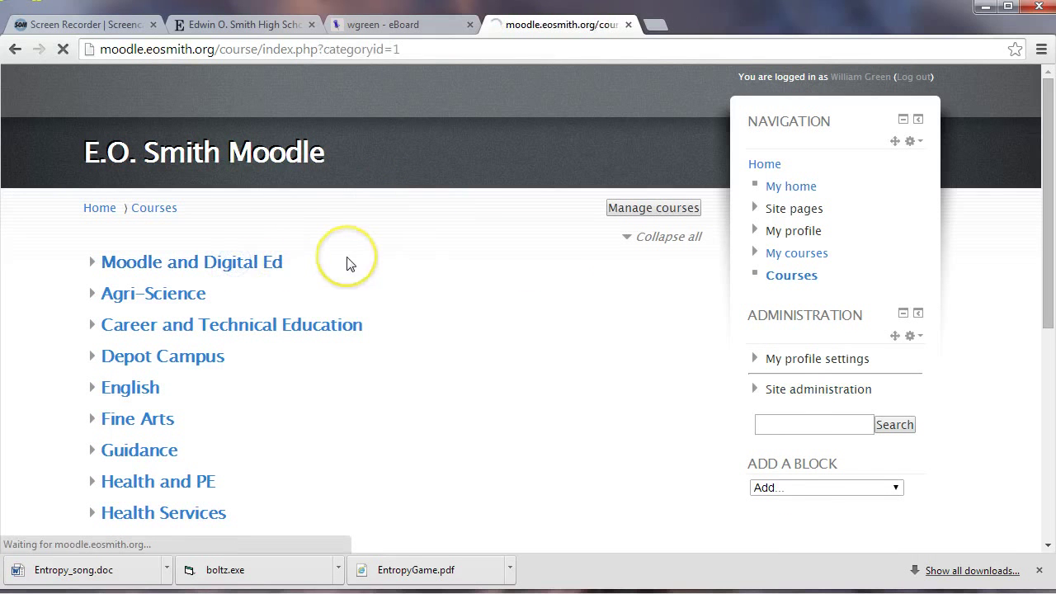
{"action": "scroll", "coordinate": [351, 266], "scroll_direction": "down", "scroll_amount": 2}
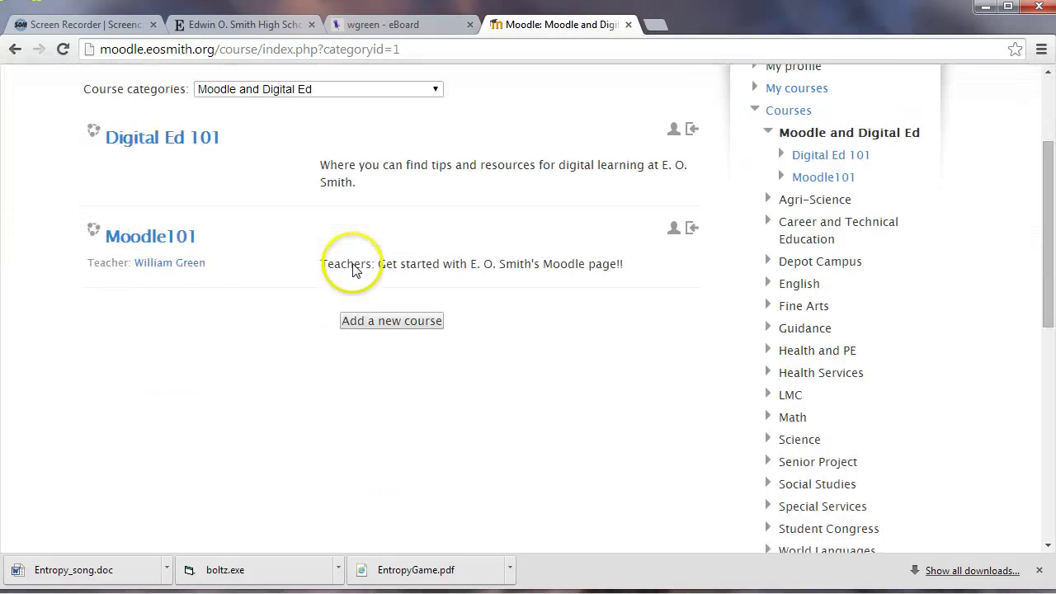
Open the Moodle101 course and look through its sections, including Getting started with Moodle and the Nov. 5 PD Workshop
{"action": "left_click", "coordinate": [177, 237]}
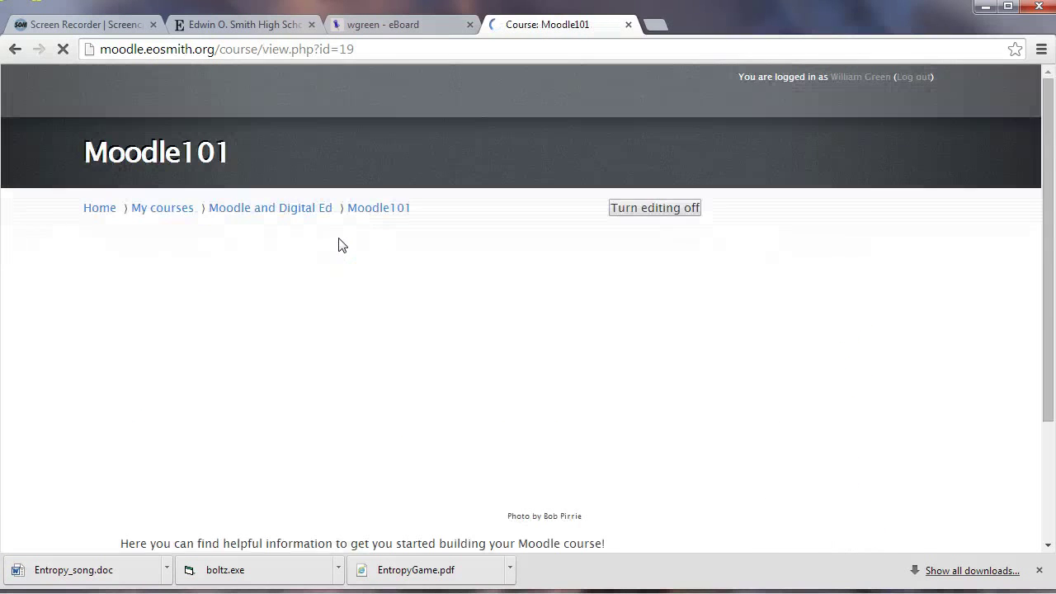
{"action": "scroll", "coordinate": [247, 313], "scroll_direction": "down", "scroll_amount": 3}
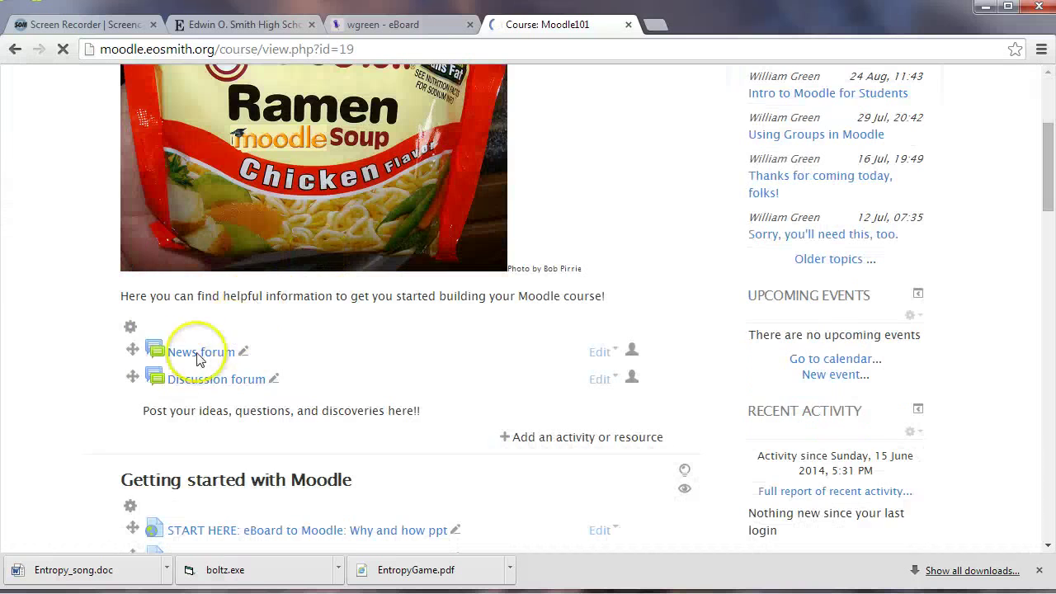
{"action": "scroll", "coordinate": [157, 347], "scroll_direction": "down", "scroll_amount": 3}
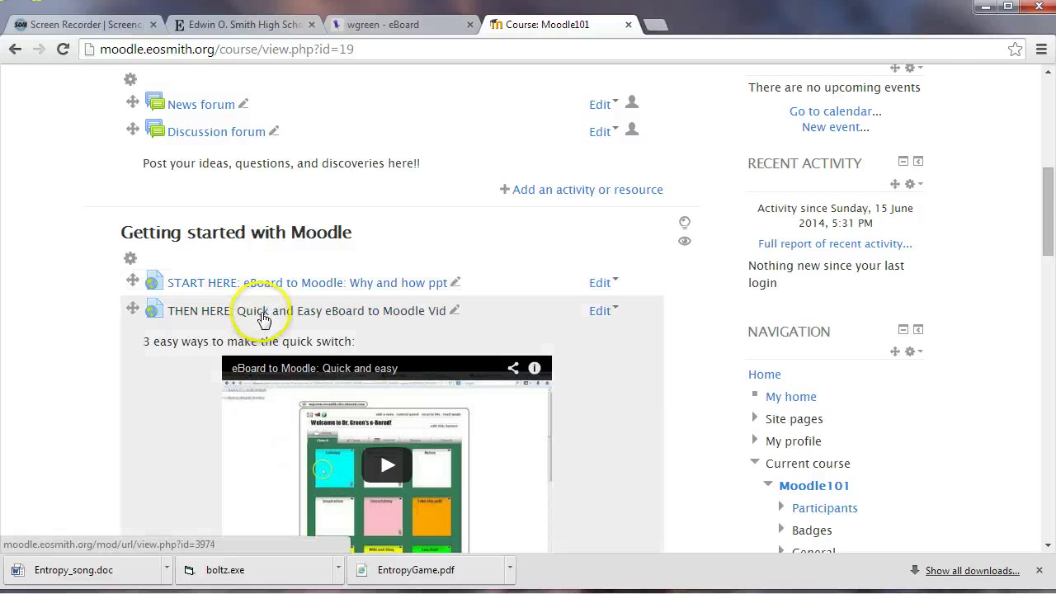
{"action": "scroll", "coordinate": [281, 314], "scroll_direction": "down", "scroll_amount": 2}
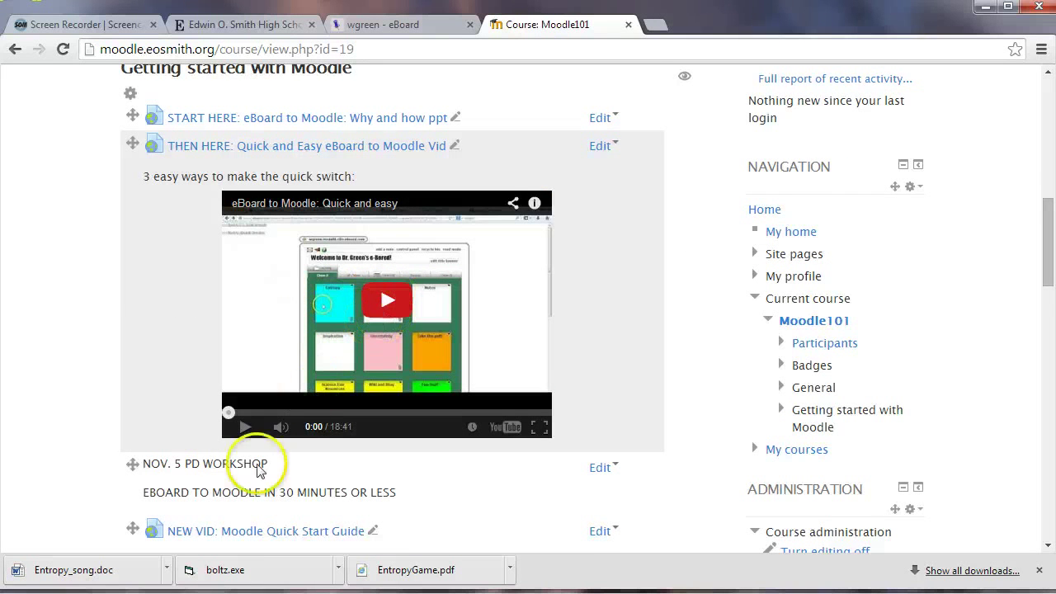
{"action": "scroll", "coordinate": [147, 405], "scroll_direction": "down", "scroll_amount": 1}
{"action": "scroll", "coordinate": [158, 403], "scroll_direction": "down", "scroll_amount": 3}
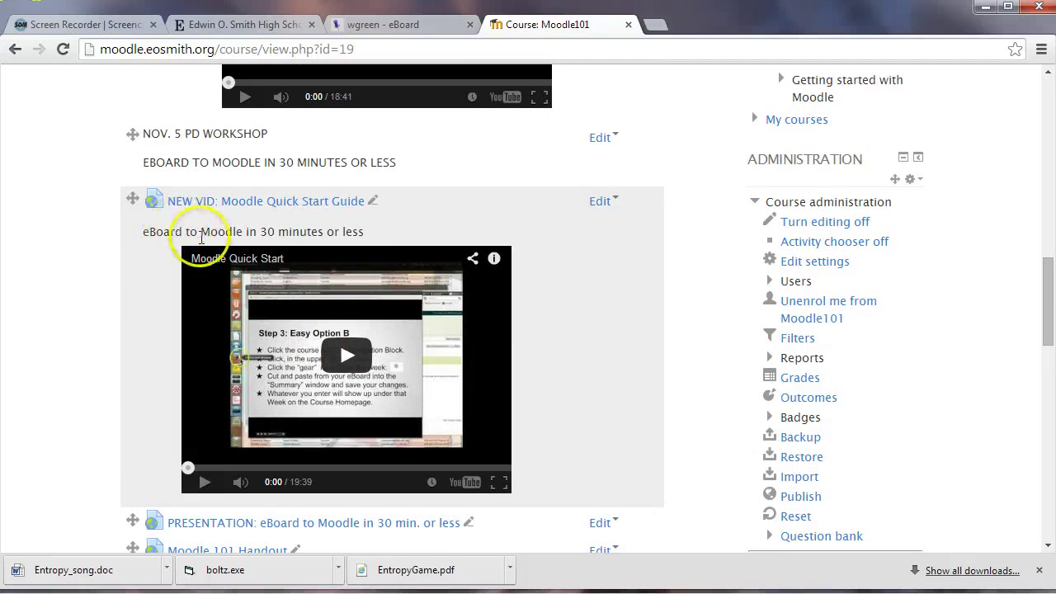
{"action": "scroll", "coordinate": [134, 299], "scroll_direction": "down", "scroll_amount": 3}
{"action": "scroll", "coordinate": [134, 296], "scroll_direction": "down", "scroll_amount": 1}
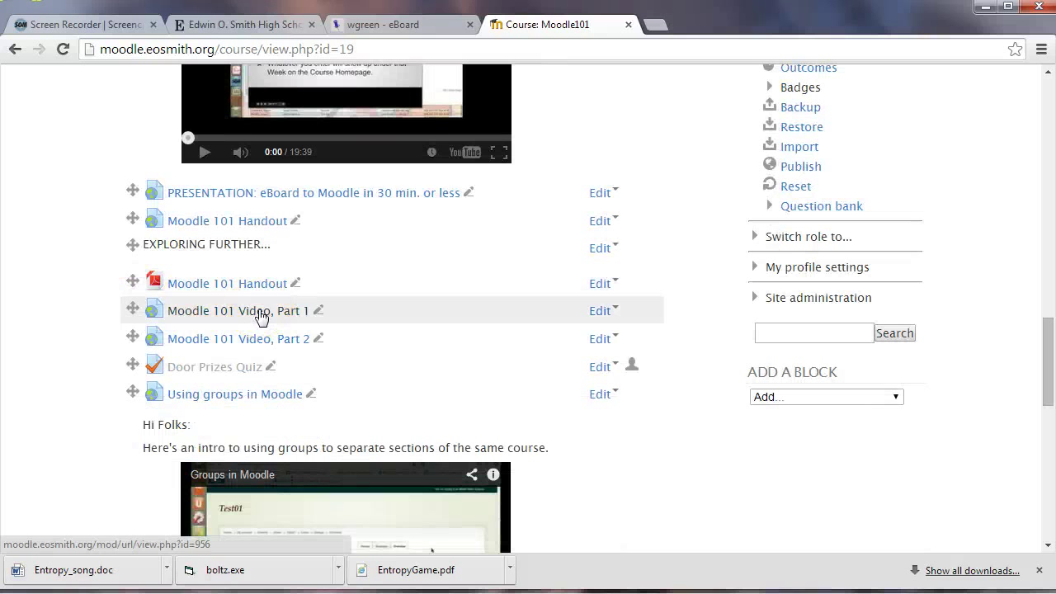
Select some text on the Moodle101 course page and scroll back to the top
{"action": "left_click", "coordinate": [261, 318]}
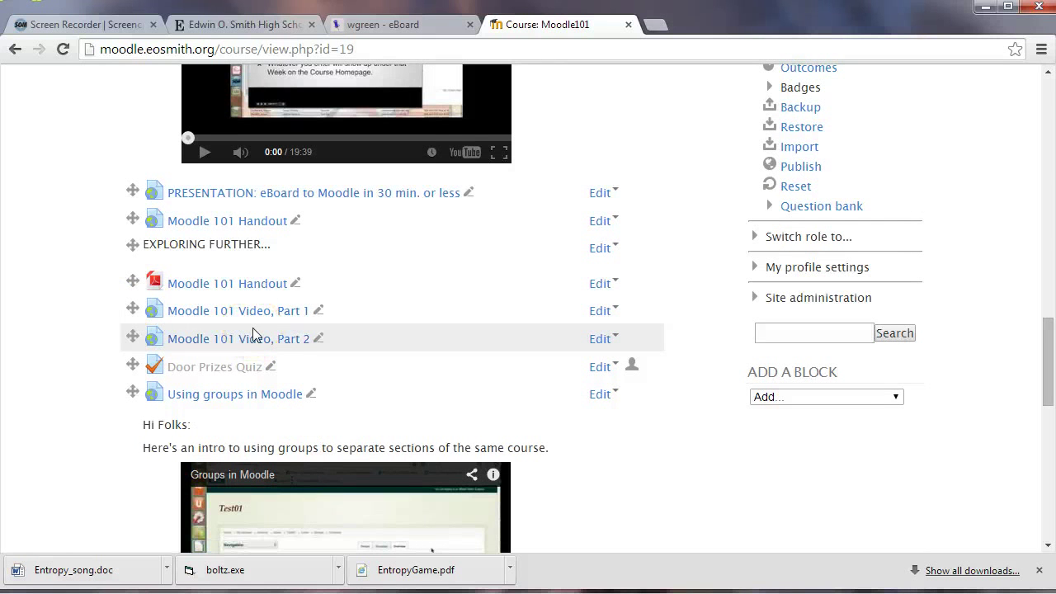
{"action": "left_click_drag", "start_coordinate": [253, 334], "coordinate": [352, 332]}
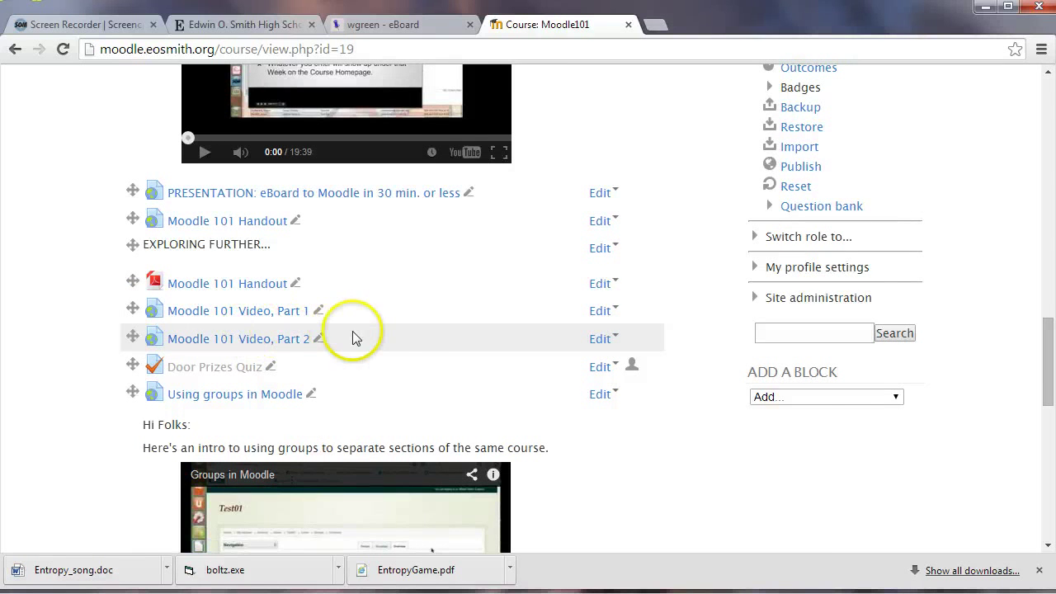
{"action": "scroll", "coordinate": [351, 334], "scroll_direction": "up", "scroll_amount": 5}
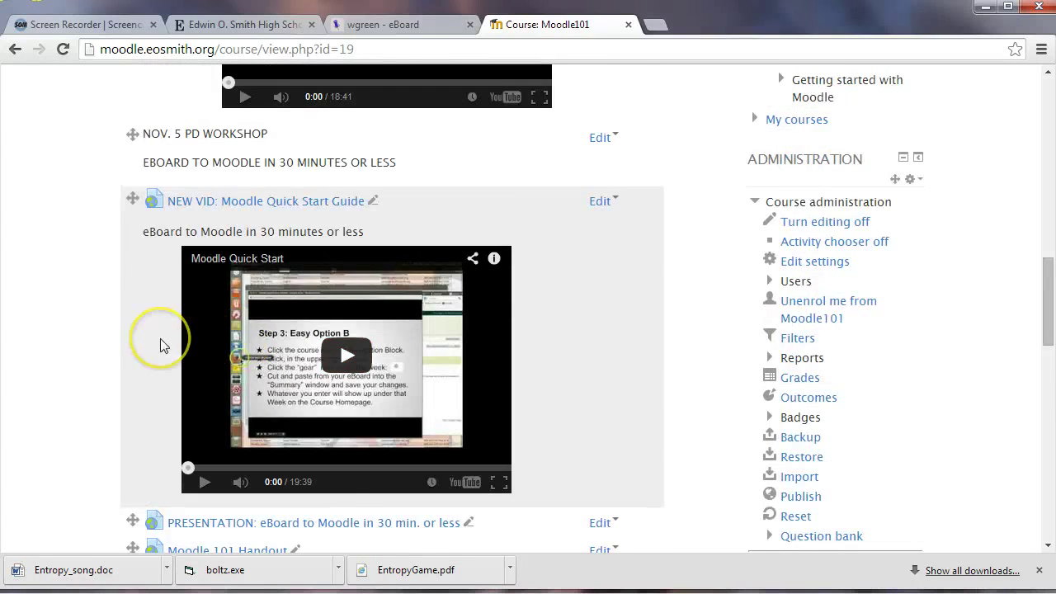
{"action": "scroll", "coordinate": [161, 345], "scroll_direction": "up", "scroll_amount": 2}
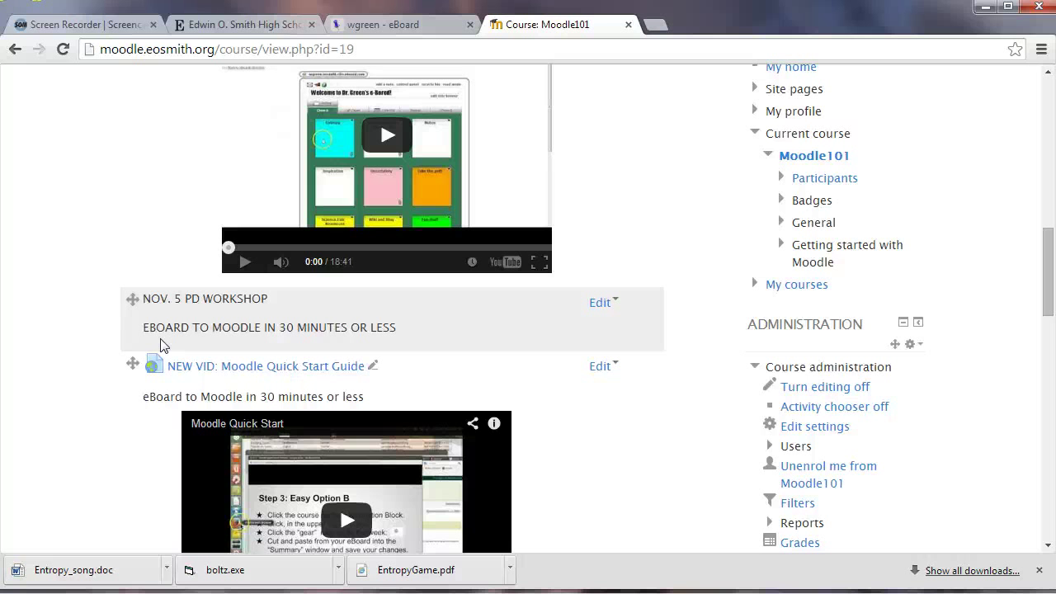
{"action": "left_click", "coordinate": [82, 354]}
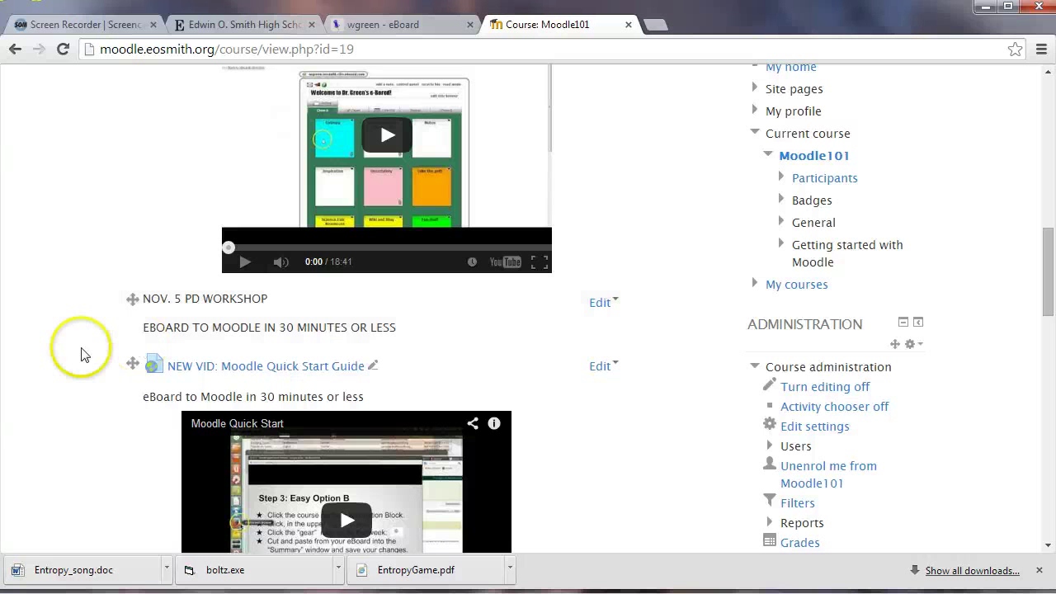
{"action": "scroll", "coordinate": [77, 354], "scroll_direction": "up", "scroll_amount": 5}
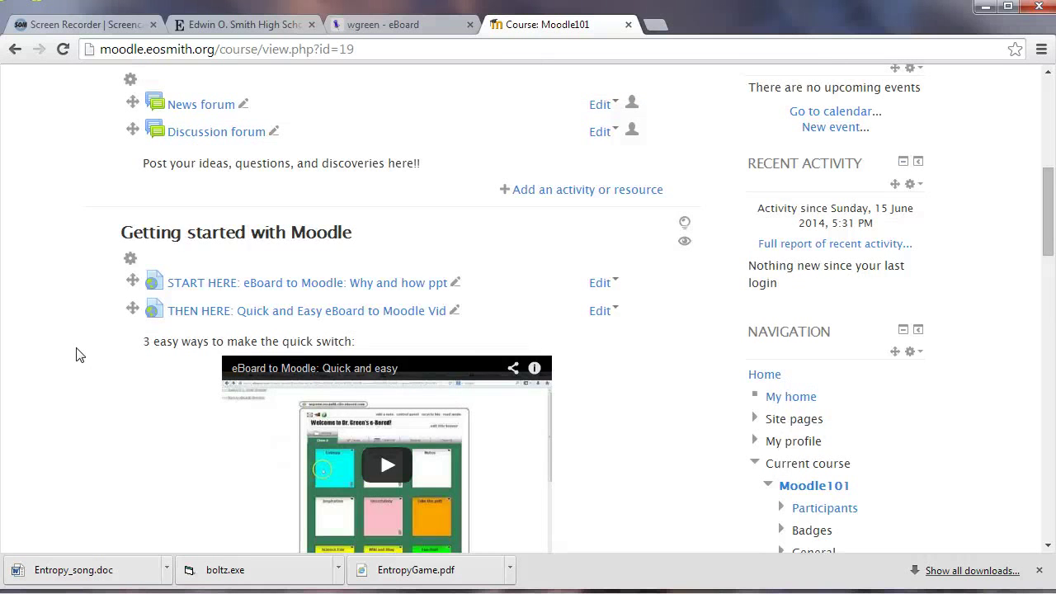
{"action": "scroll", "coordinate": [76, 354], "scroll_direction": "up", "scroll_amount": 6}
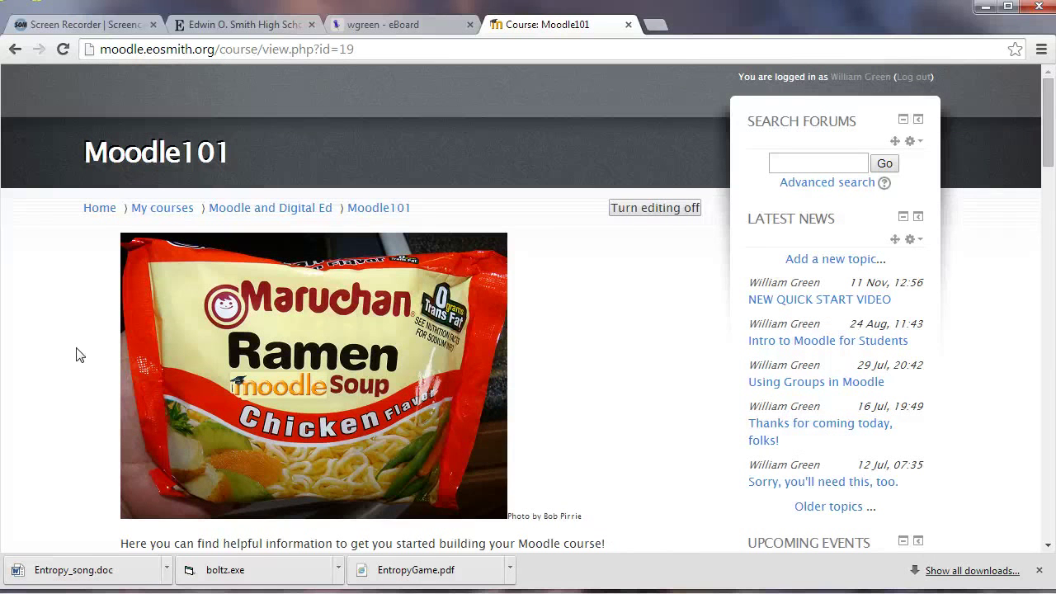
{"action": "left_click", "coordinate": [76, 355]}
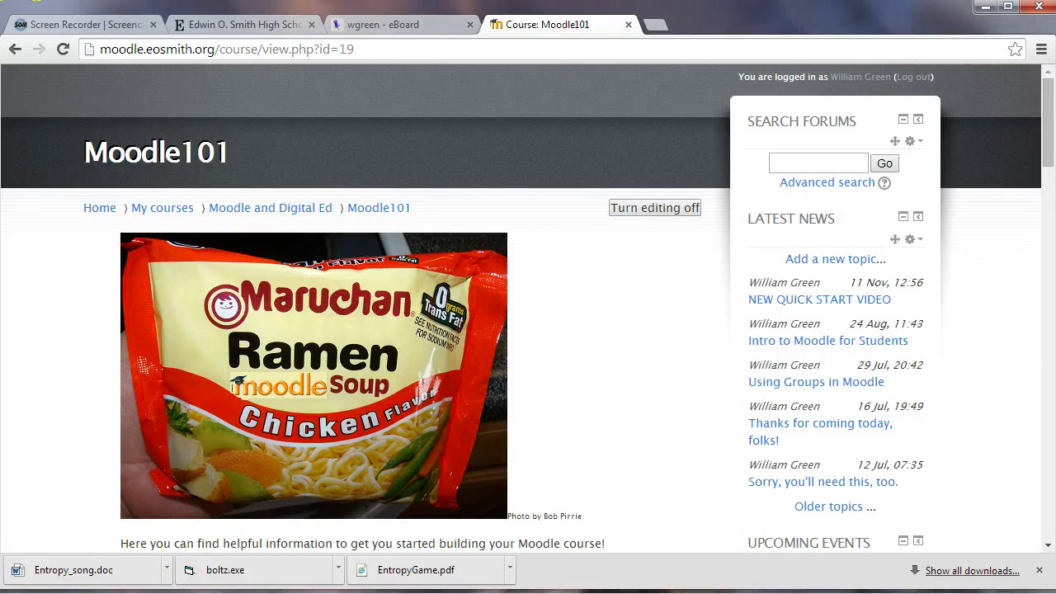